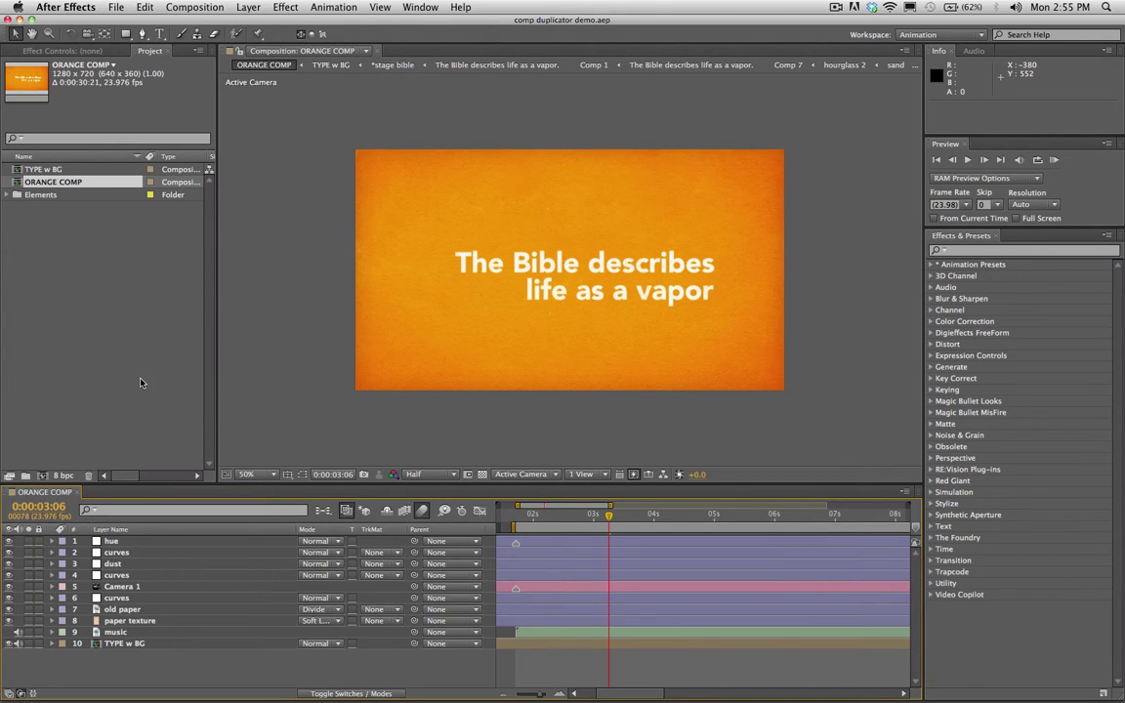
Step: Inspect the TYPE w BG layer by toggling its visibility and solo switches
click(112, 246)
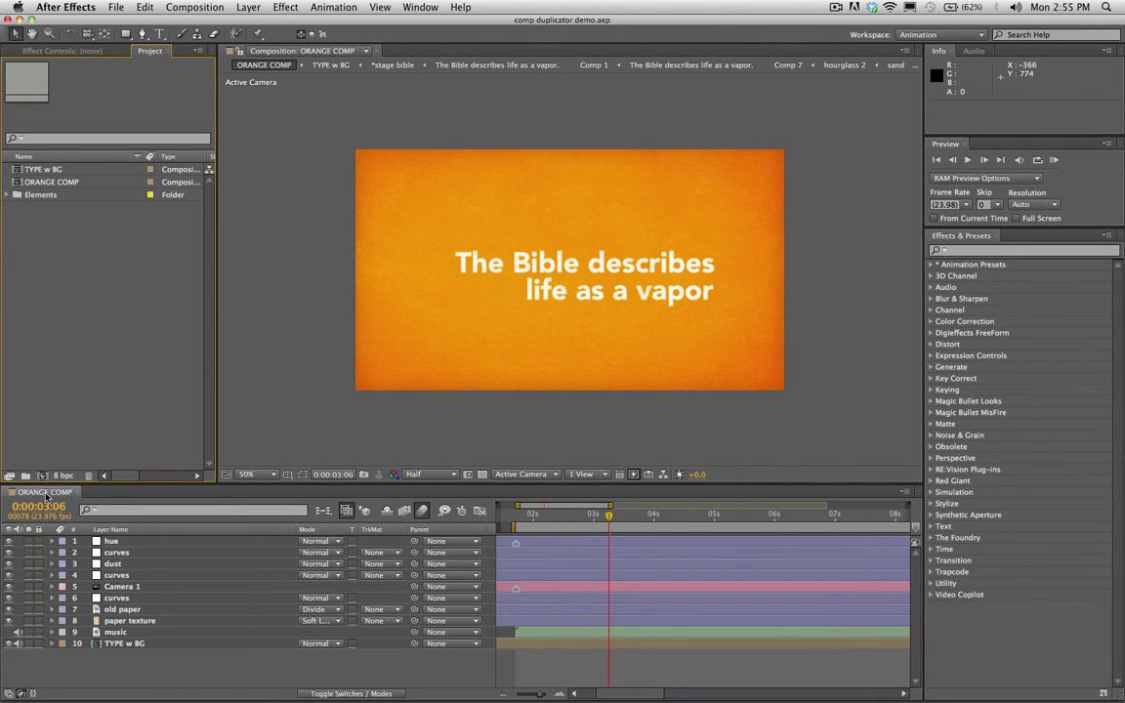
click(118, 646)
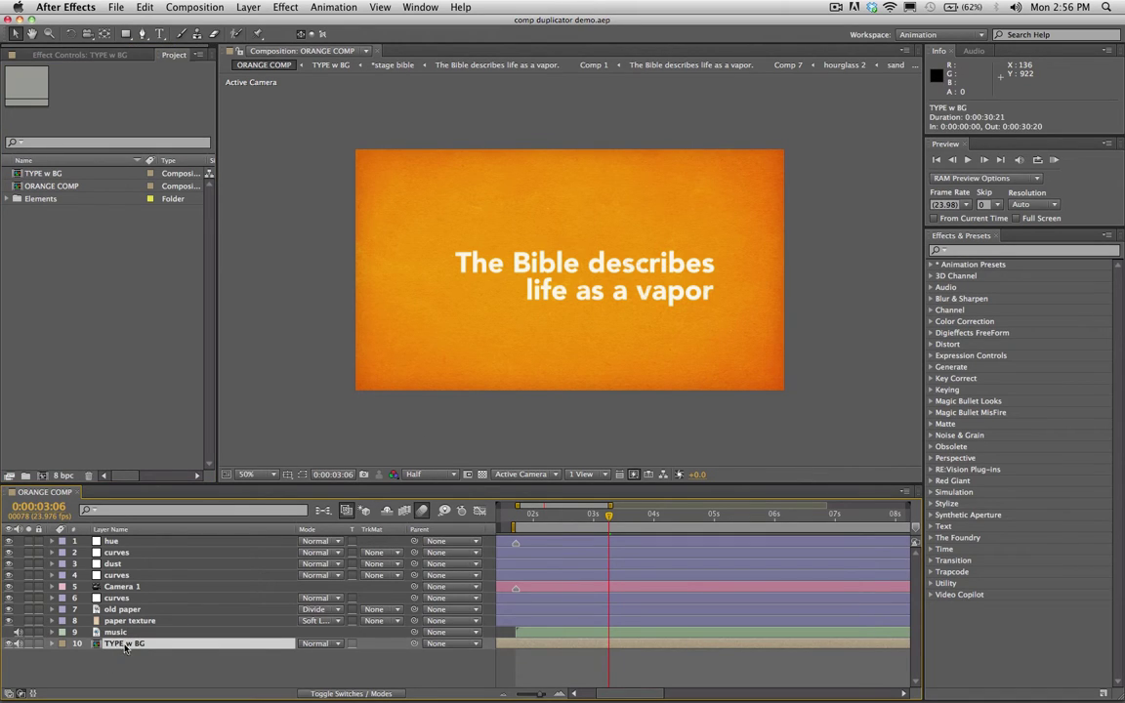
click(8, 645)
click(8, 644)
click(30, 644)
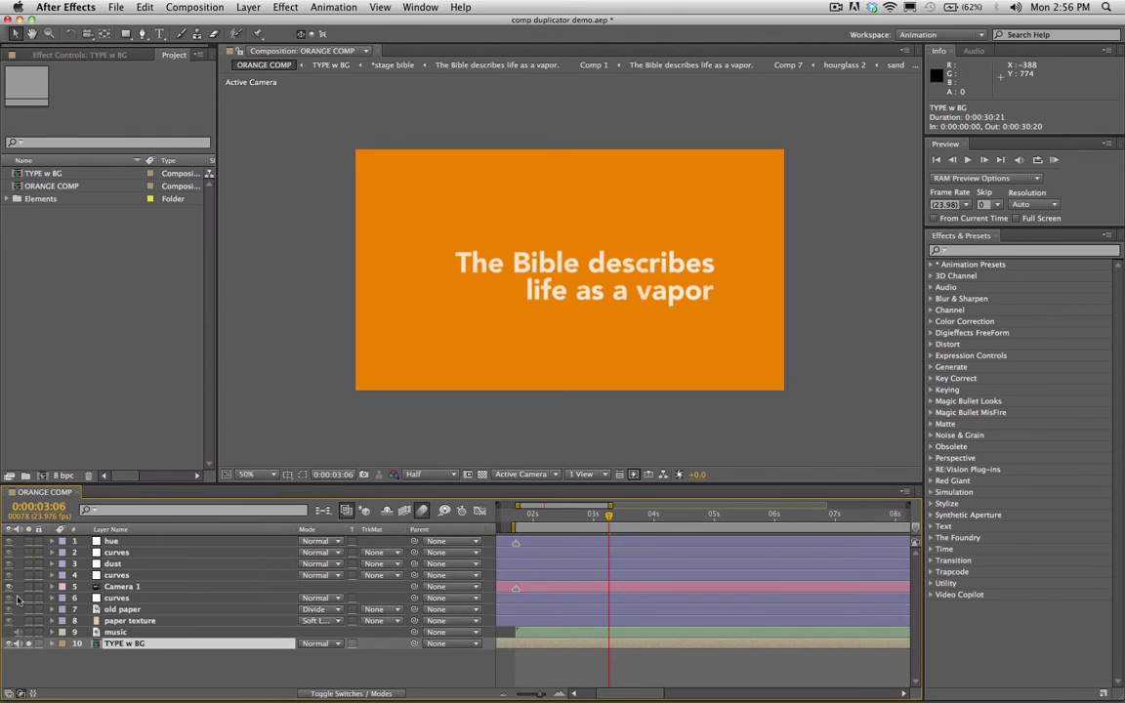
click(29, 645)
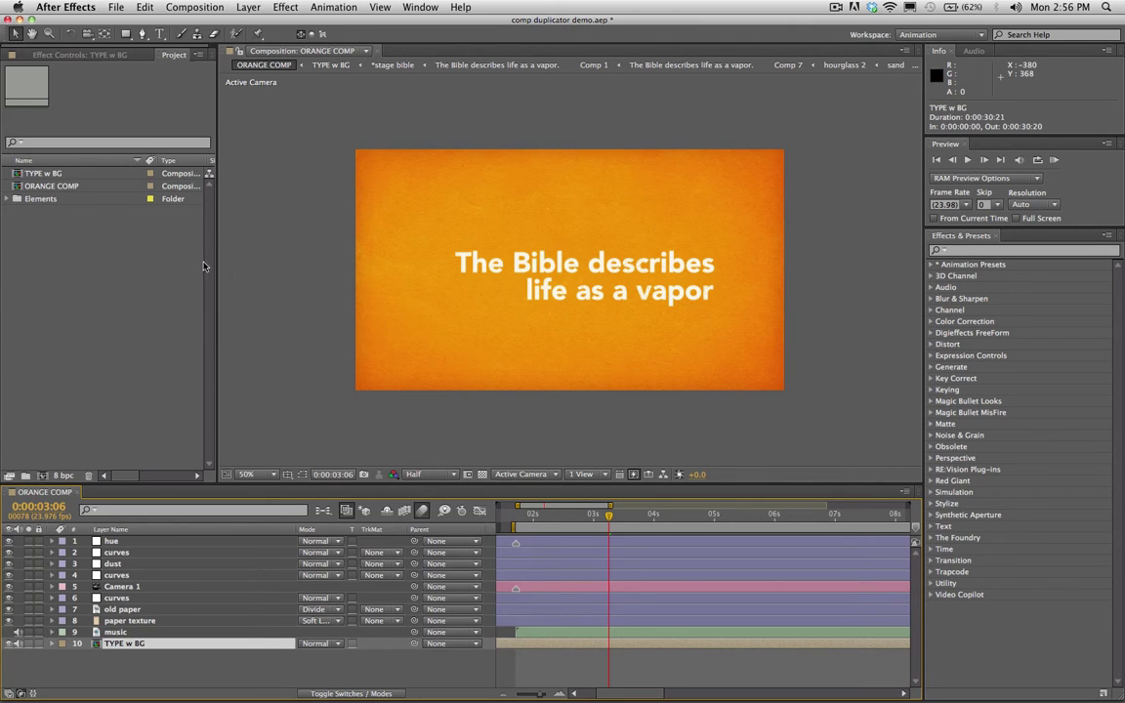
Step: Duplicate ORANGE COMP and rename the copy from ORANGE COMP 2 to BLUE COMP
click(84, 187)
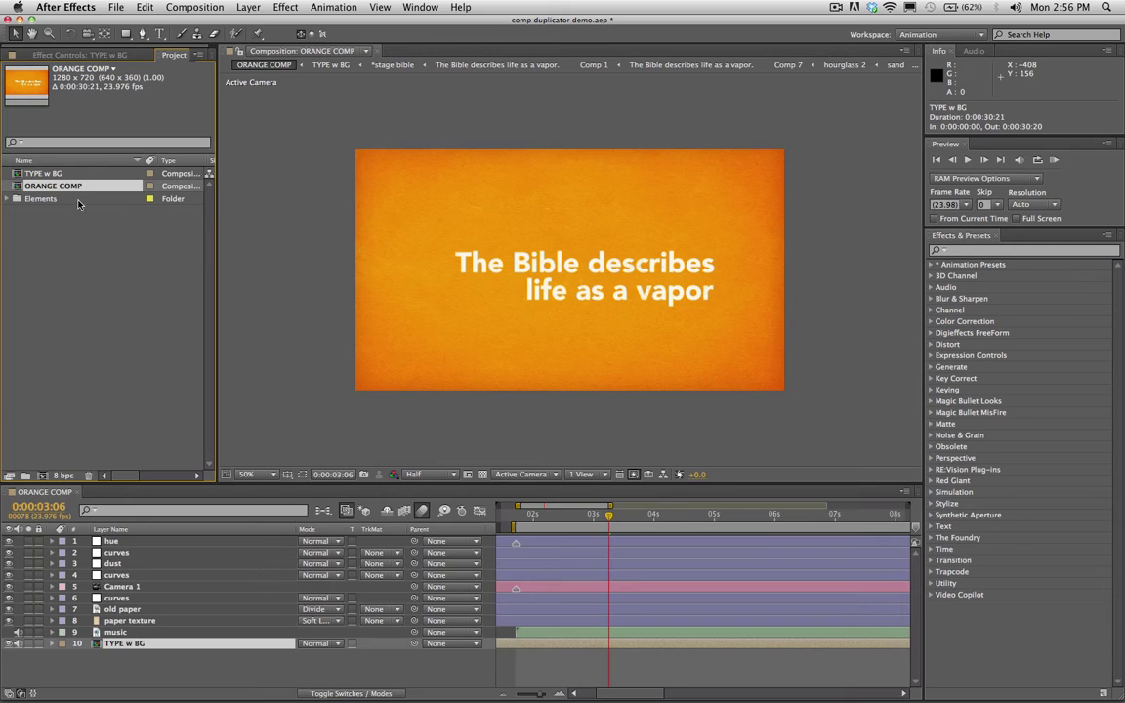
right_click(73, 189)
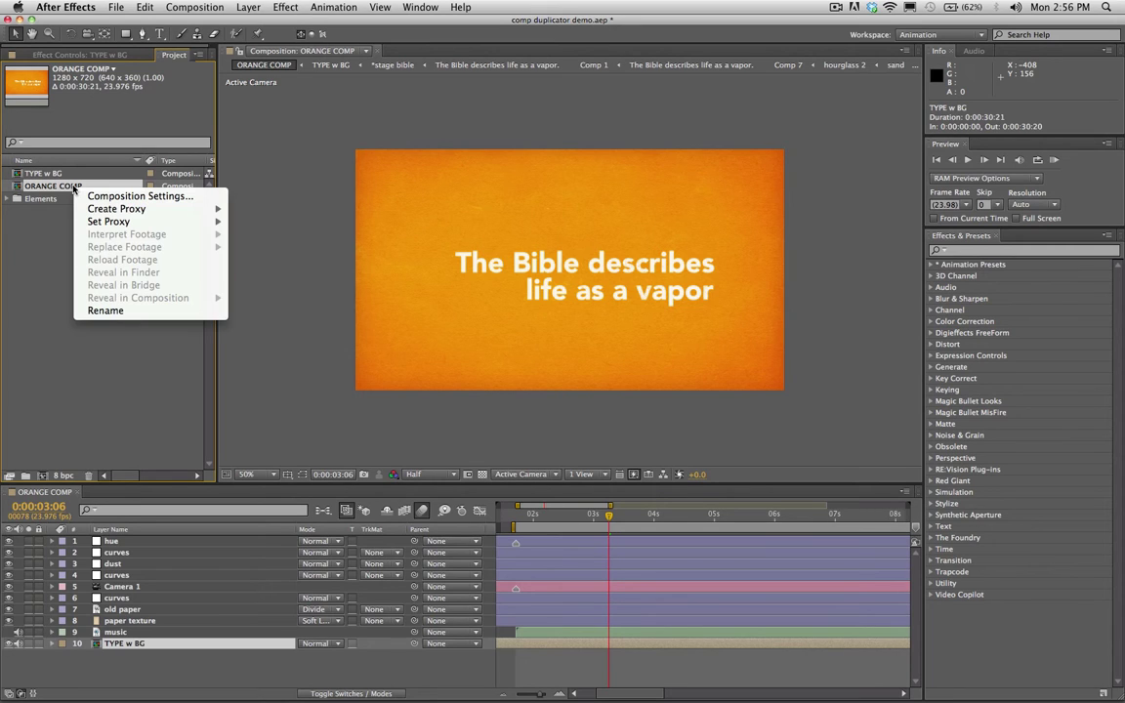
click(58, 168)
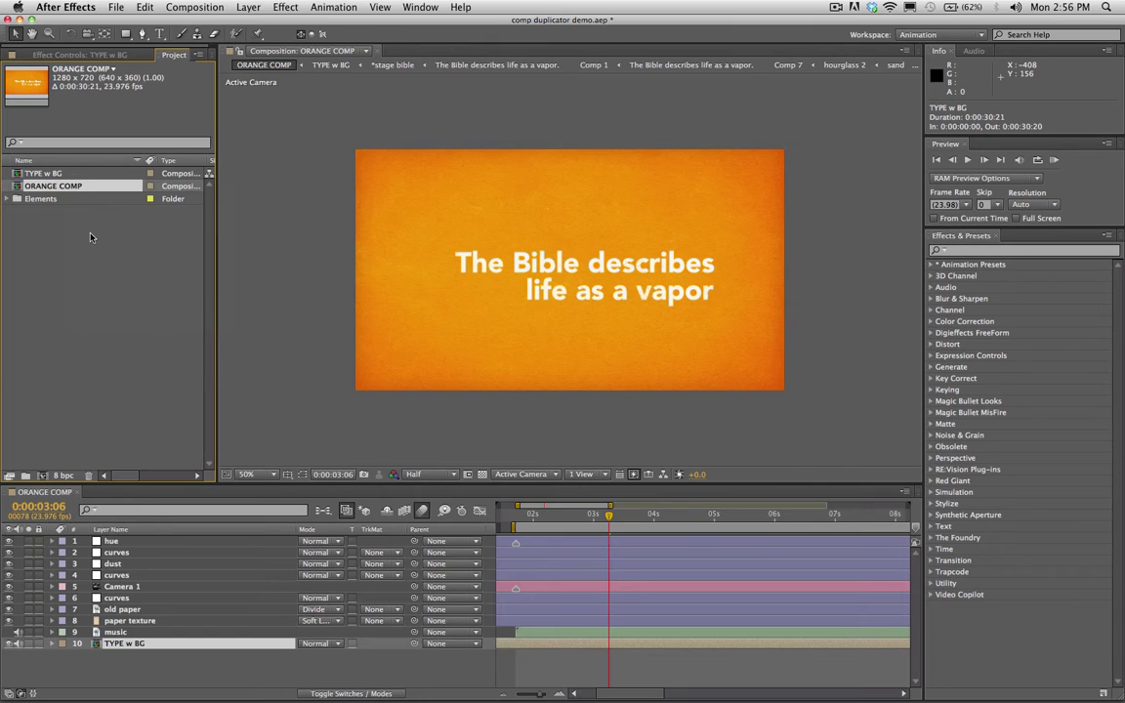
key(super+d)
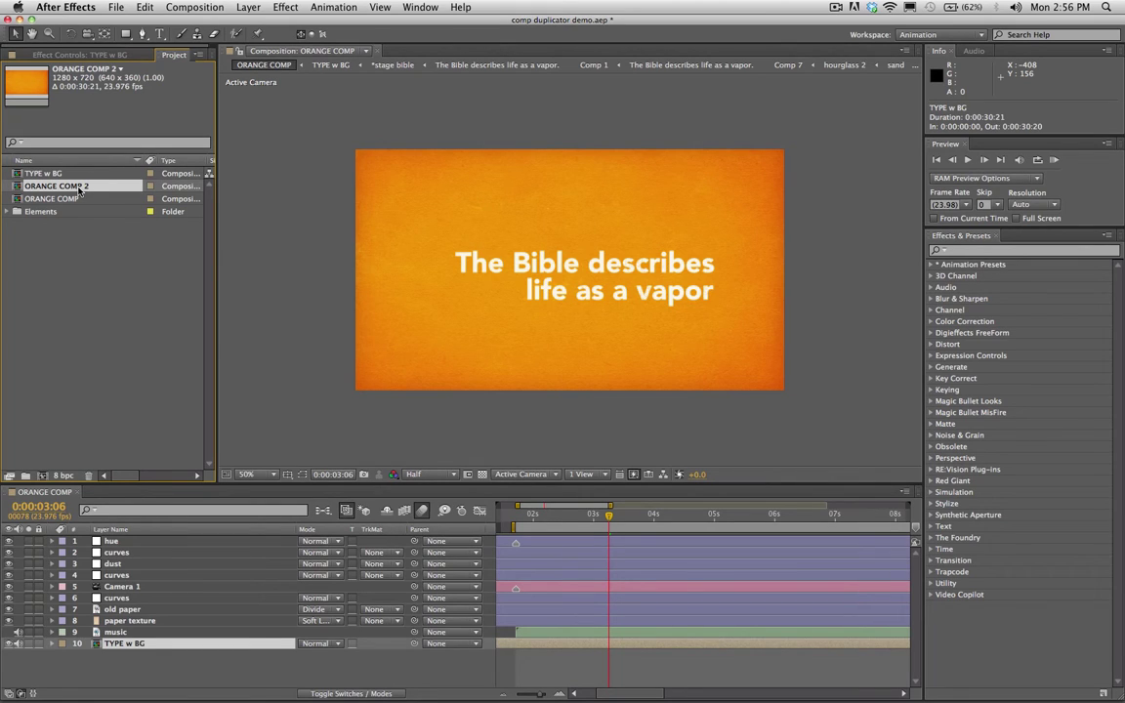
key(Return)
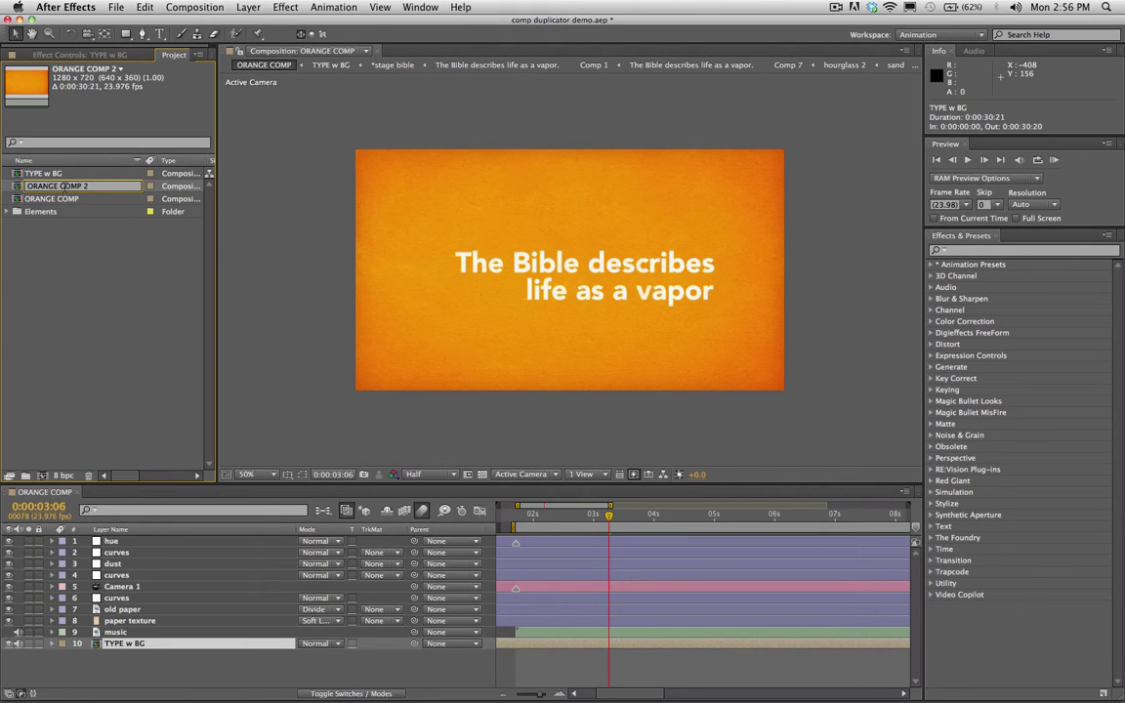
drag(61, 185, 2, 180)
text(BLUE COMP)
click(86, 220)
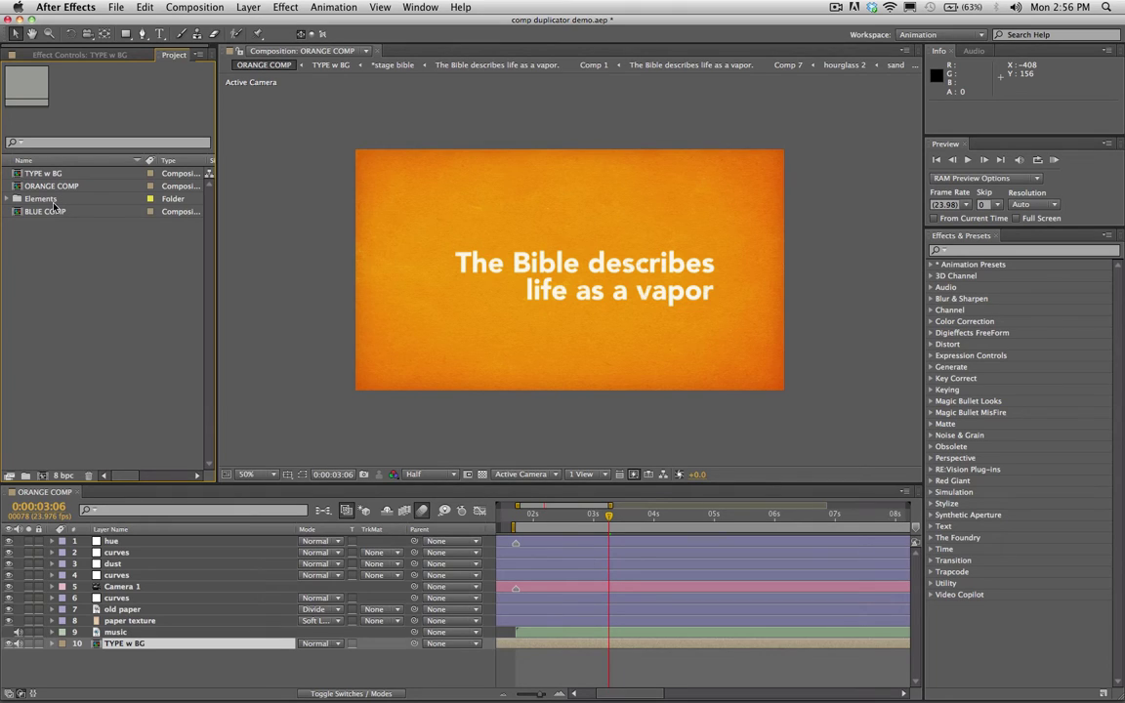
Step: Open BLUE COMP, then its nested TYPE w BG precomp with the Orange Solid 1 layer
click(52, 216)
click(40, 214)
double_click(40, 214)
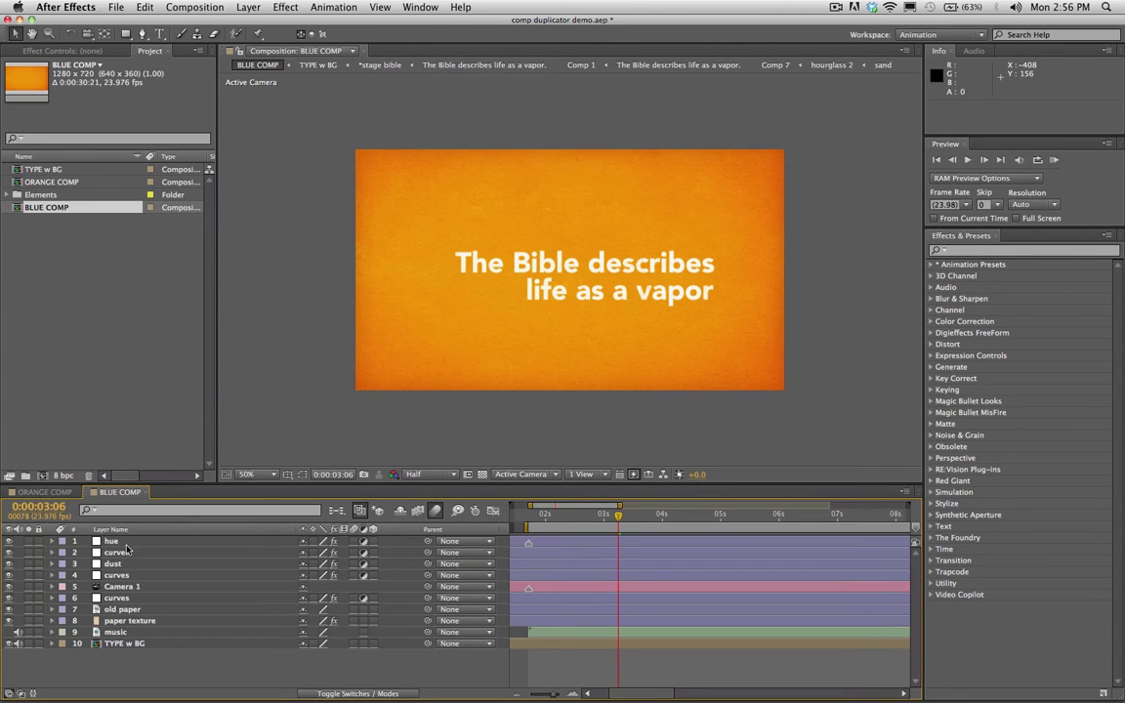
click(119, 645)
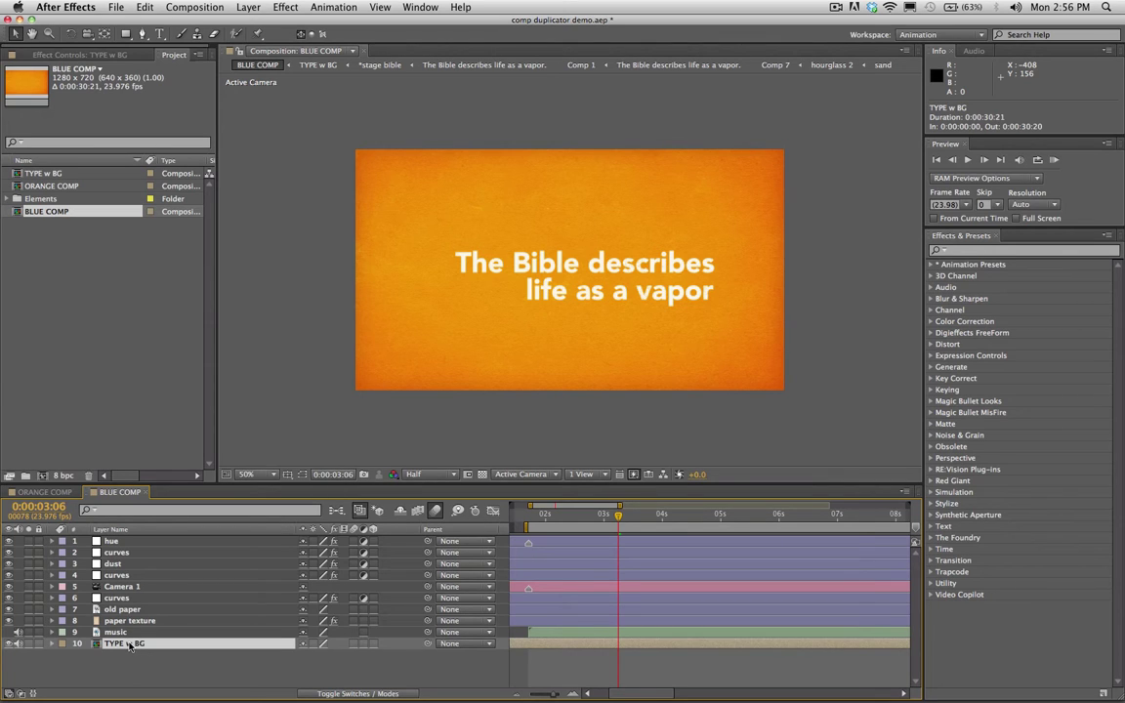
double_click(128, 646)
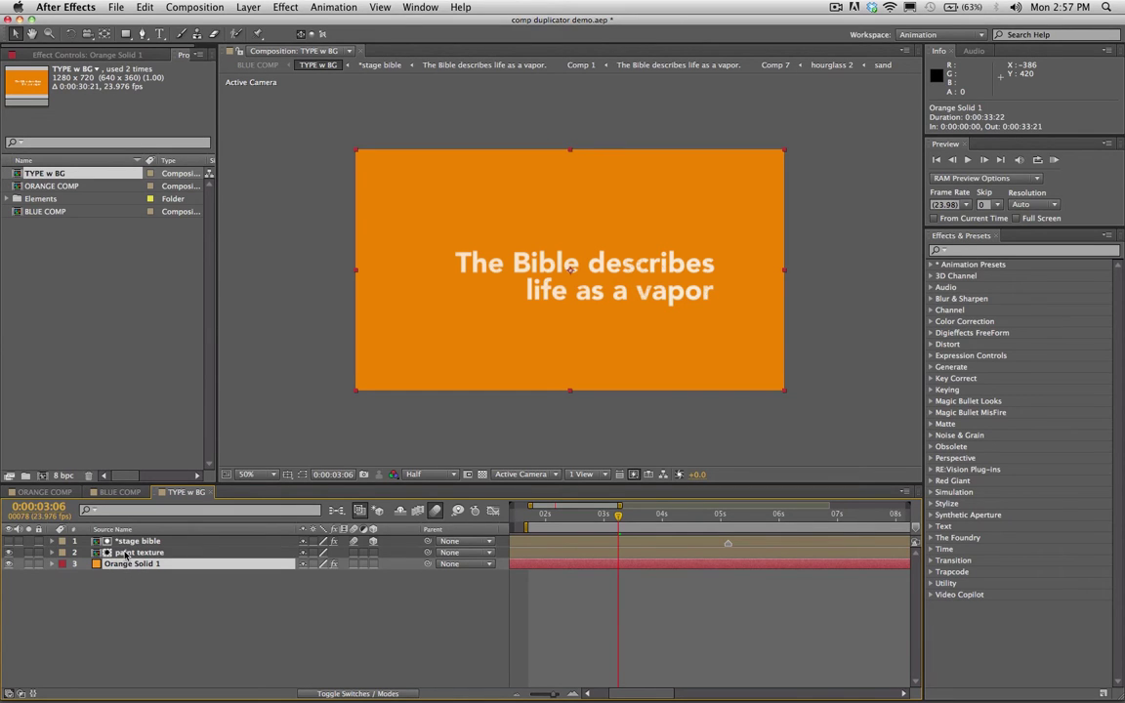
Step: Toggle Orange Solid 1's visibility to confirm it is the background
click(9, 564)
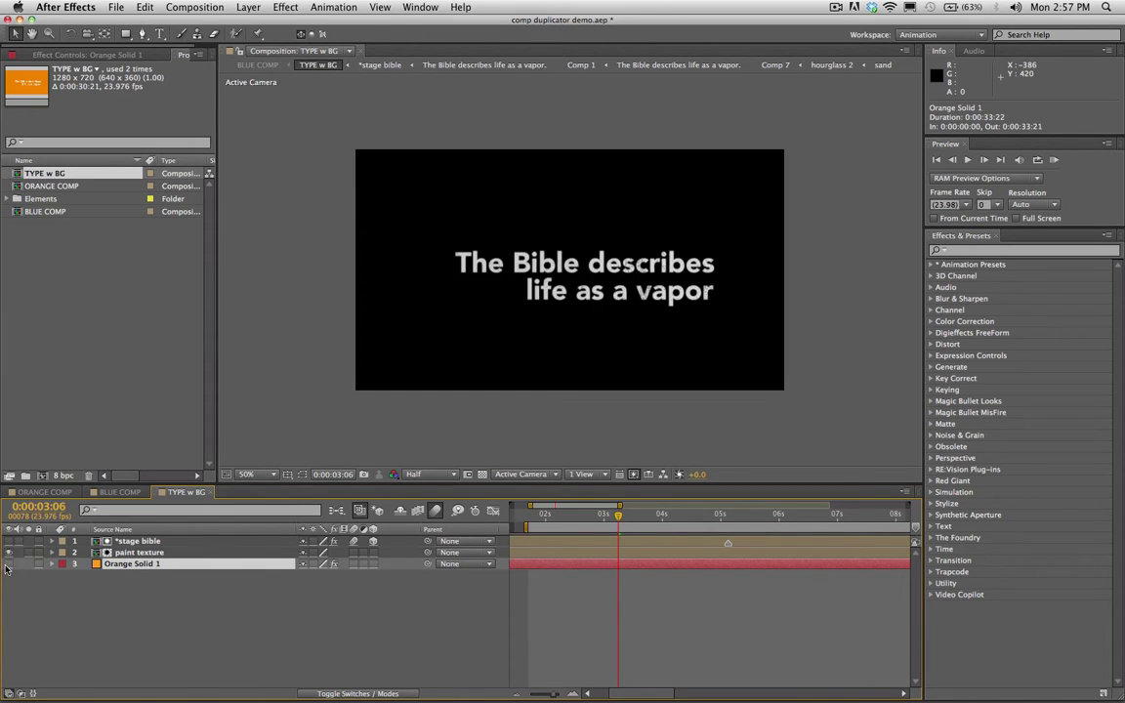
click(9, 564)
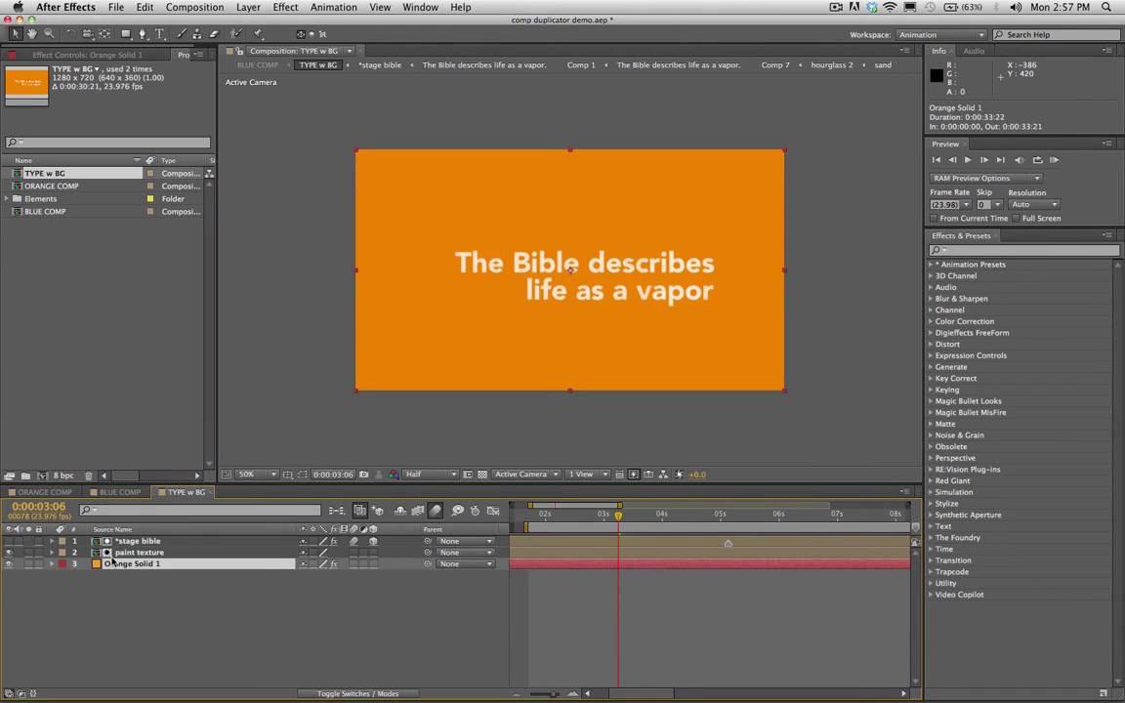
click(8, 564)
click(9, 564)
Step: Set the background solid's colour to light blue 1494F7 in Solid Settings and show its effects
click(283, 6)
mouse_move(248, 6)
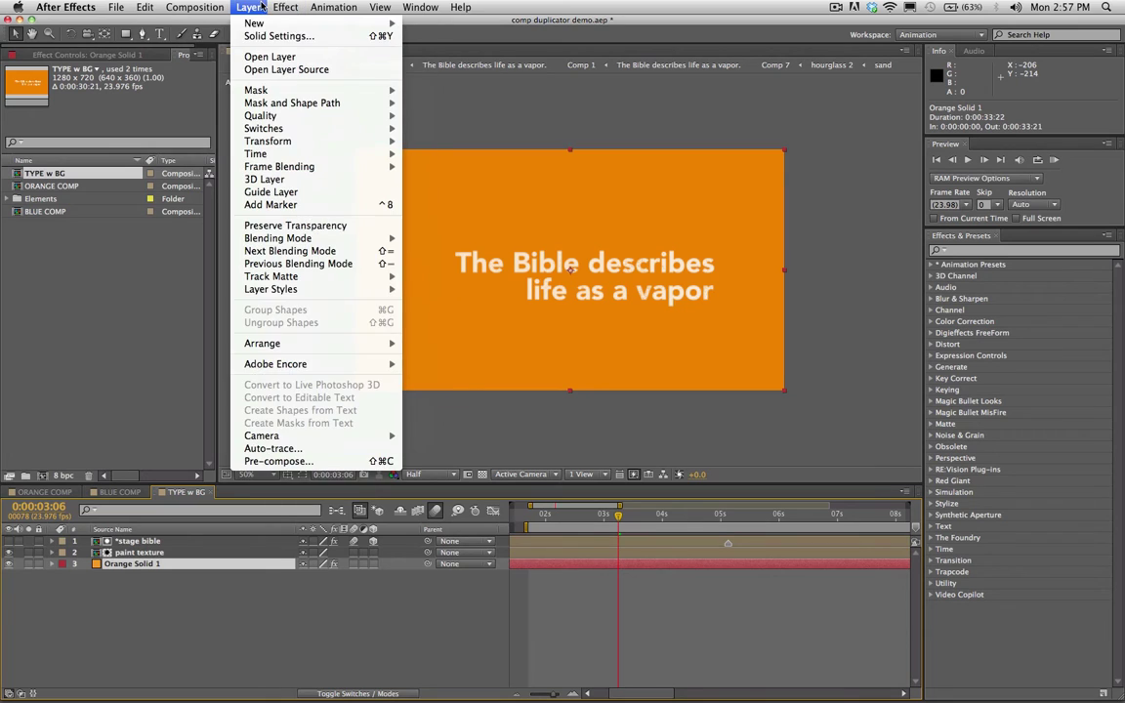
click(326, 32)
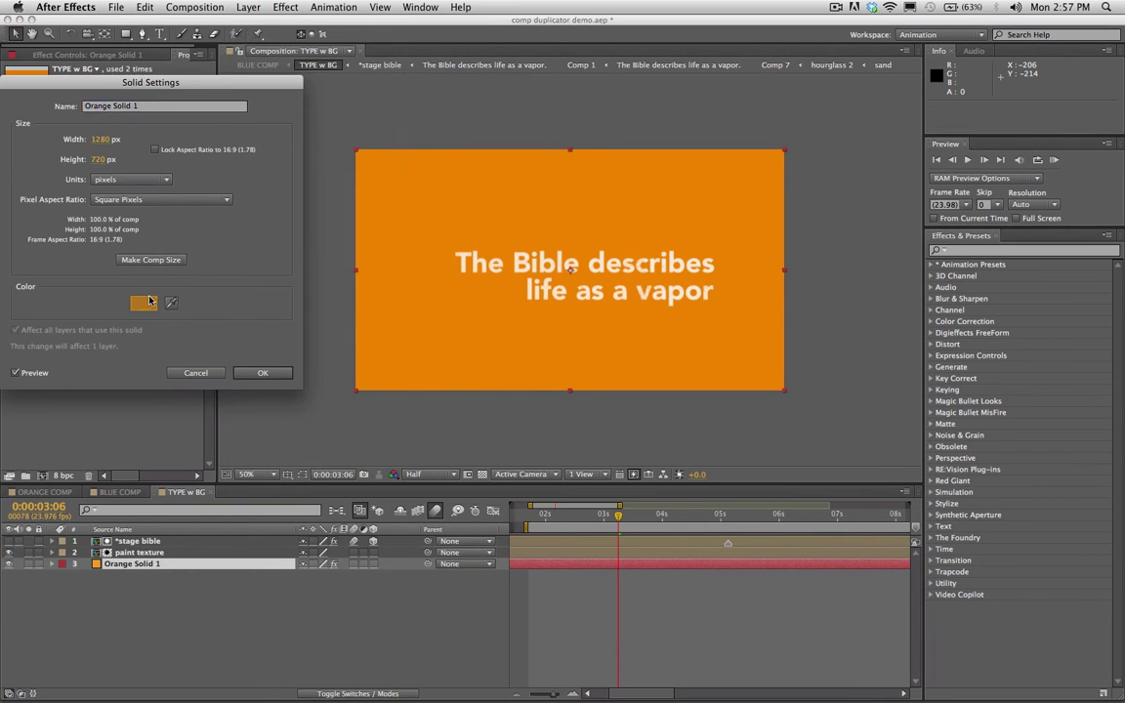
click(143, 303)
click(198, 166)
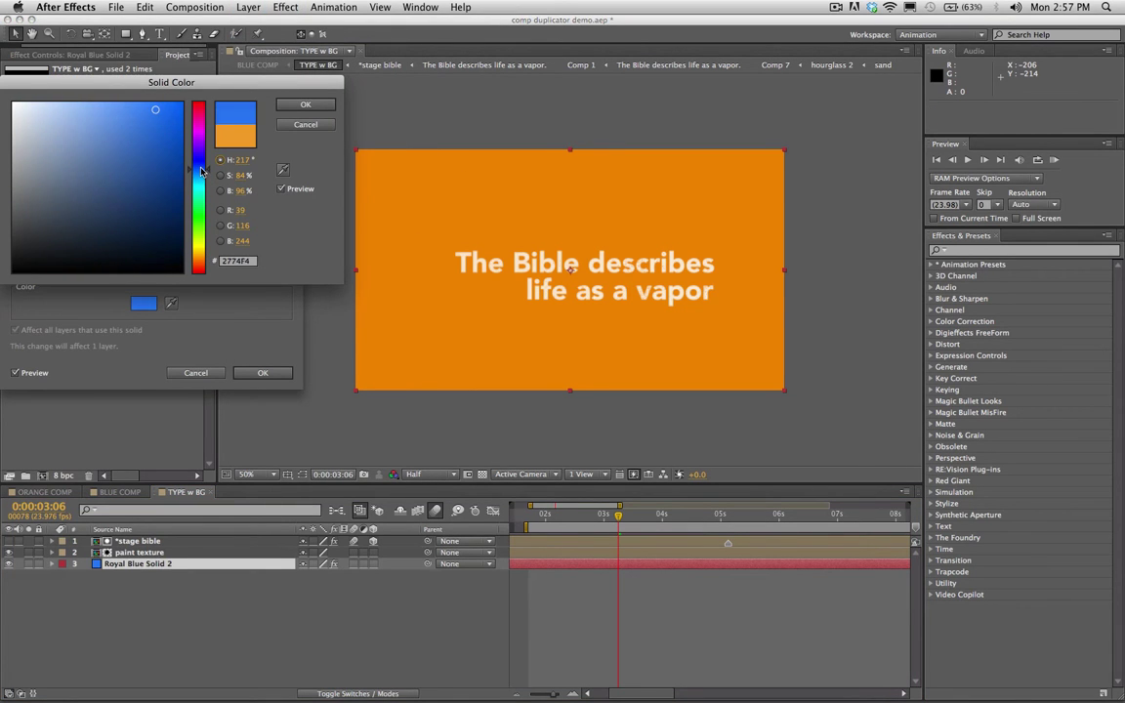
click(163, 169)
drag(159, 159, 168, 108)
drag(190, 162, 191, 172)
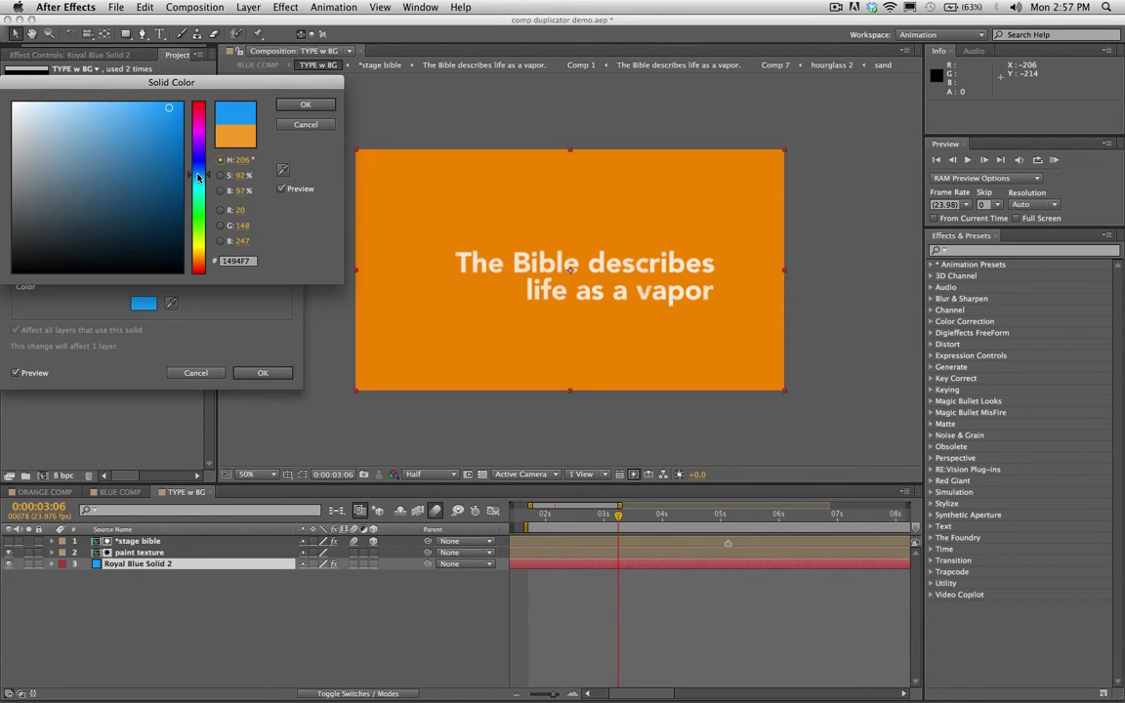
click(304, 105)
click(263, 373)
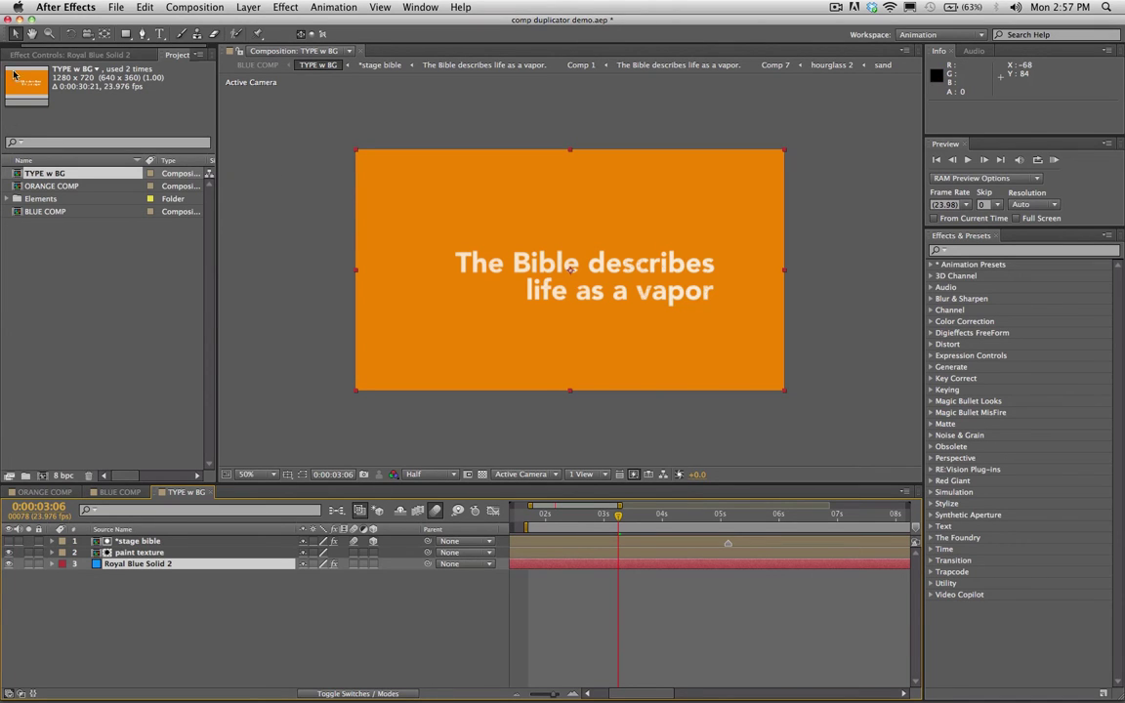
click(45, 54)
scroll(124, 170, up, 3)
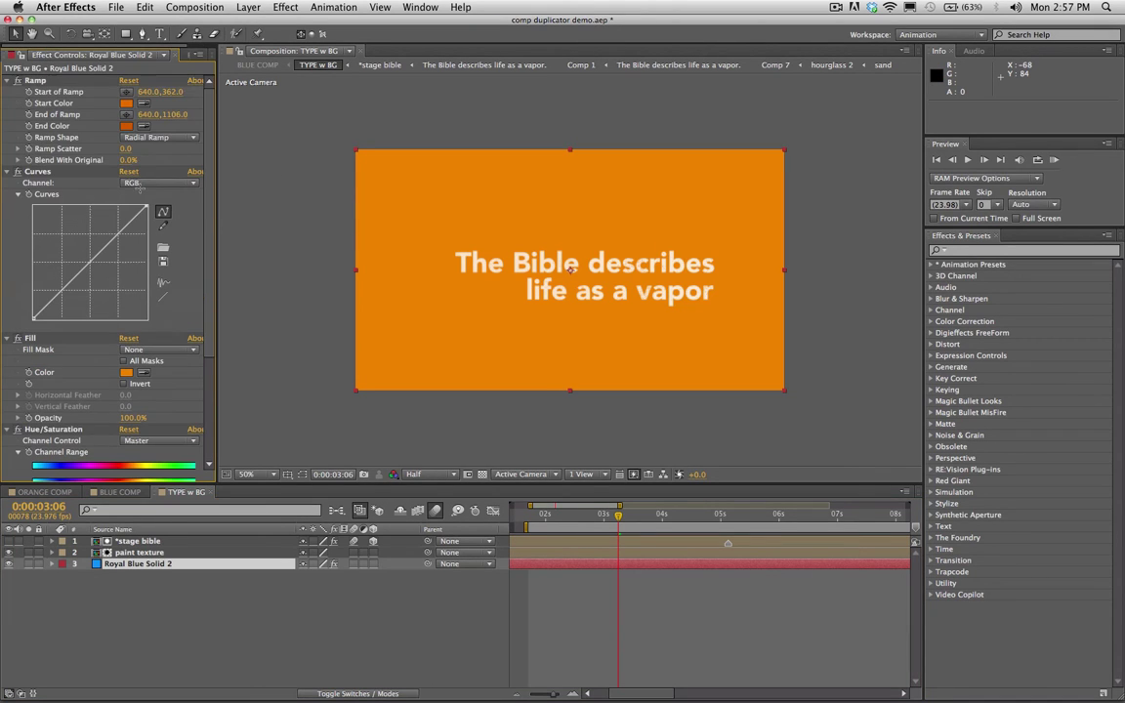
Step: Collapse Curves, Fill and Hue/Saturation, switch off the Ramp effect, and view BLUE COMP
click(9, 172)
click(8, 183)
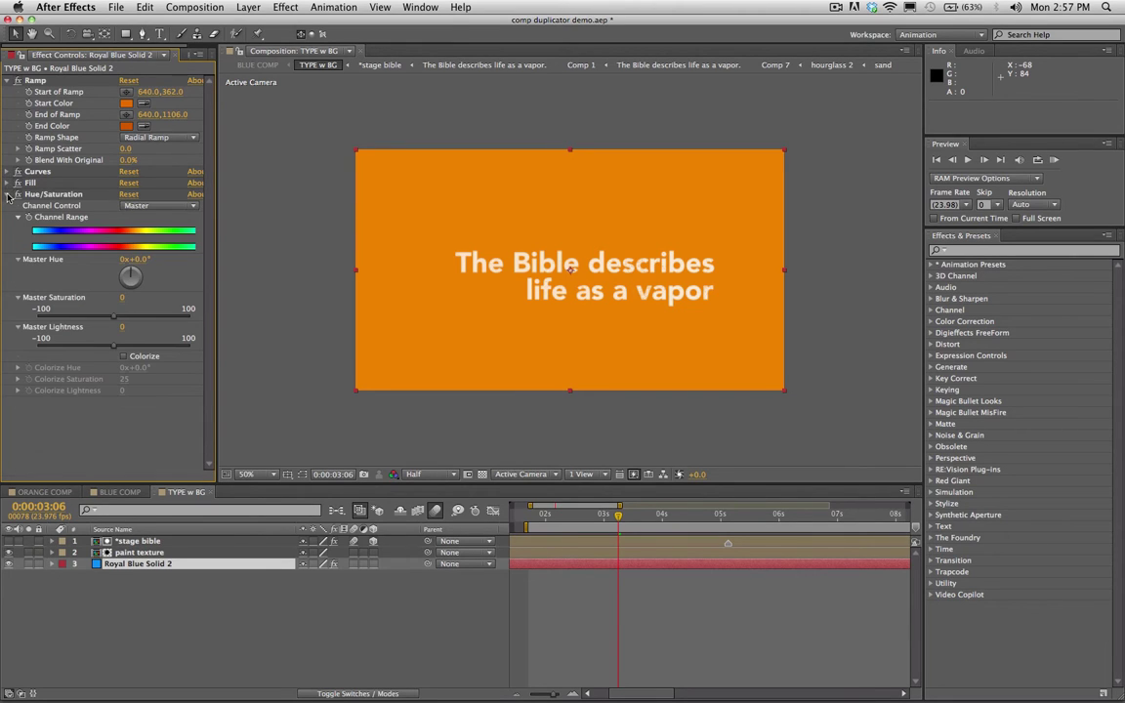
click(9, 195)
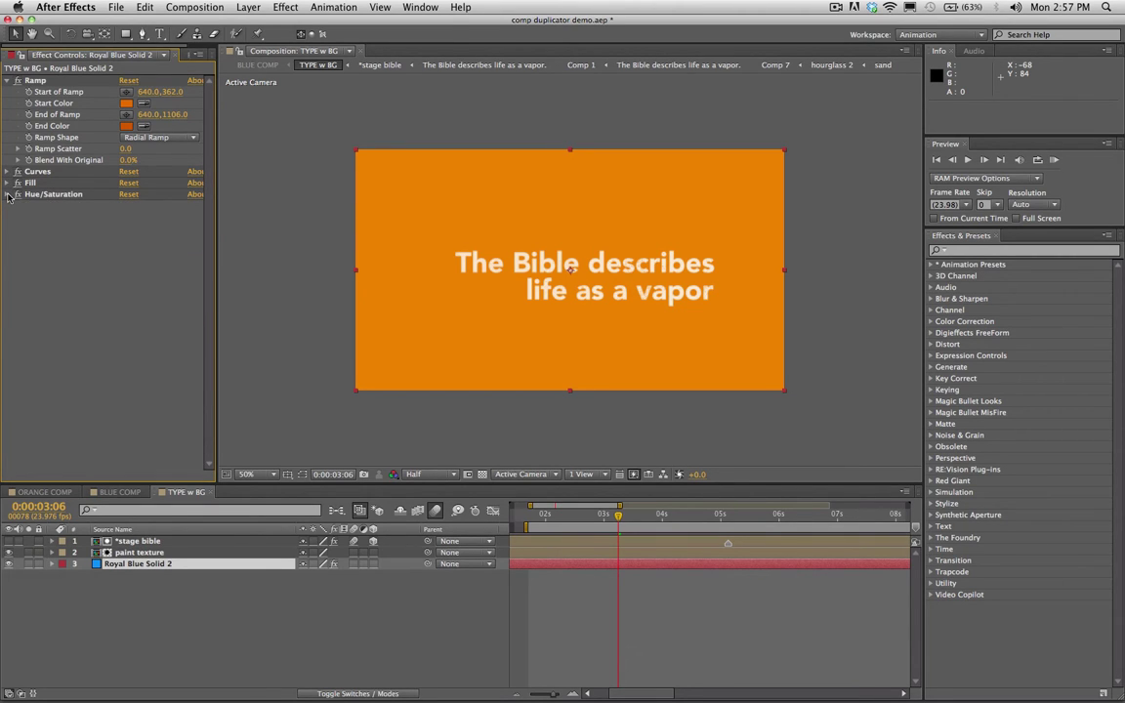
click(8, 194)
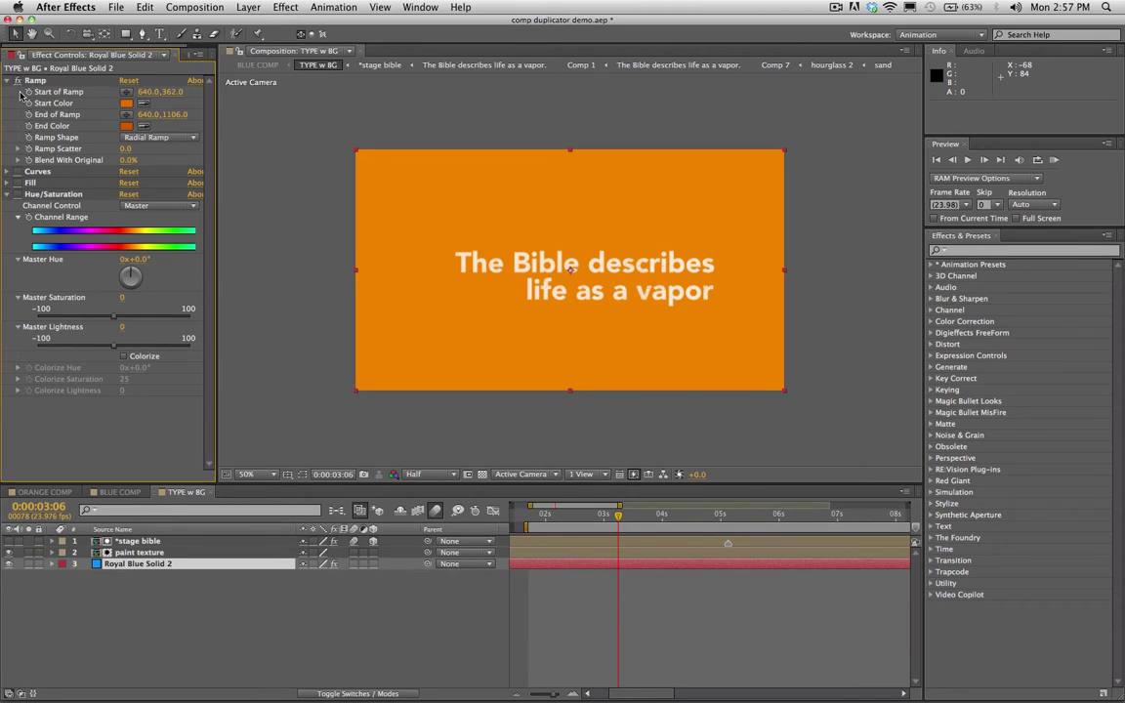
click(17, 81)
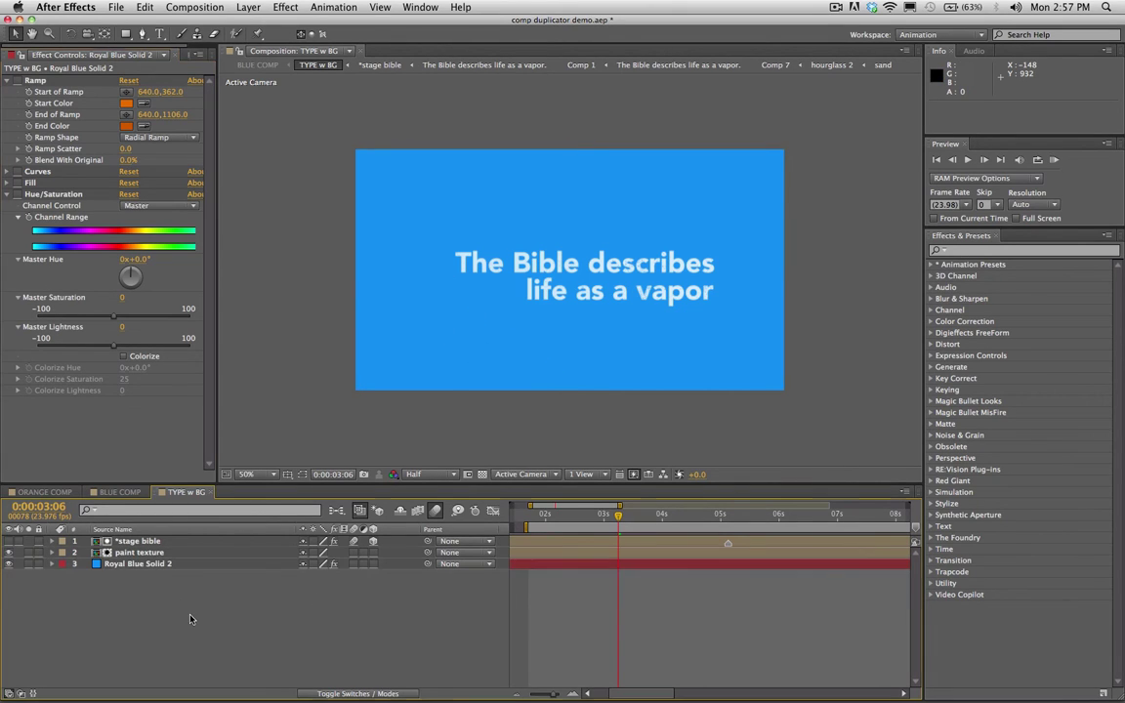
click(133, 493)
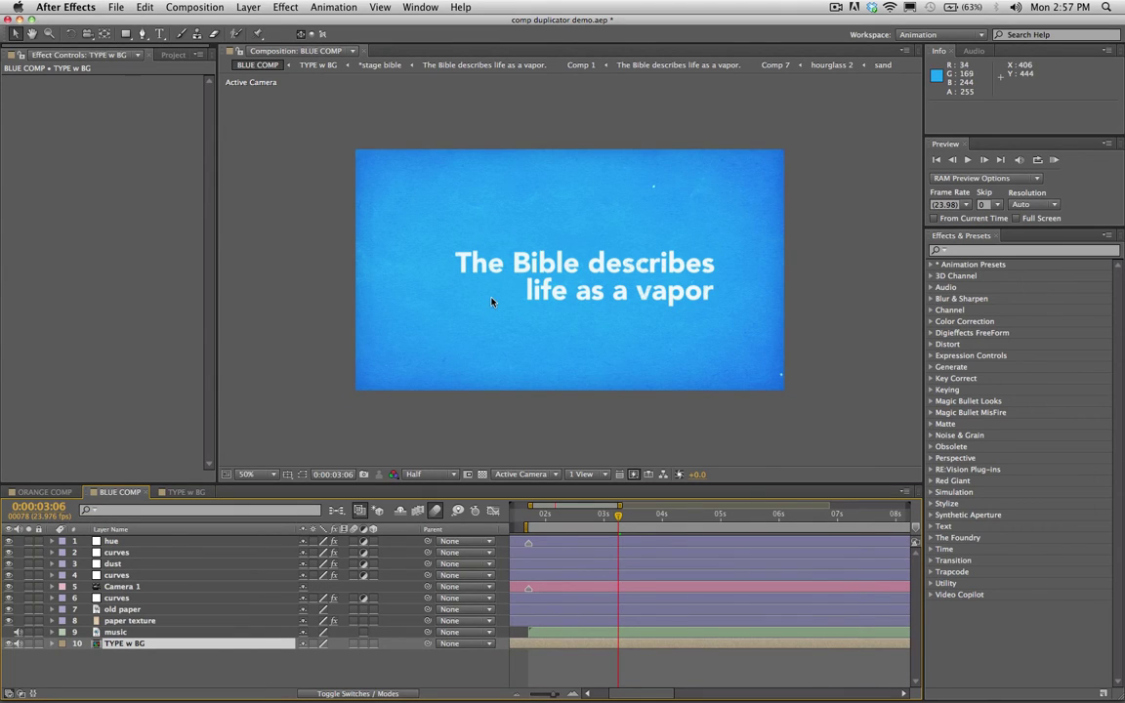
Step: Check ORANGE COMP shows blue, then reopen TYPE w BG and select Royal Blue Solid 2
click(44, 492)
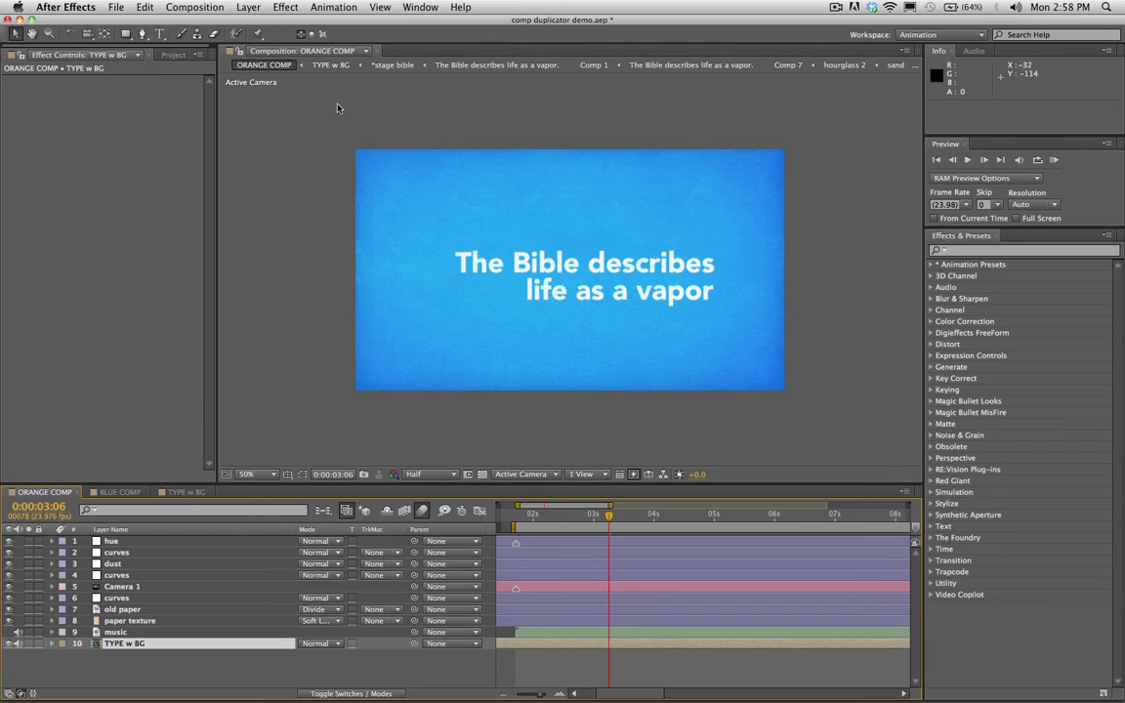
double_click(126, 642)
click(123, 565)
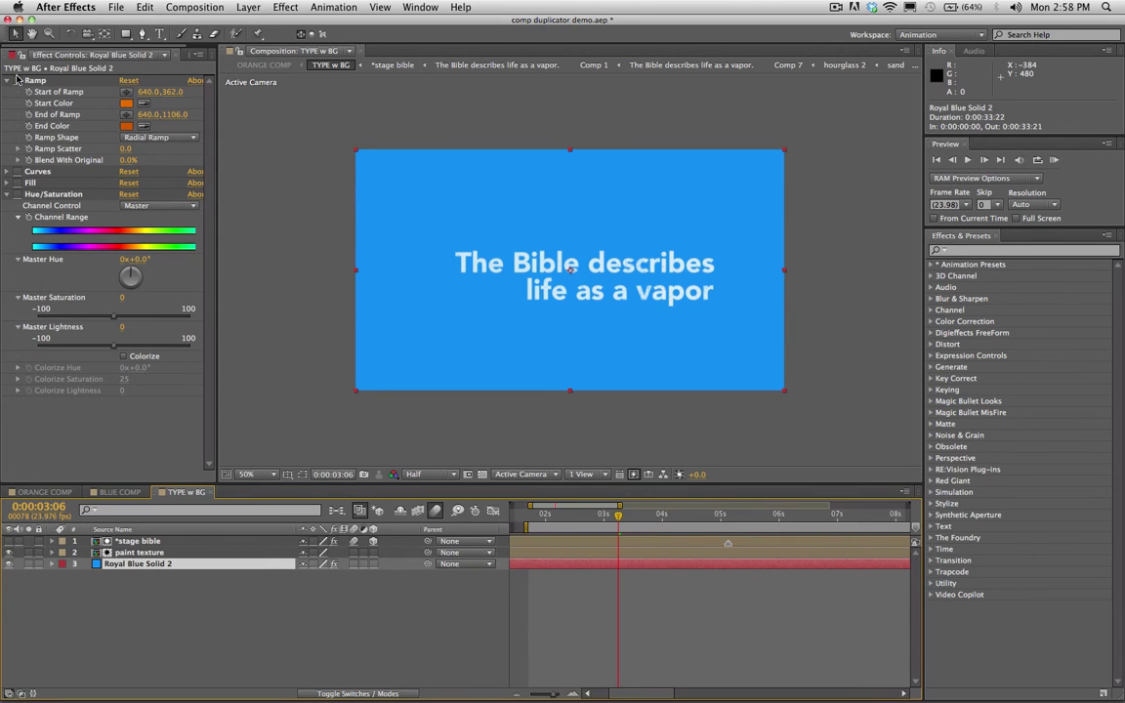
Step: Re-enable the background solid's effects to restore orange and show the project's item list
drag(17, 80, 18, 194)
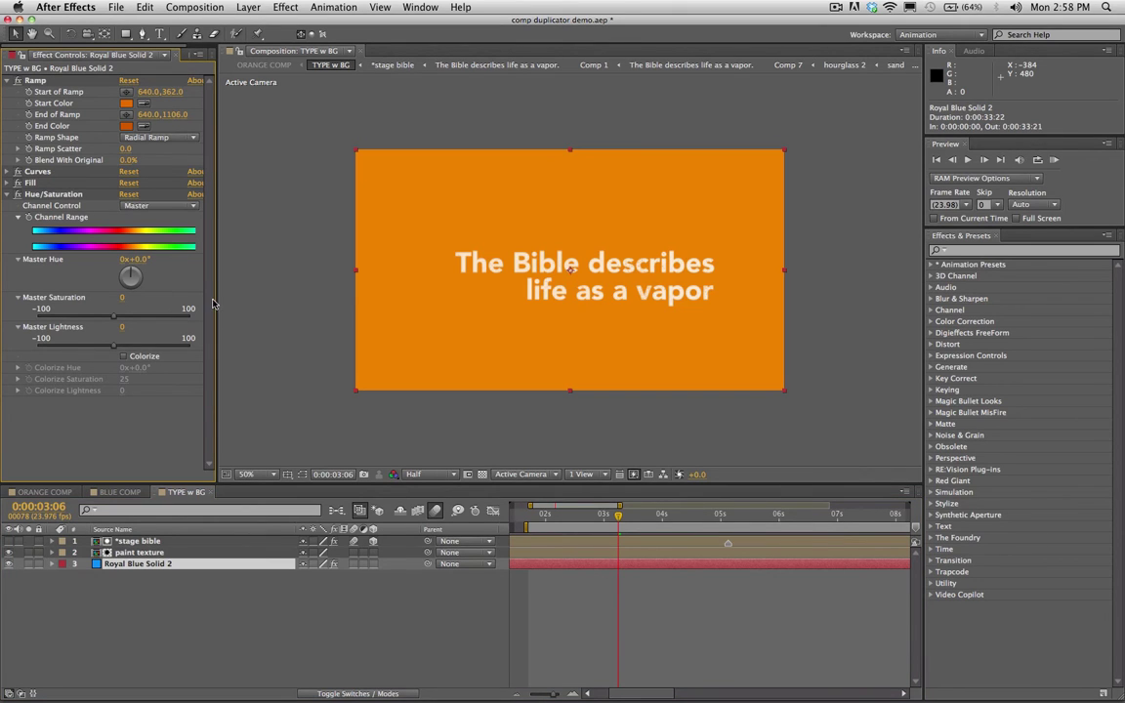
click(120, 492)
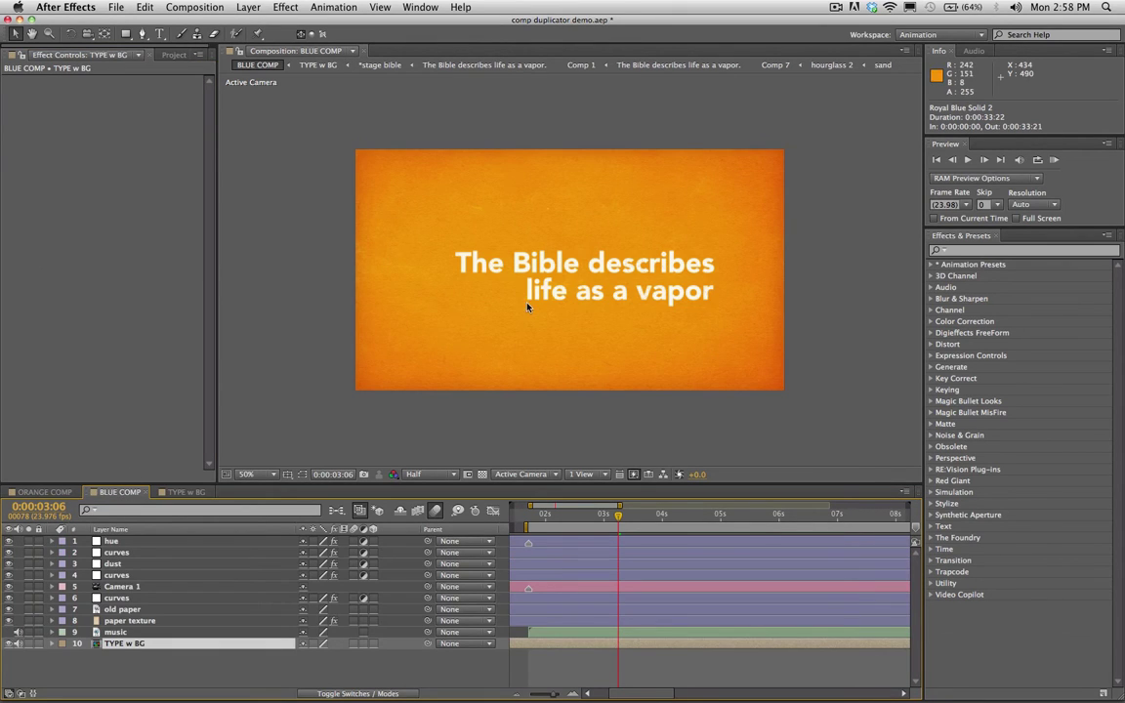
click(37, 493)
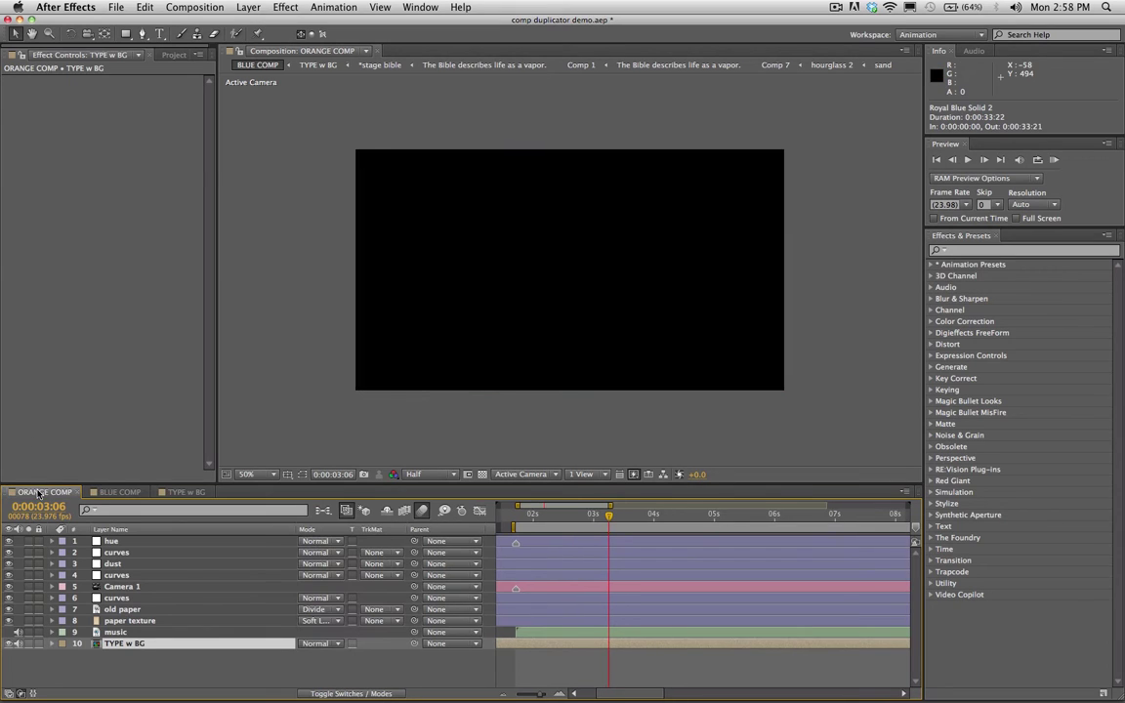
click(174, 55)
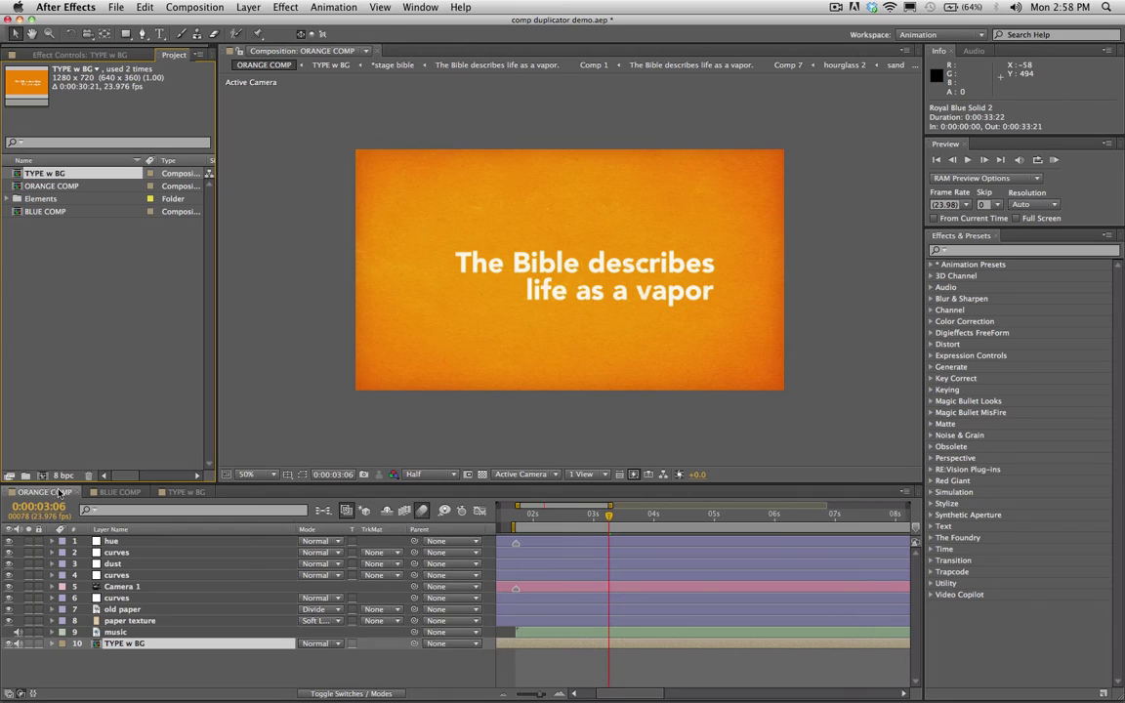
Step: Open BLUE COMP from the project and compare it with ORANGE COMP, selecting TYPE w BG
click(46, 213)
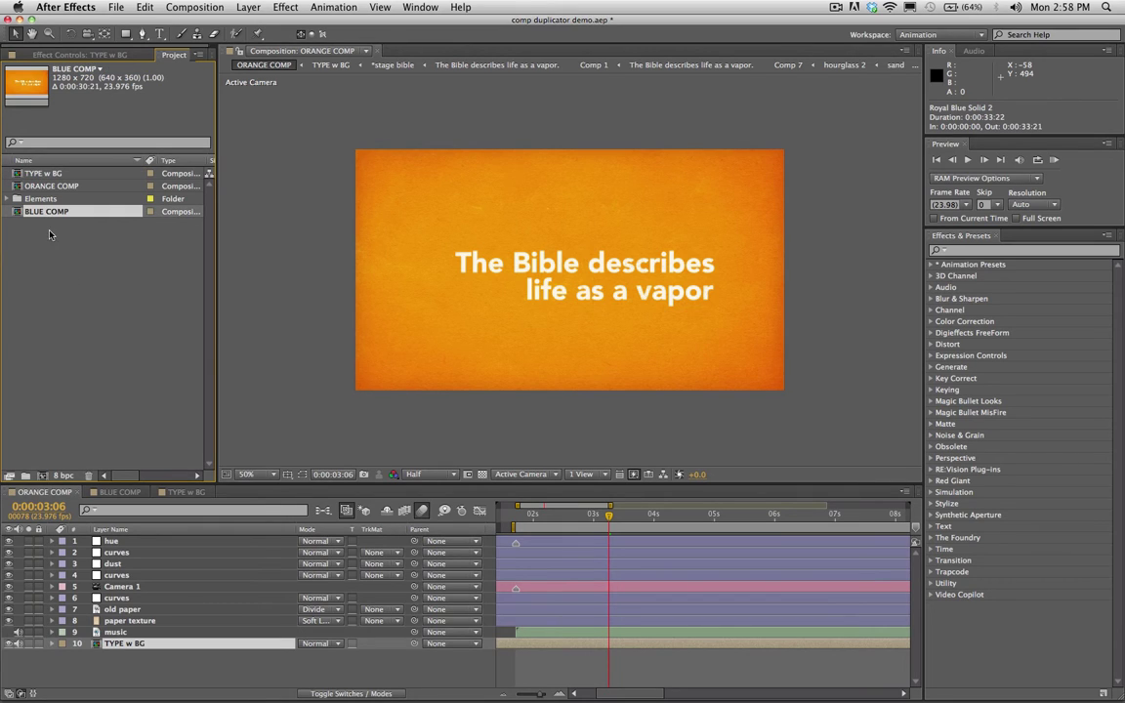
double_click(39, 212)
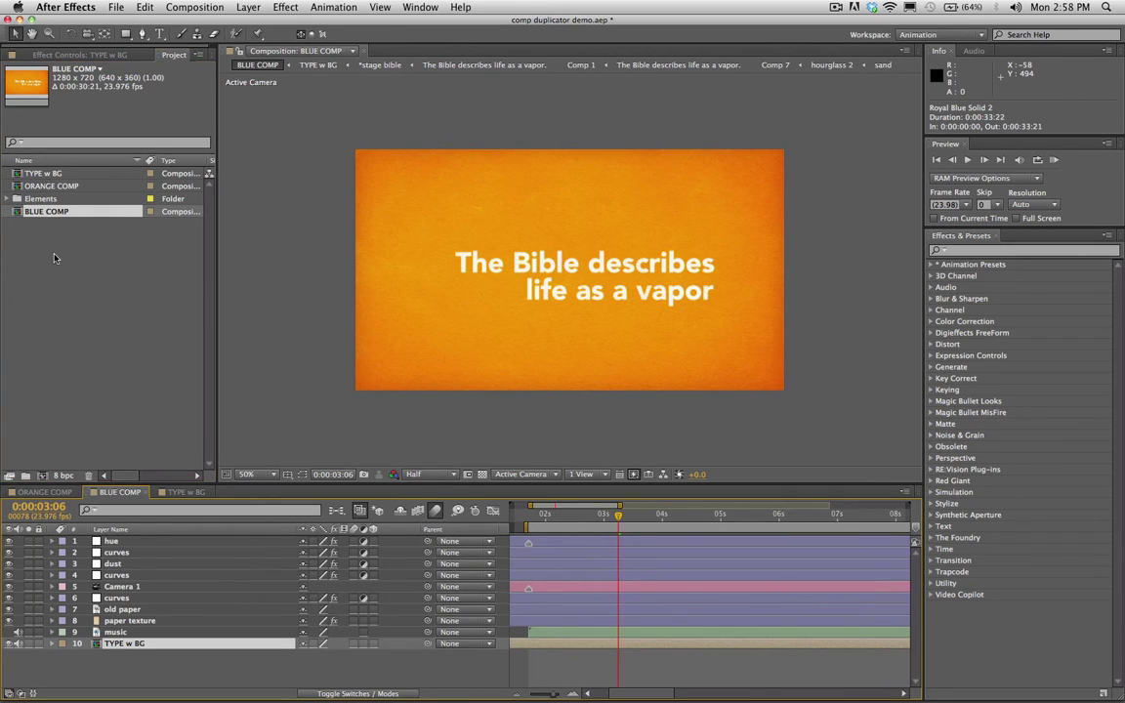
key(super+shift+a)
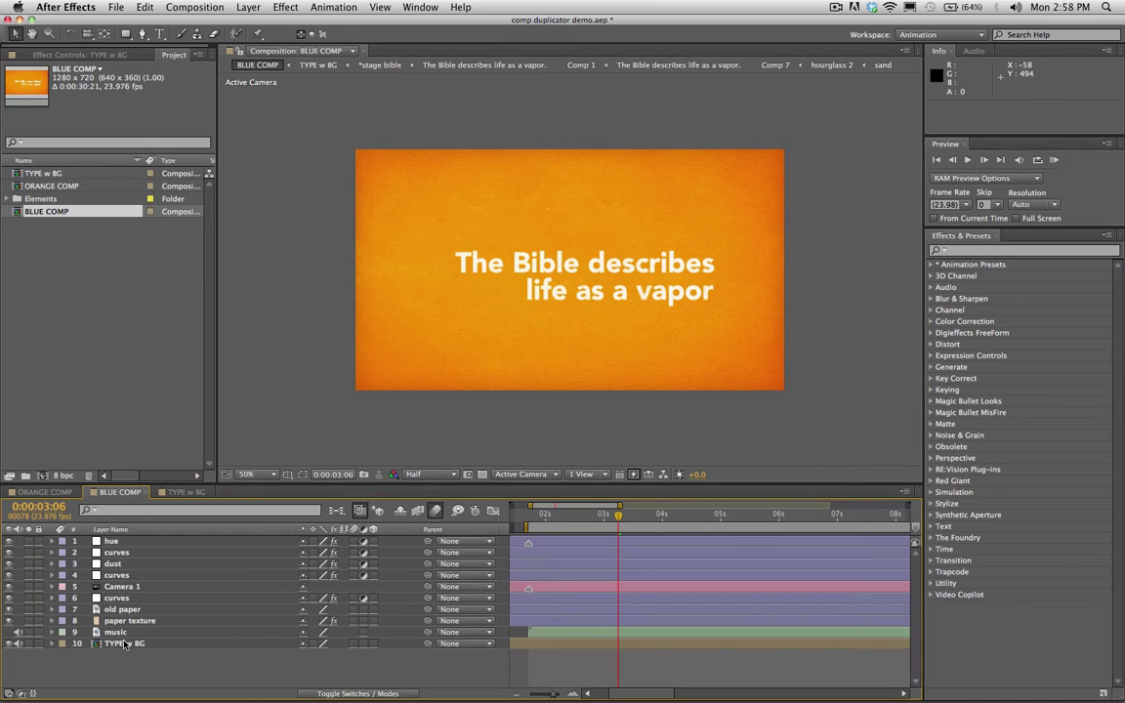
click(122, 645)
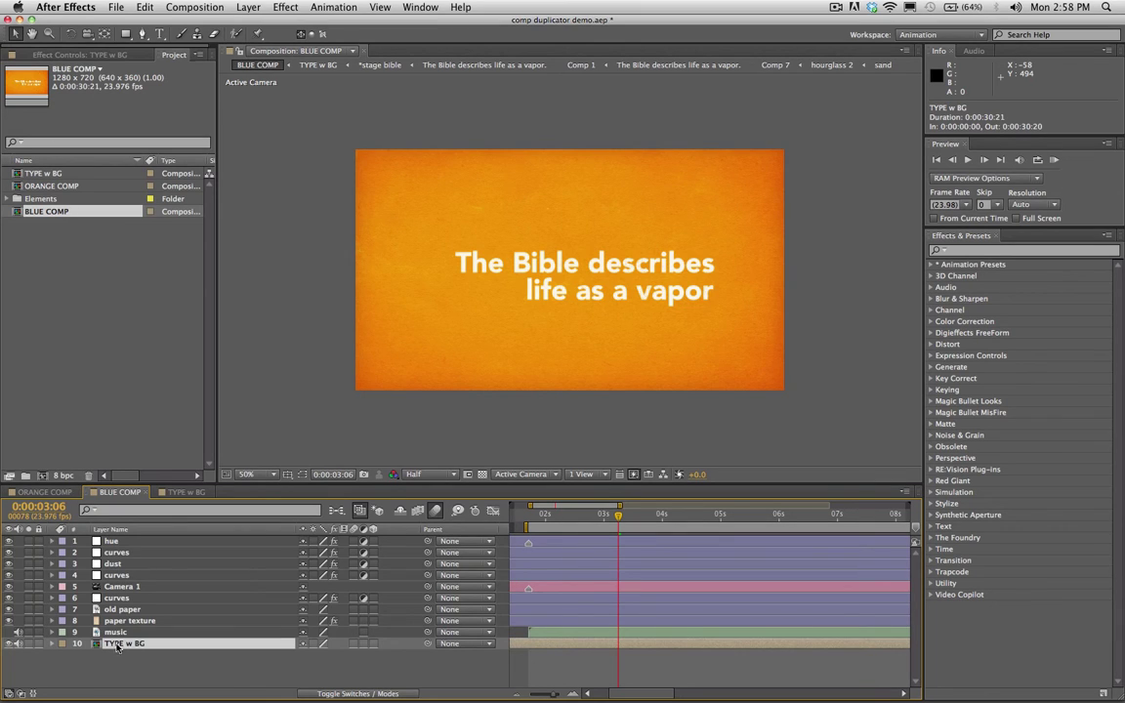
click(54, 492)
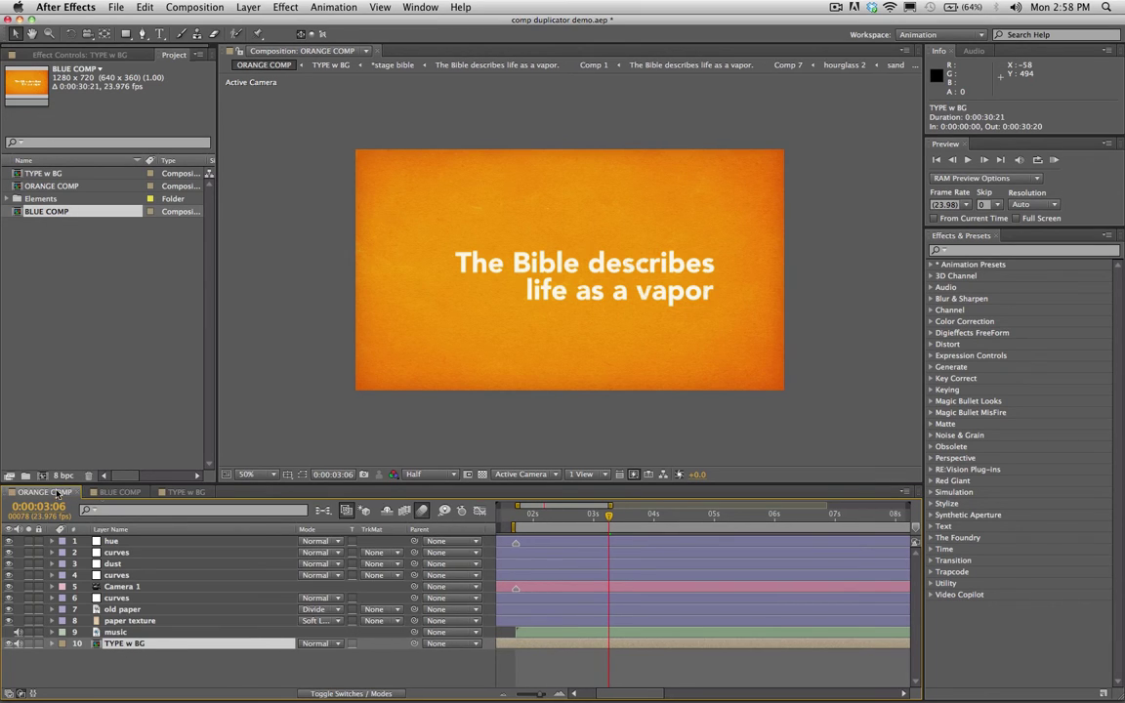
click(108, 492)
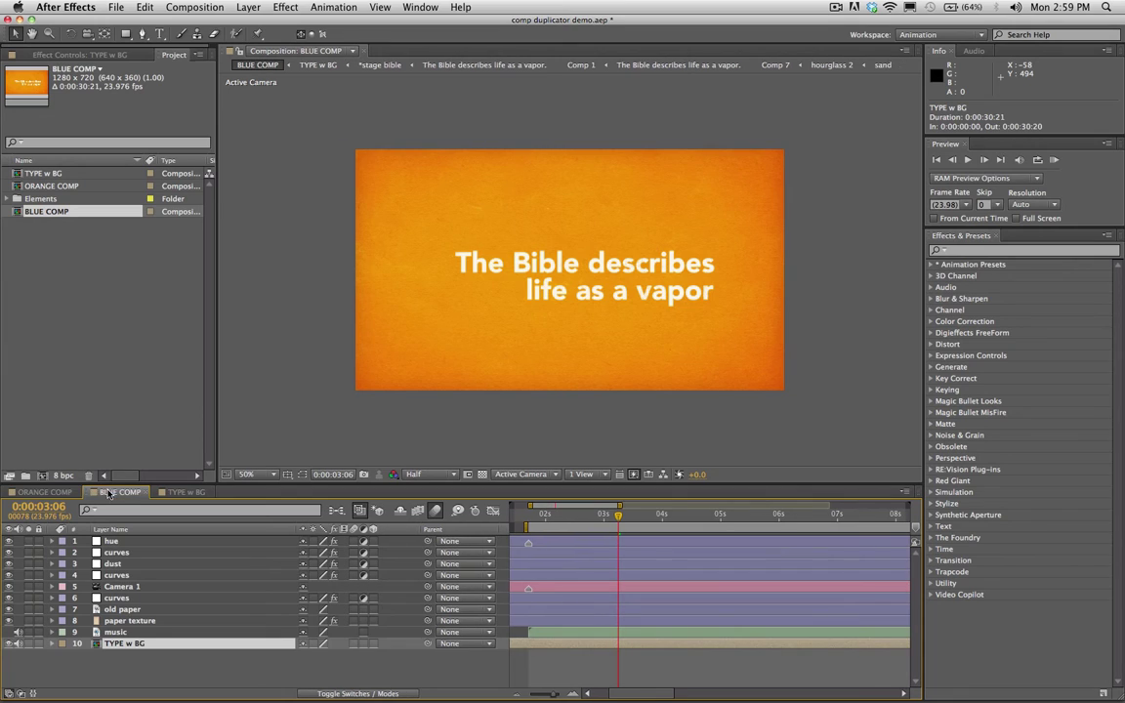
click(44, 492)
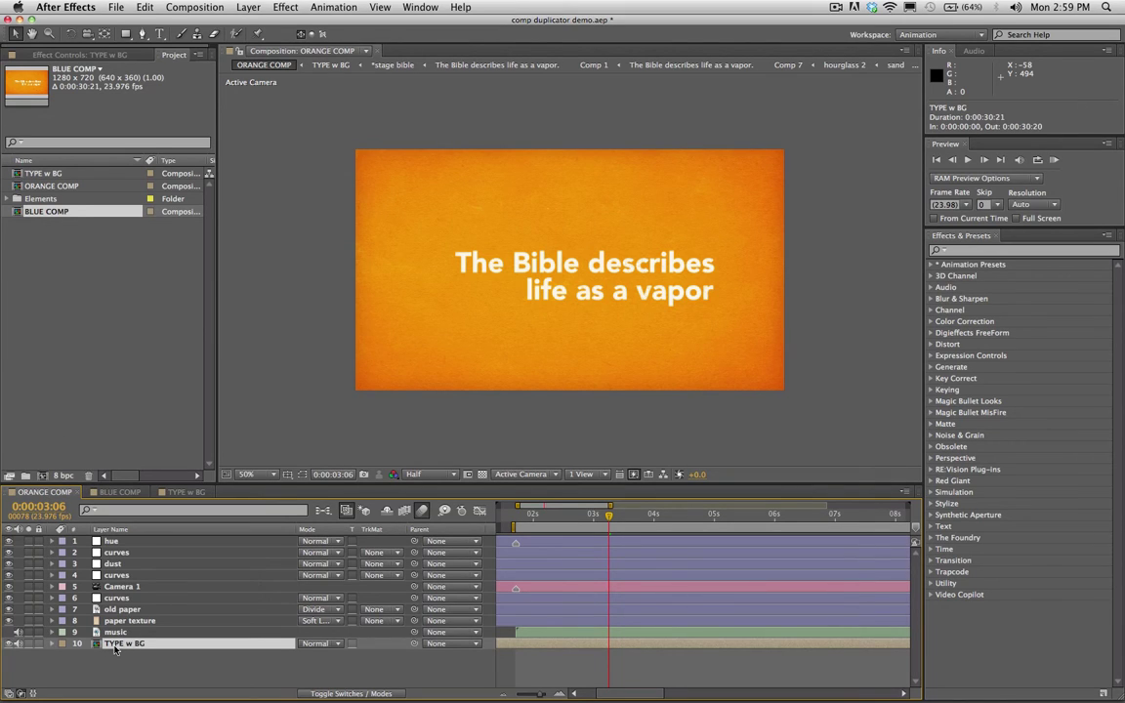
click(118, 493)
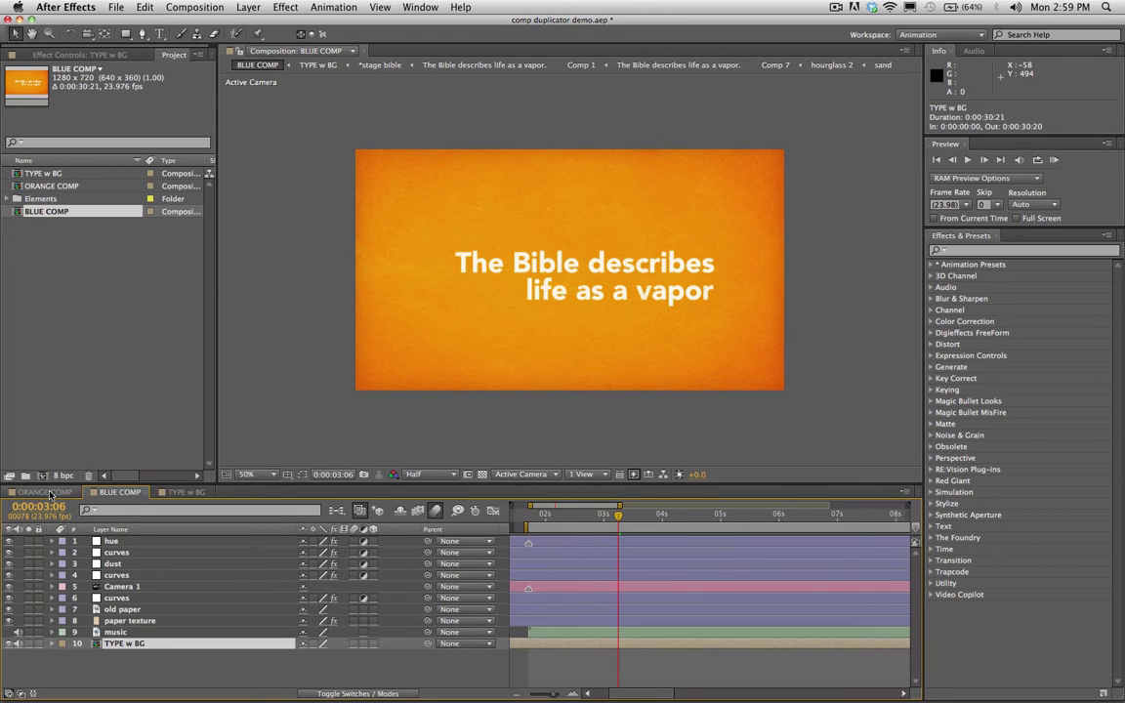
click(46, 492)
click(118, 493)
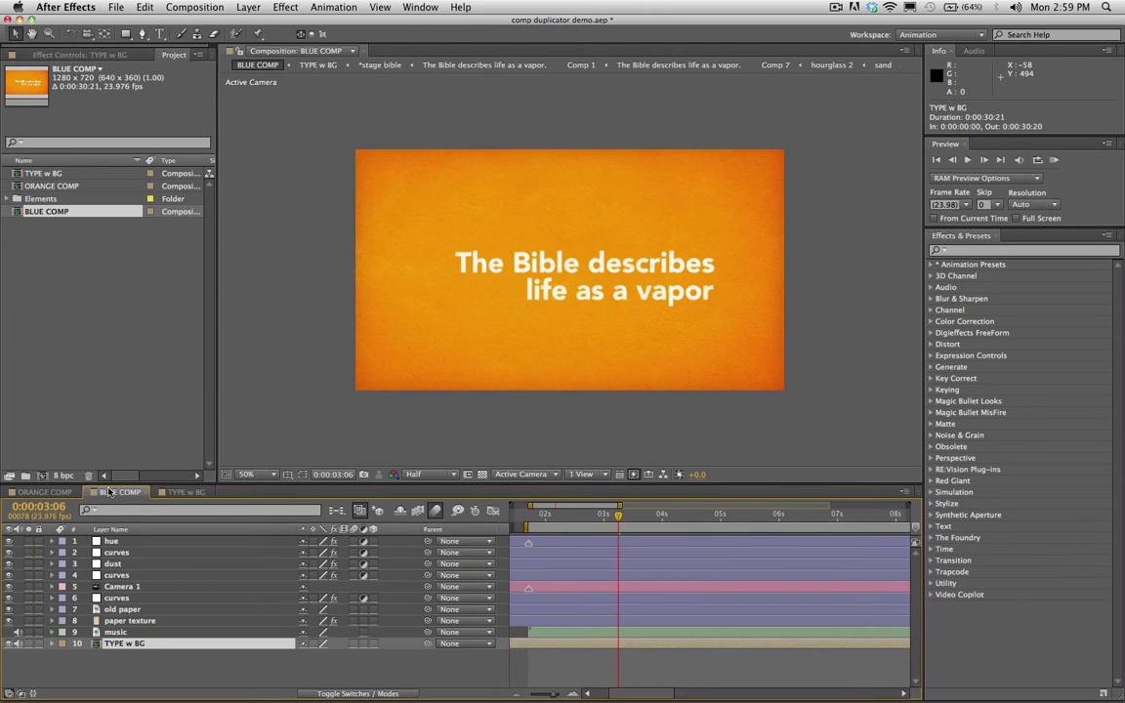
click(117, 668)
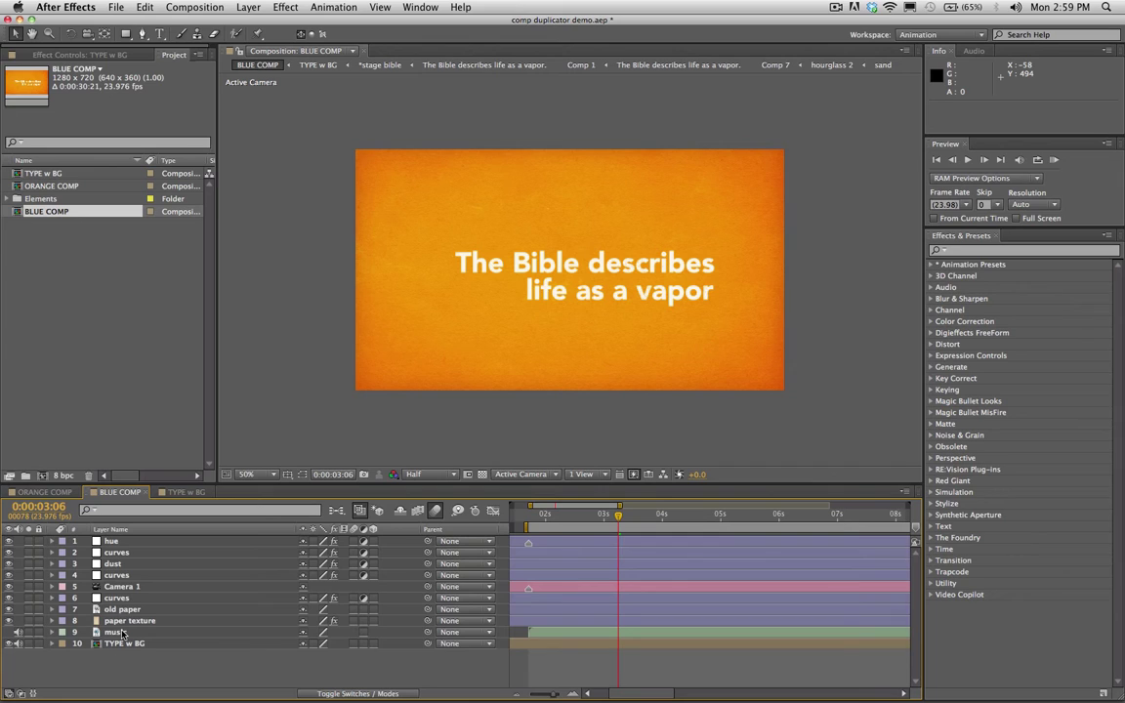
click(119, 646)
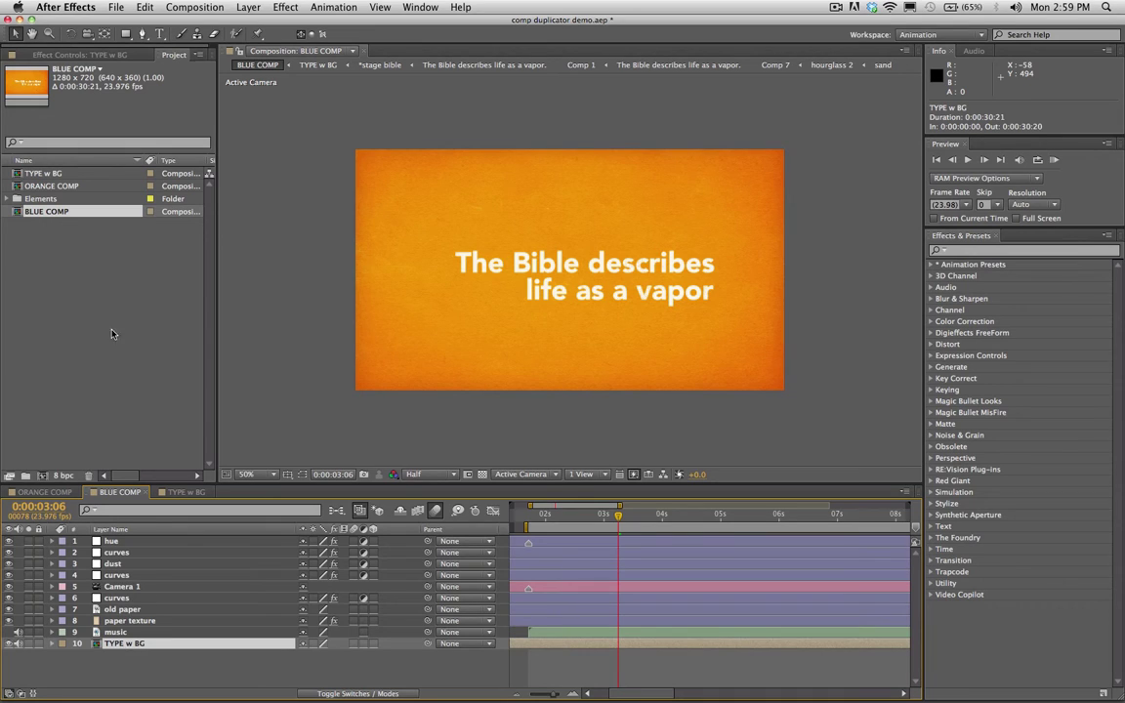
Step: Duplicate the TYPE w BG comp in the project, then undo the duplication
click(43, 174)
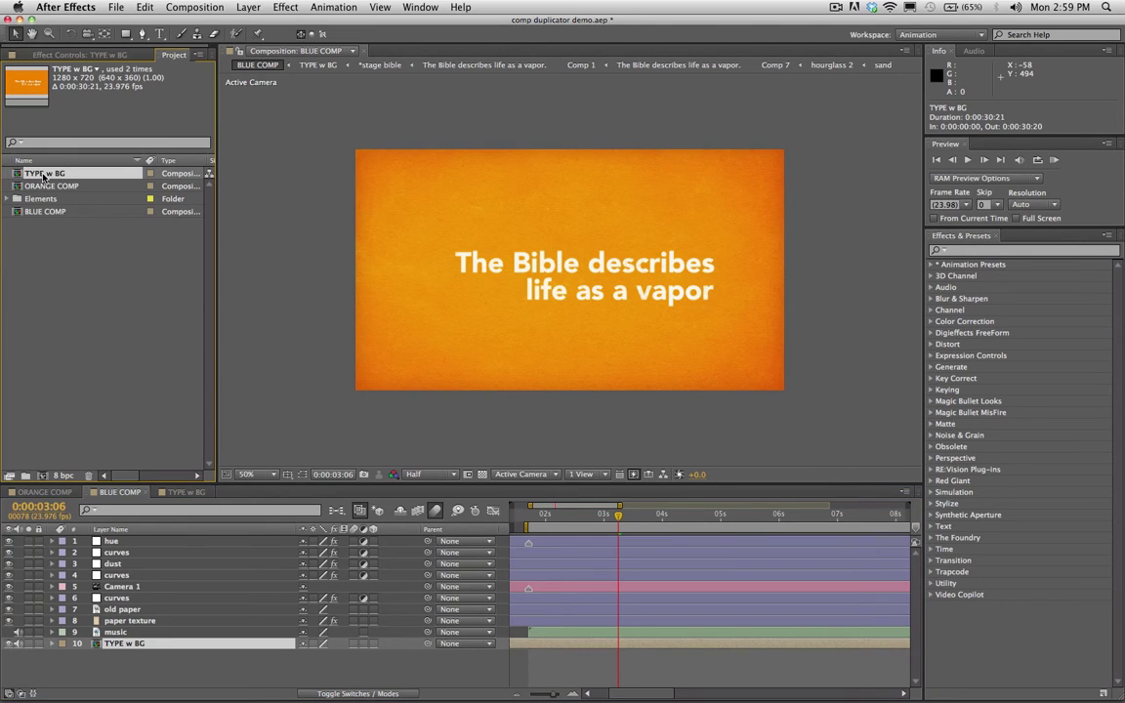
key(super+d)
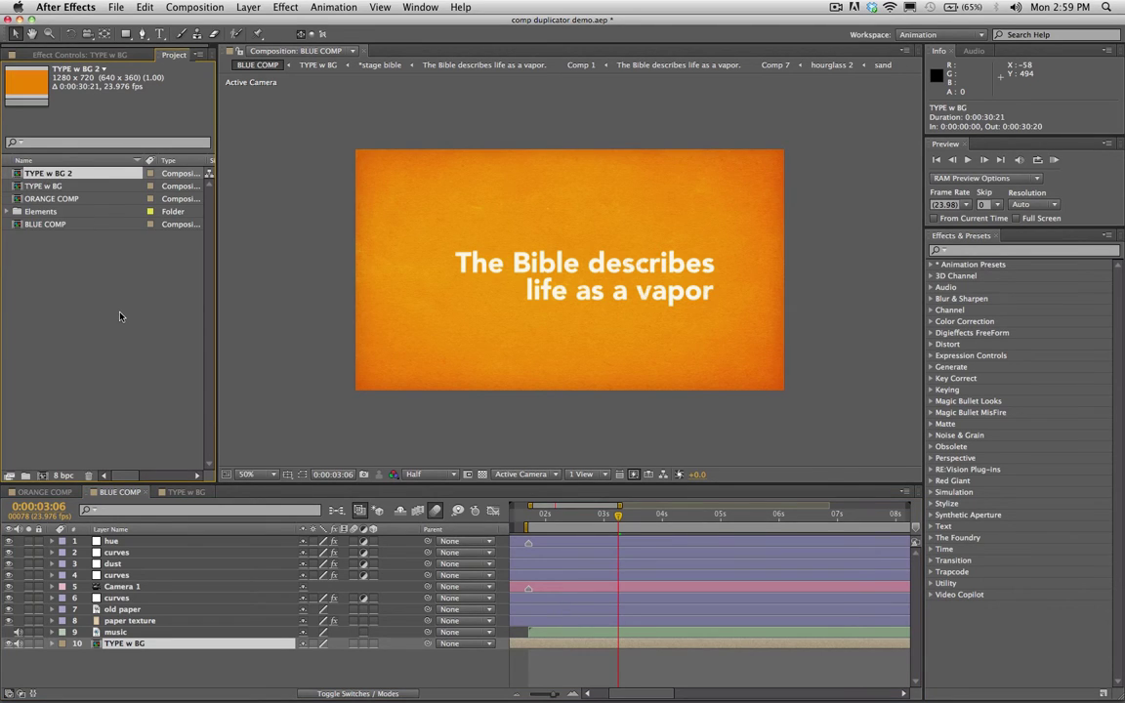
key(super+z)
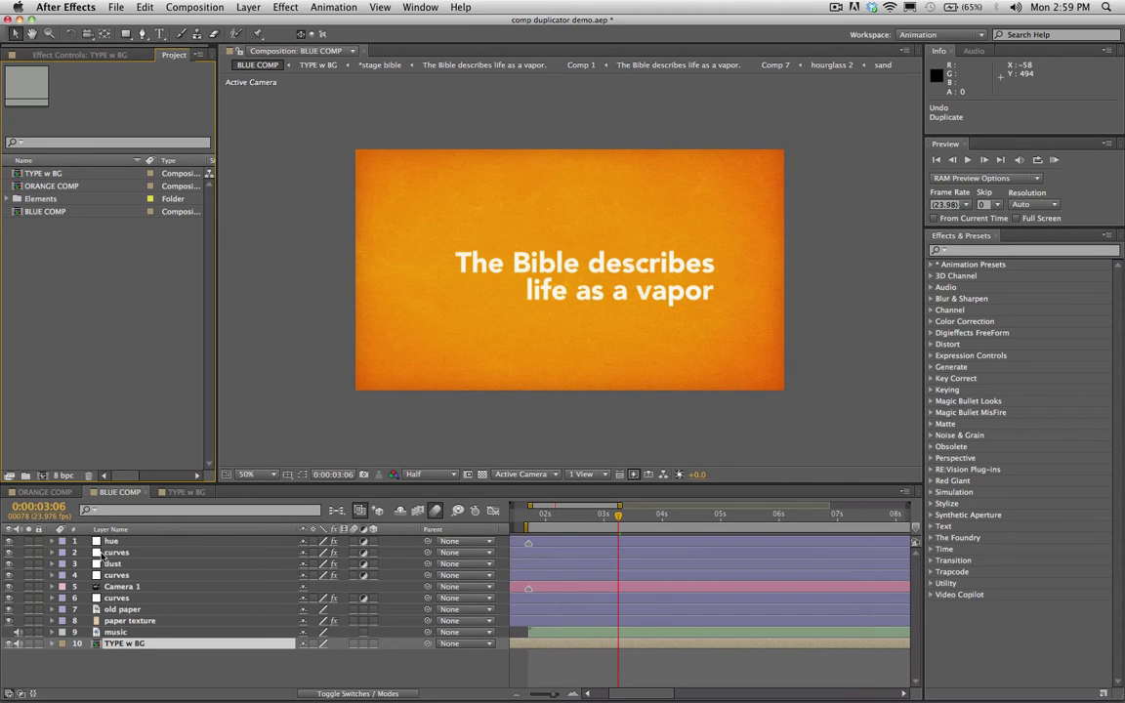
Step: Reveal the TYPE w BG and paper texture layer sources in the Project panel
right_click(118, 647)
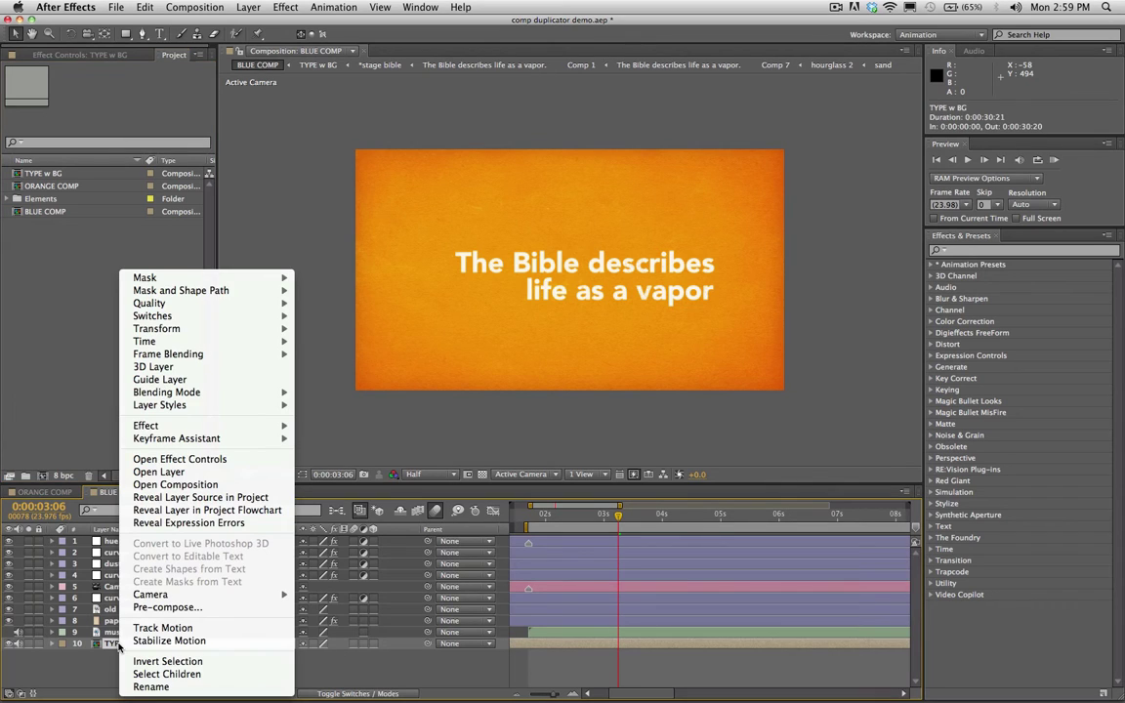
click(181, 497)
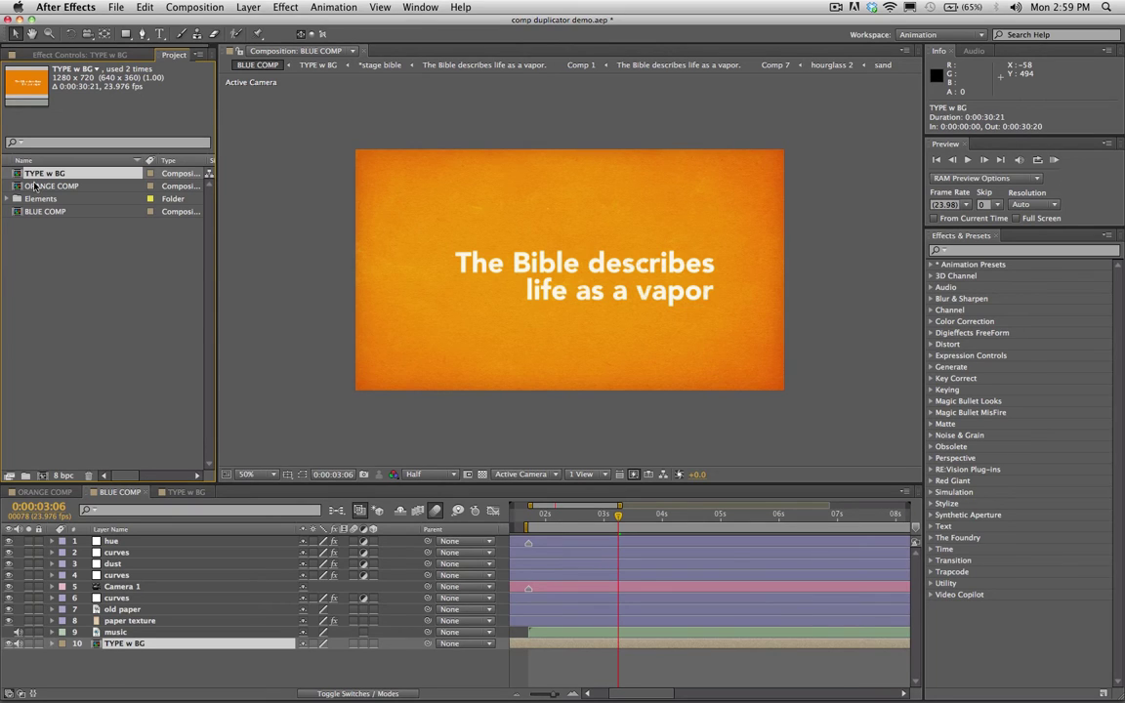
right_click(127, 620)
click(159, 500)
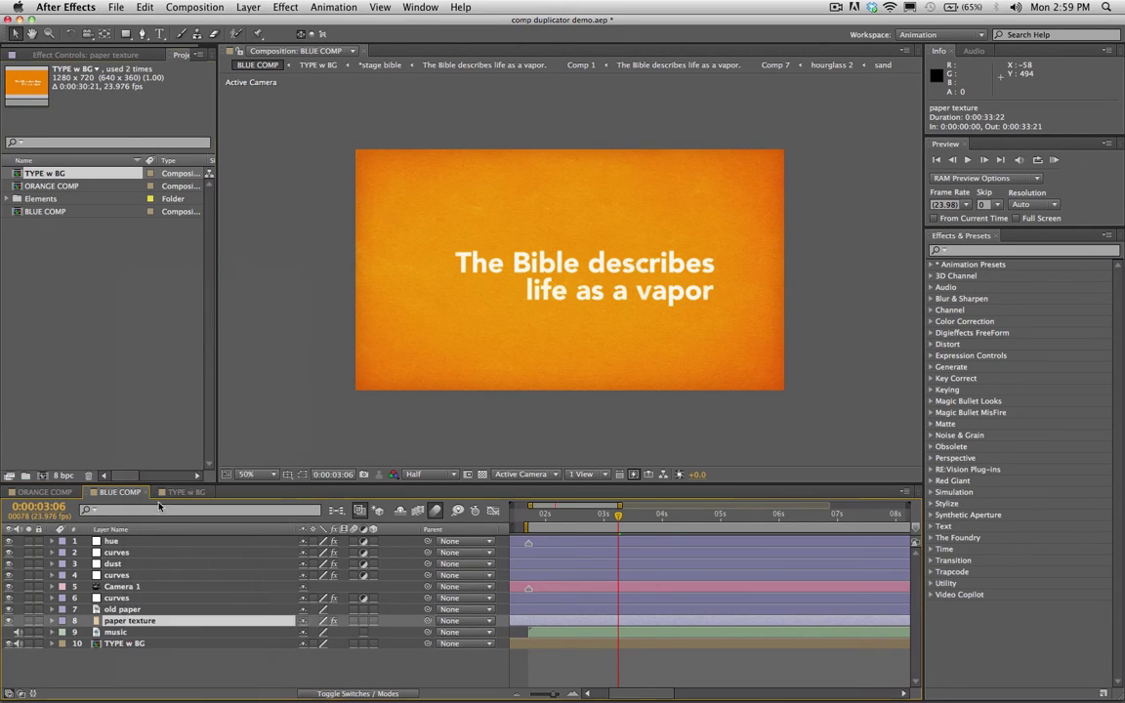
Step: Collapse the Elements folder and reveal the TYPE w BG source comp again
scroll(63, 403, down, 2)
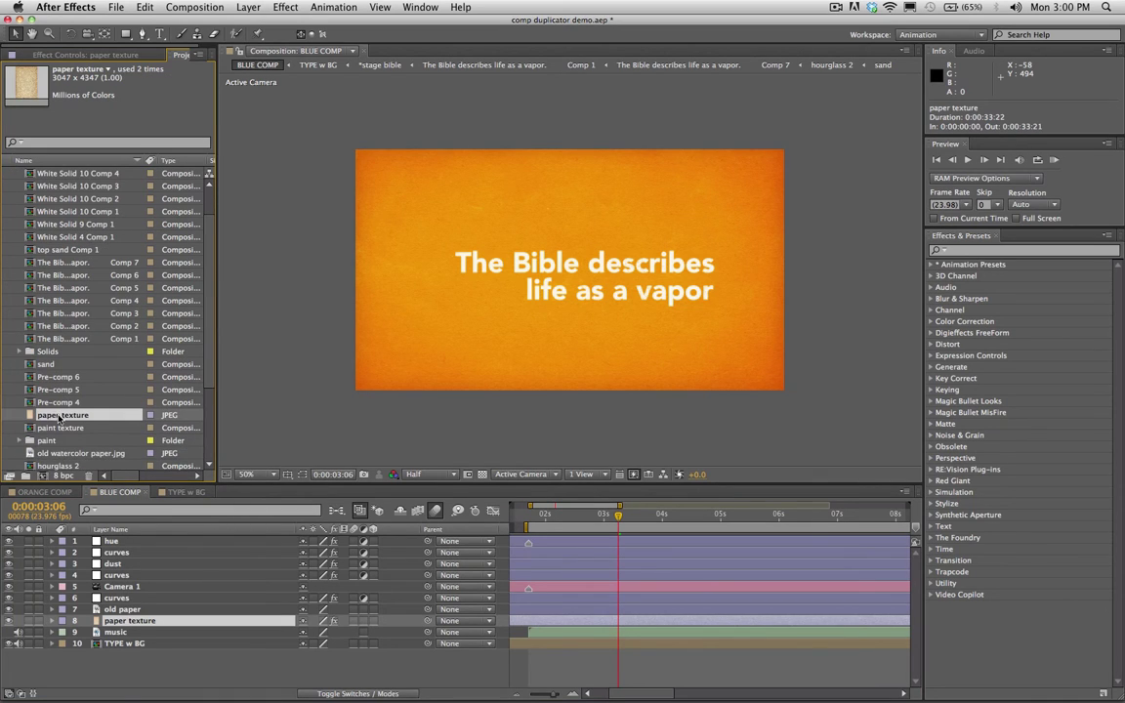
scroll(50, 415, down, 1)
scroll(50, 415, up, 2)
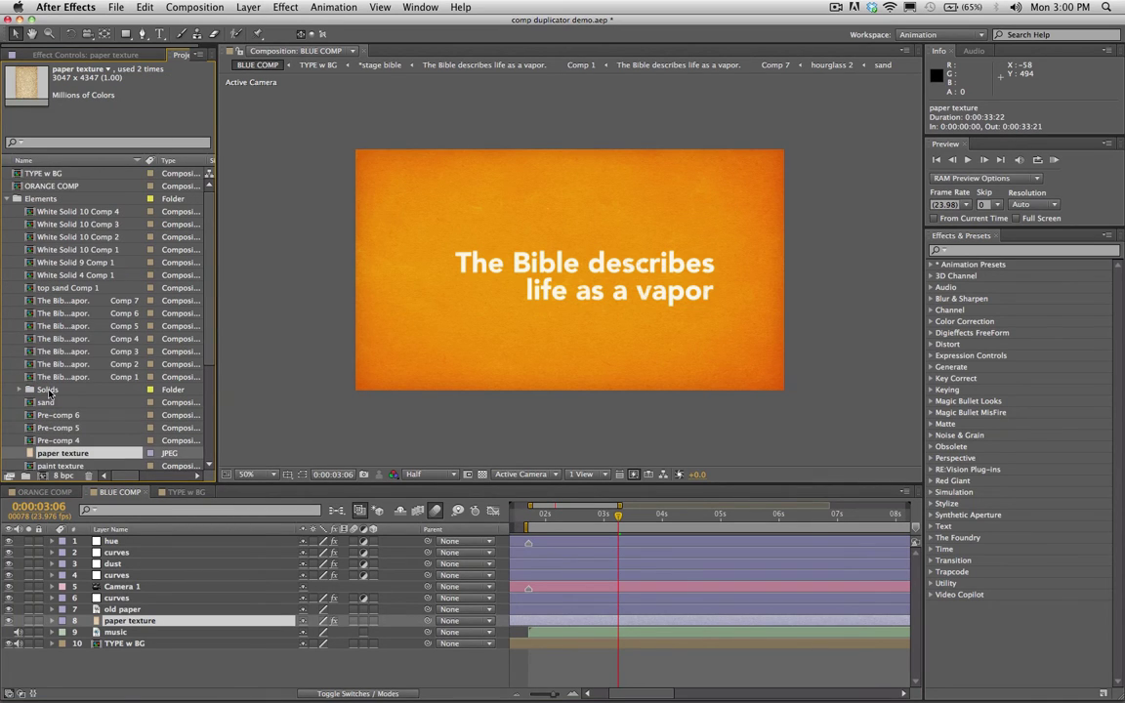
click(10, 199)
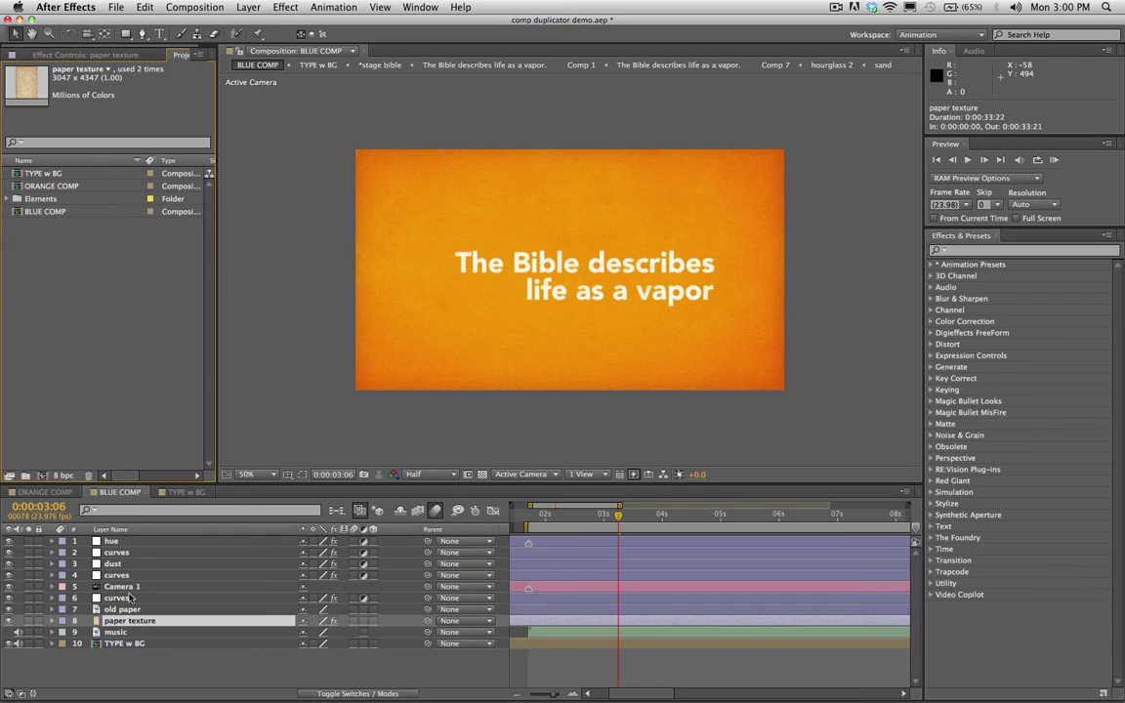
right_click(122, 644)
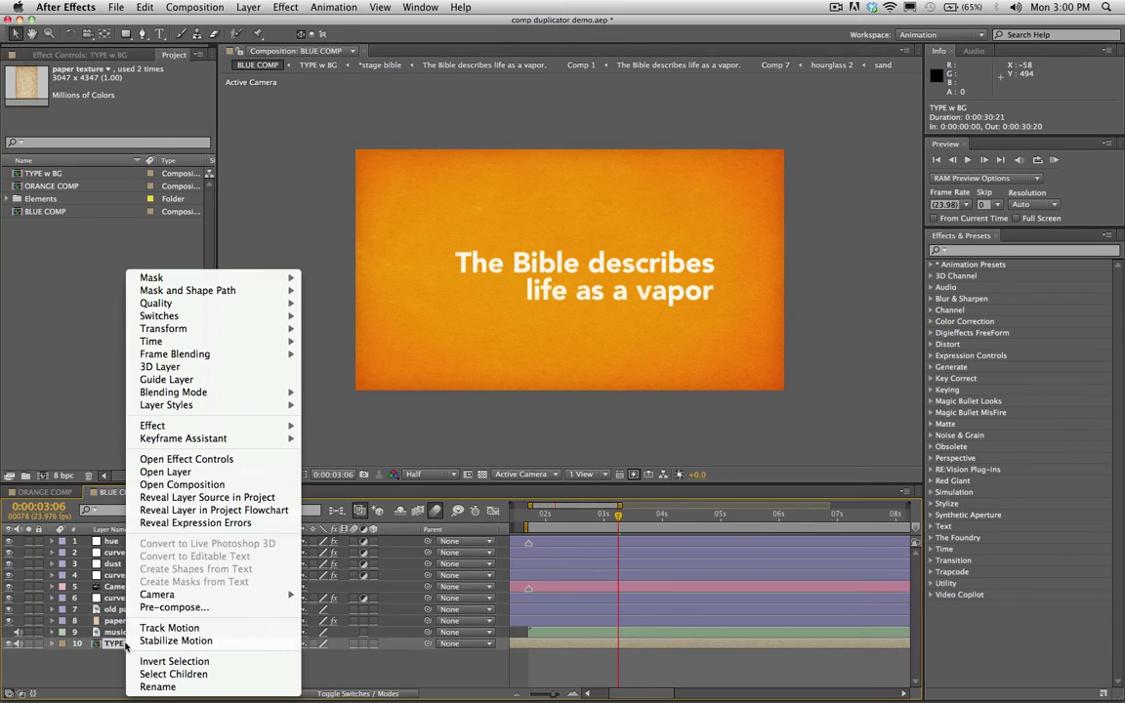
click(207, 497)
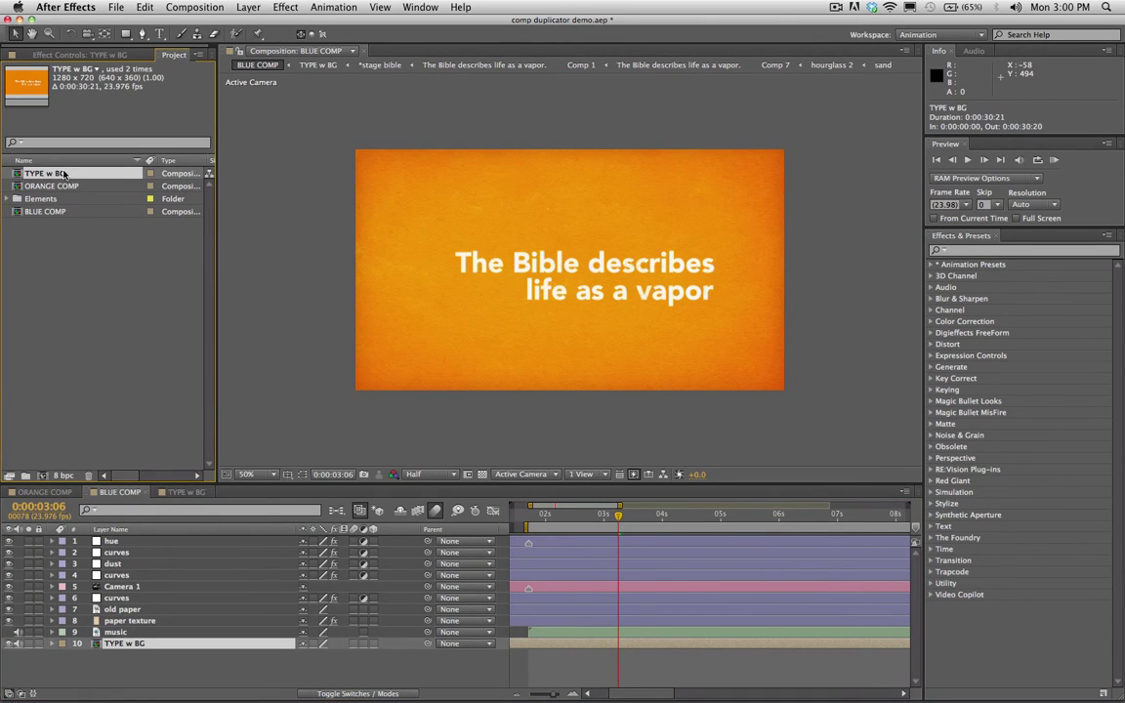
Step: Duplicate TYPE w BG as TYPE w BG 2, swap it in as layer 10's source, and show source names
key(super+d)
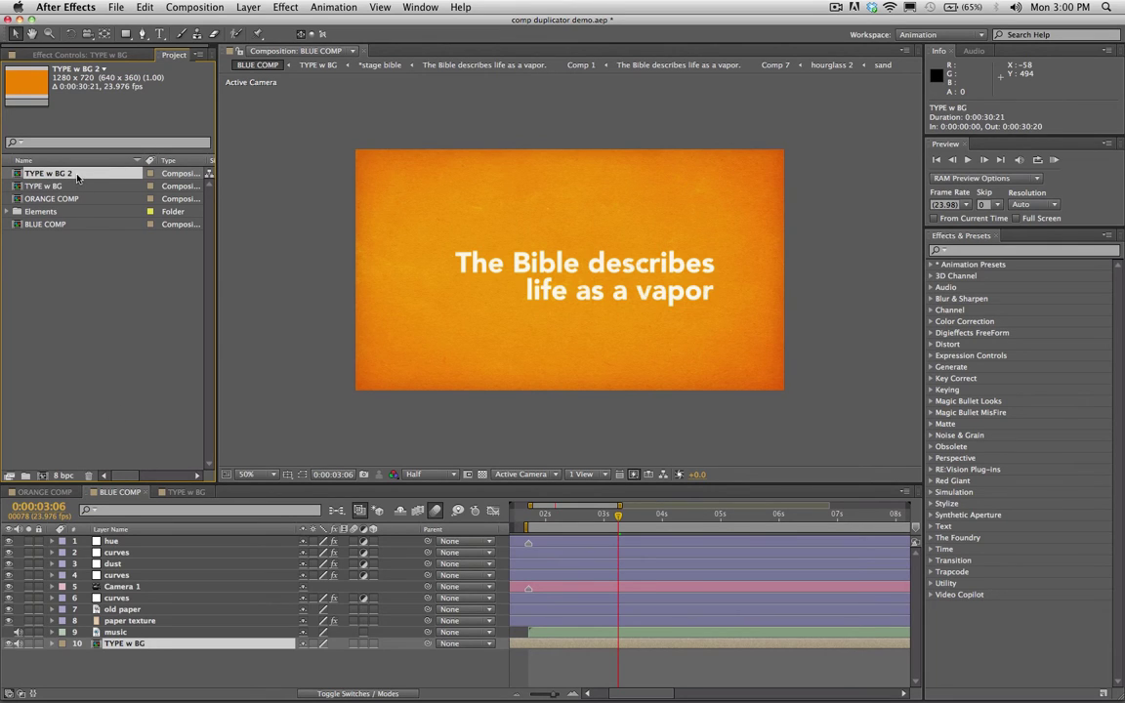
drag(72, 174, 144, 645)
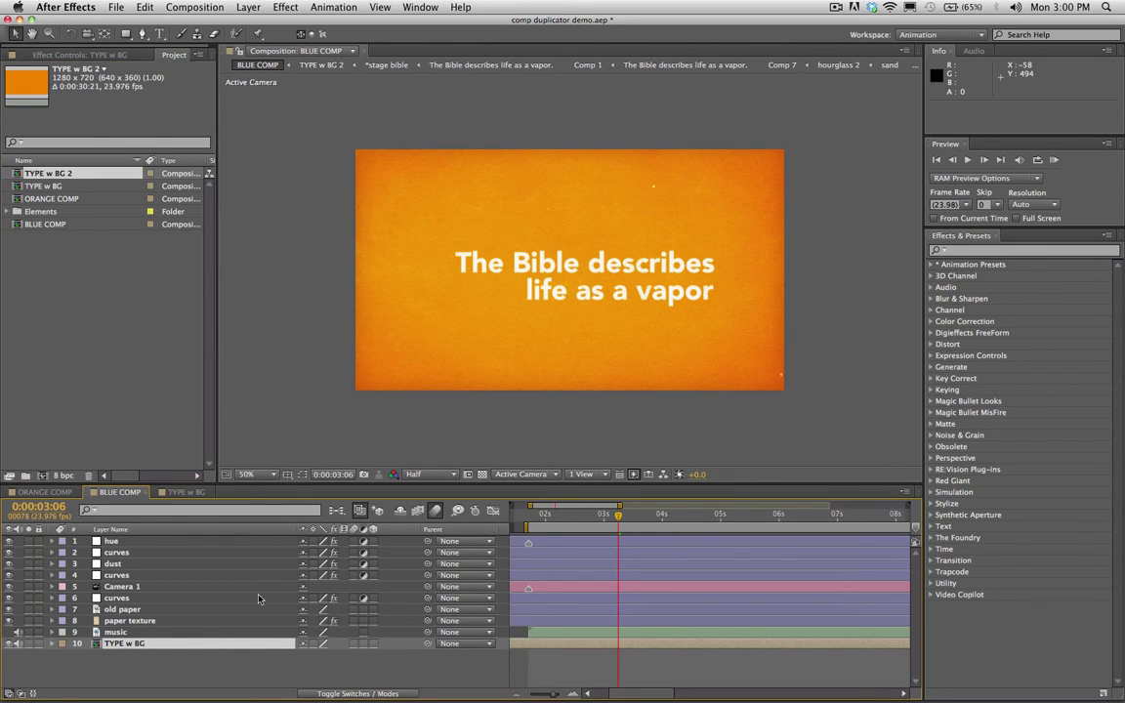
click(112, 530)
click(115, 530)
click(112, 530)
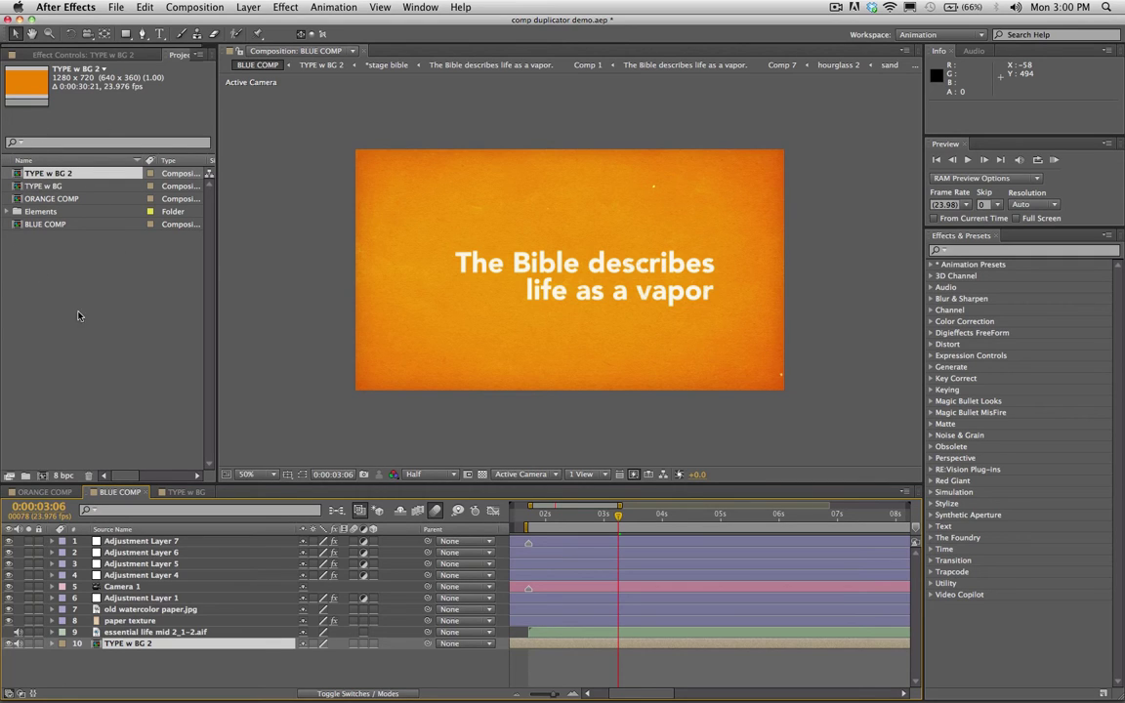
Step: Rename BLUE COMP's TYPE w BG layer to 'sub', then select it by its TYPE w BG 2 source name
click(140, 531)
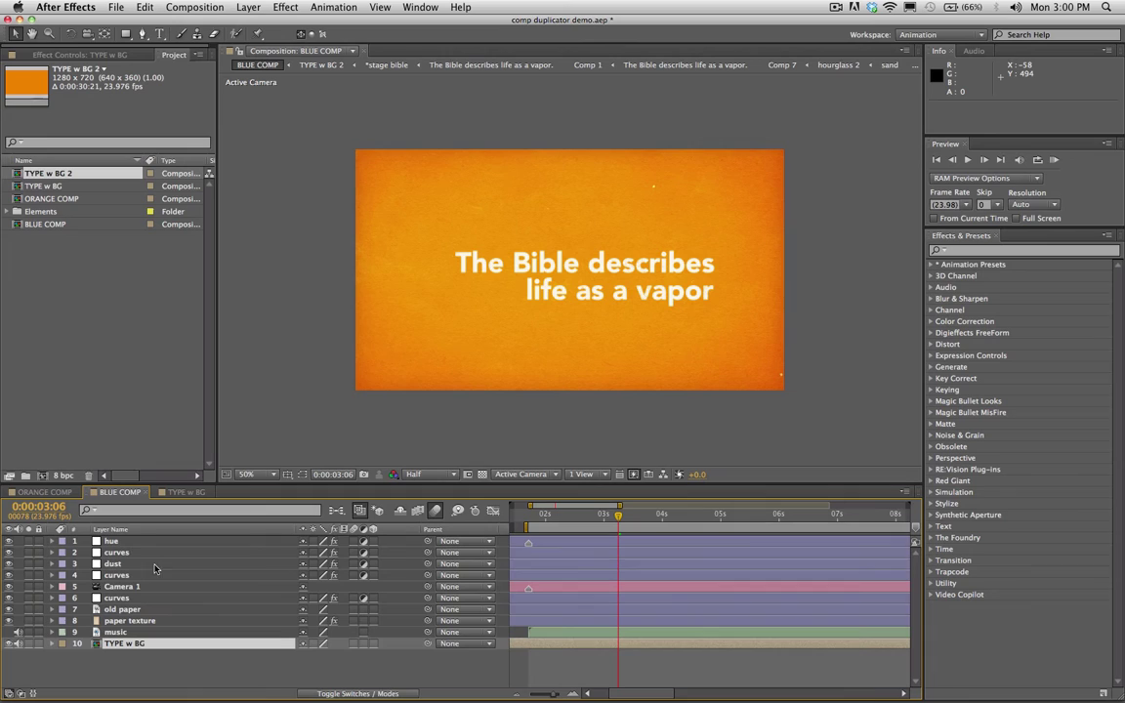
click(143, 645)
key(Return)
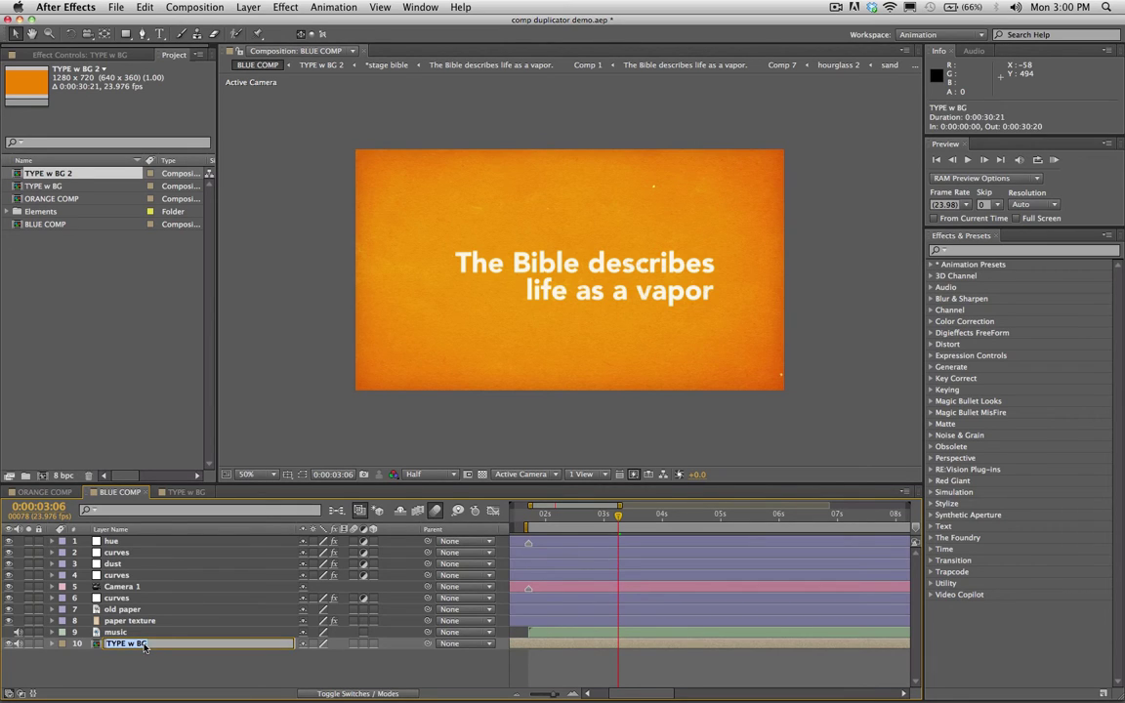
text(subcomp)
key(Return)
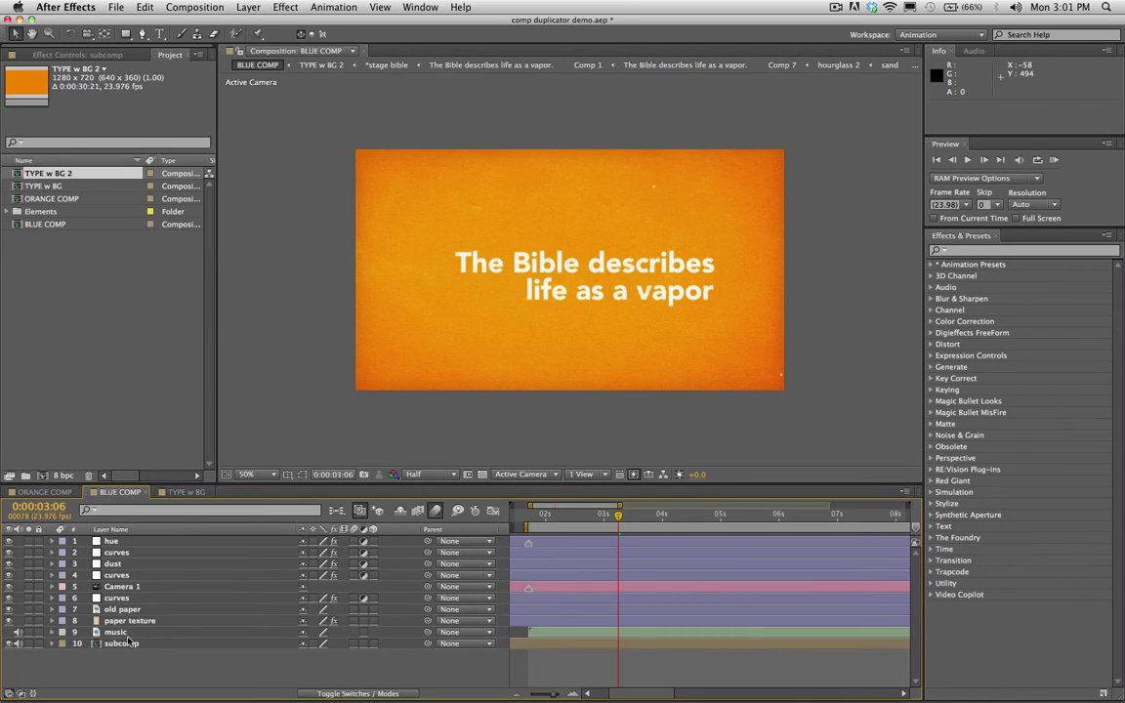
click(114, 530)
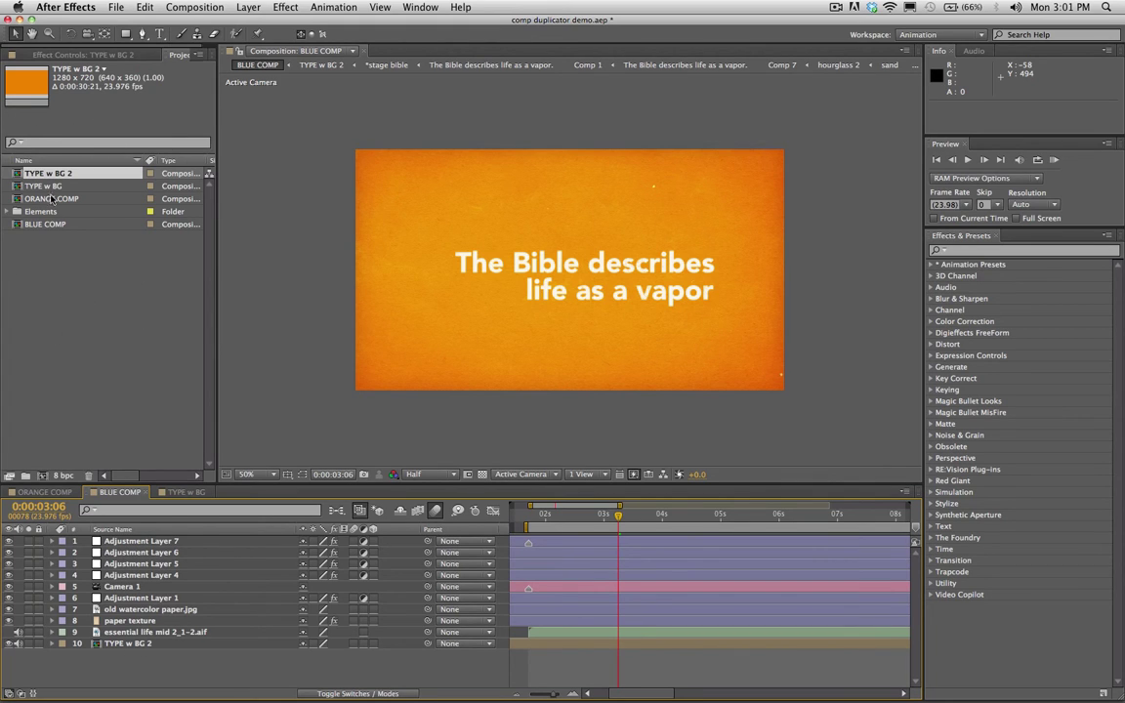
click(127, 646)
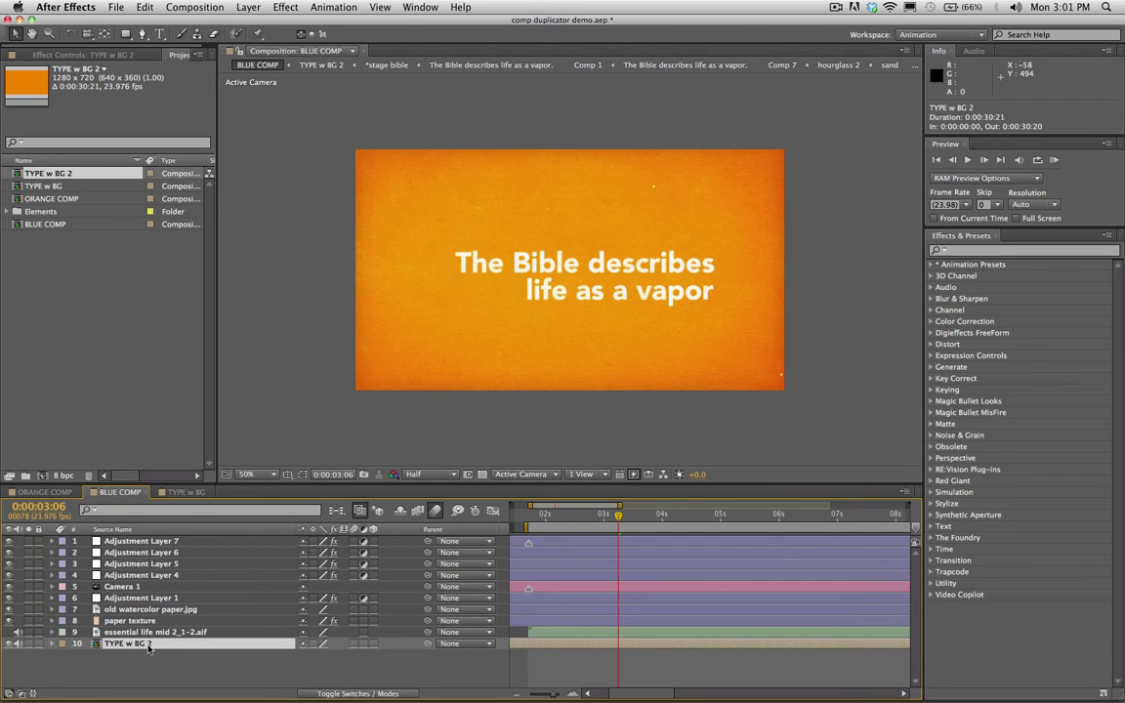
Step: In TYPE w BG 2, switch off Royal Blue Solid 2's Fill effect, then view BLUE COMP
double_click(146, 646)
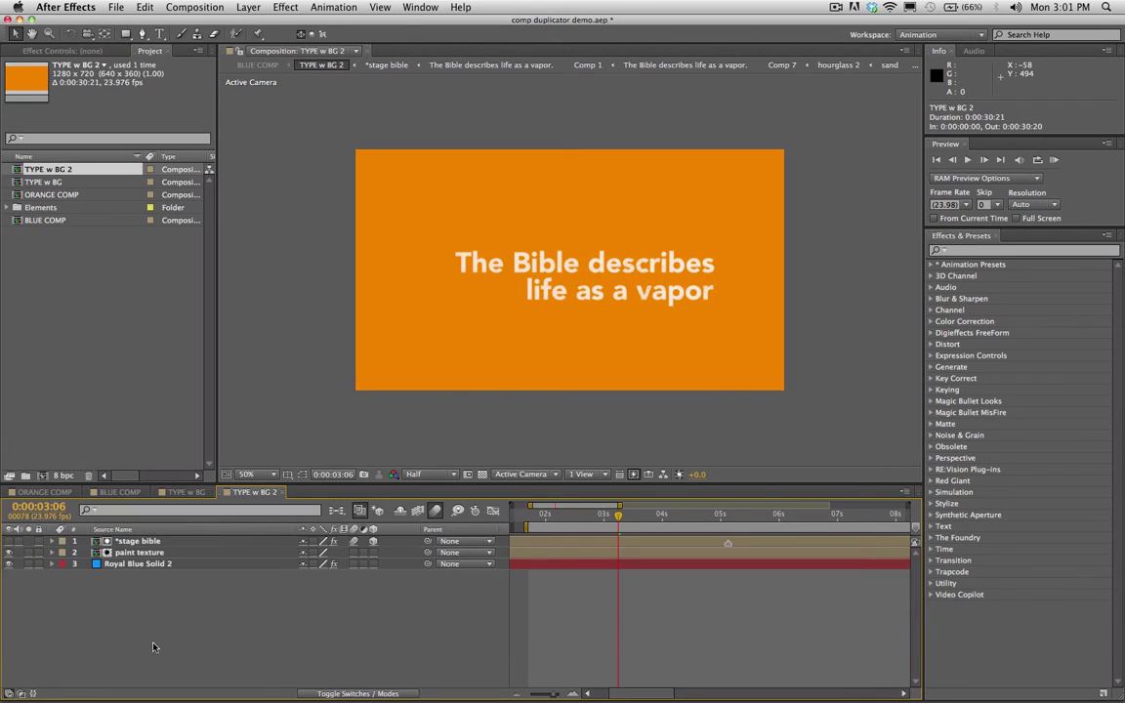
click(135, 564)
click(86, 51)
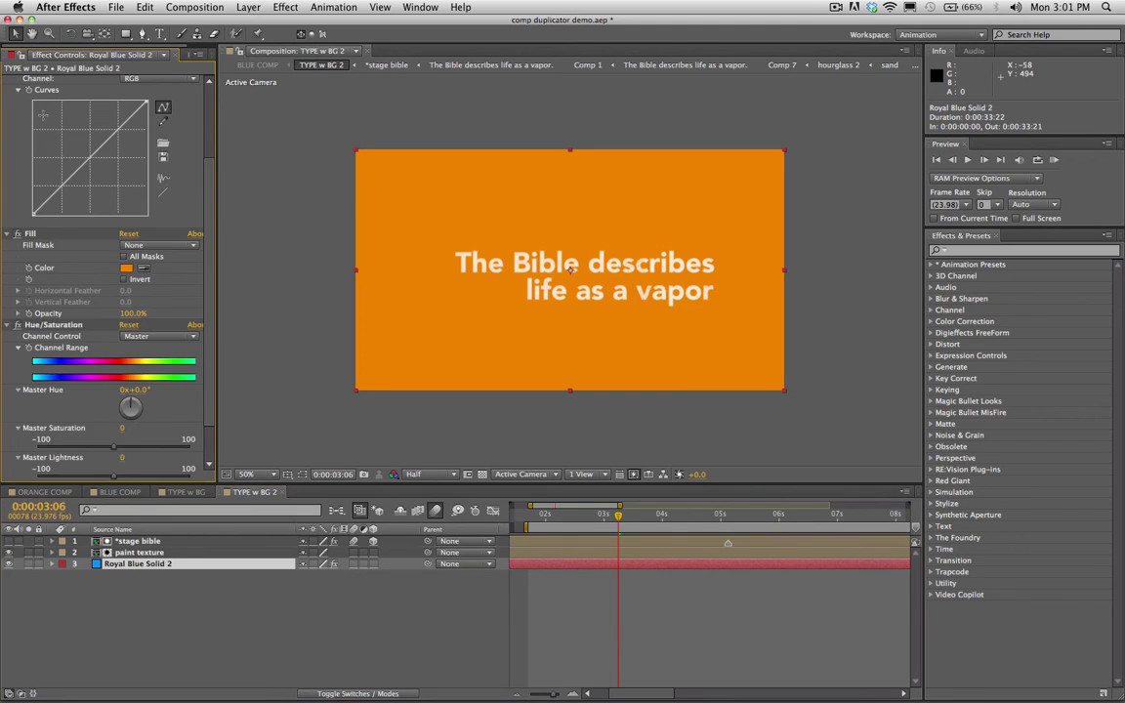
scroll(10, 97, up, 3)
click(6, 81)
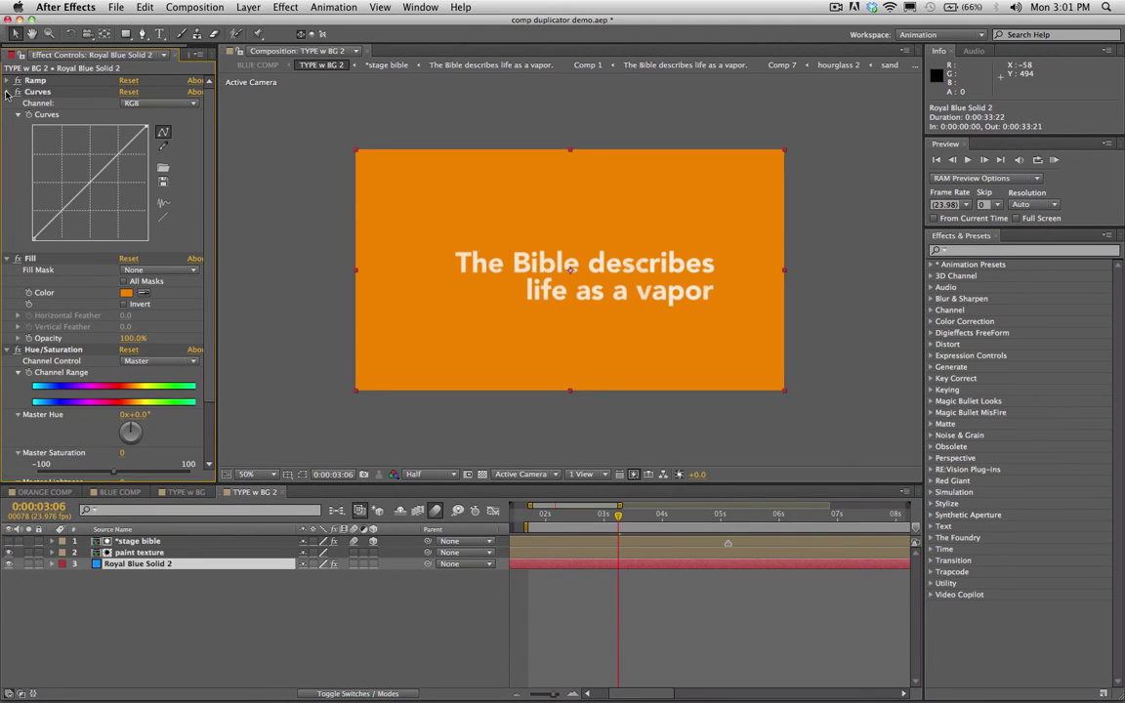
click(6, 92)
click(7, 102)
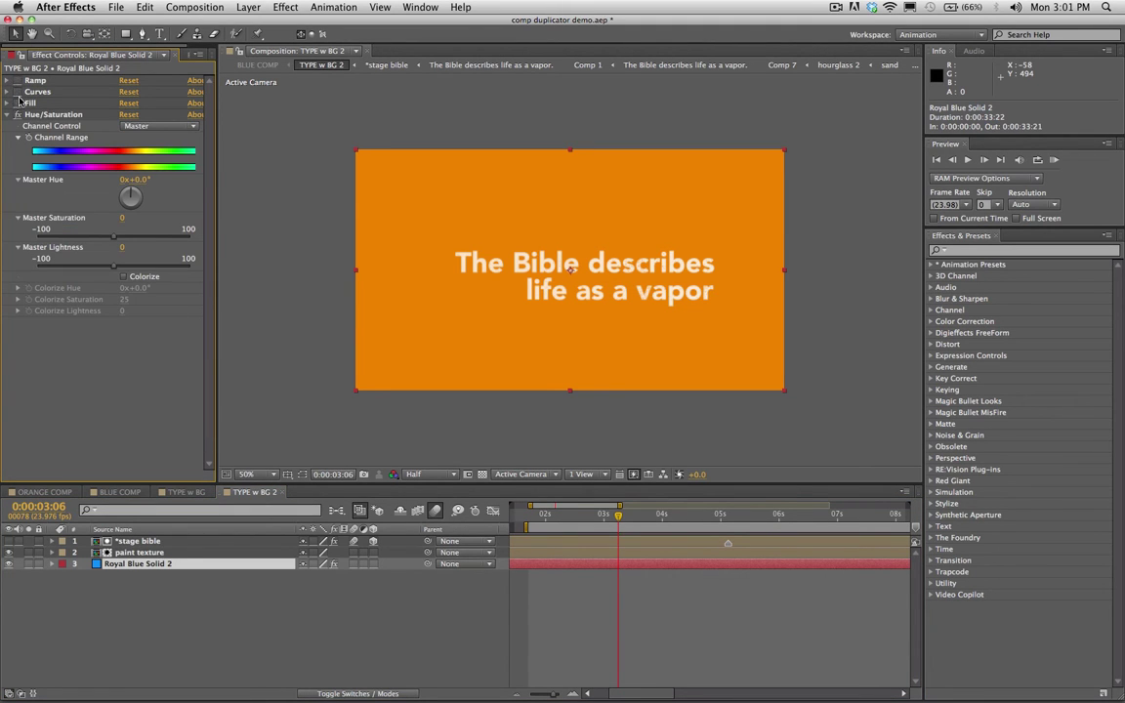
click(18, 102)
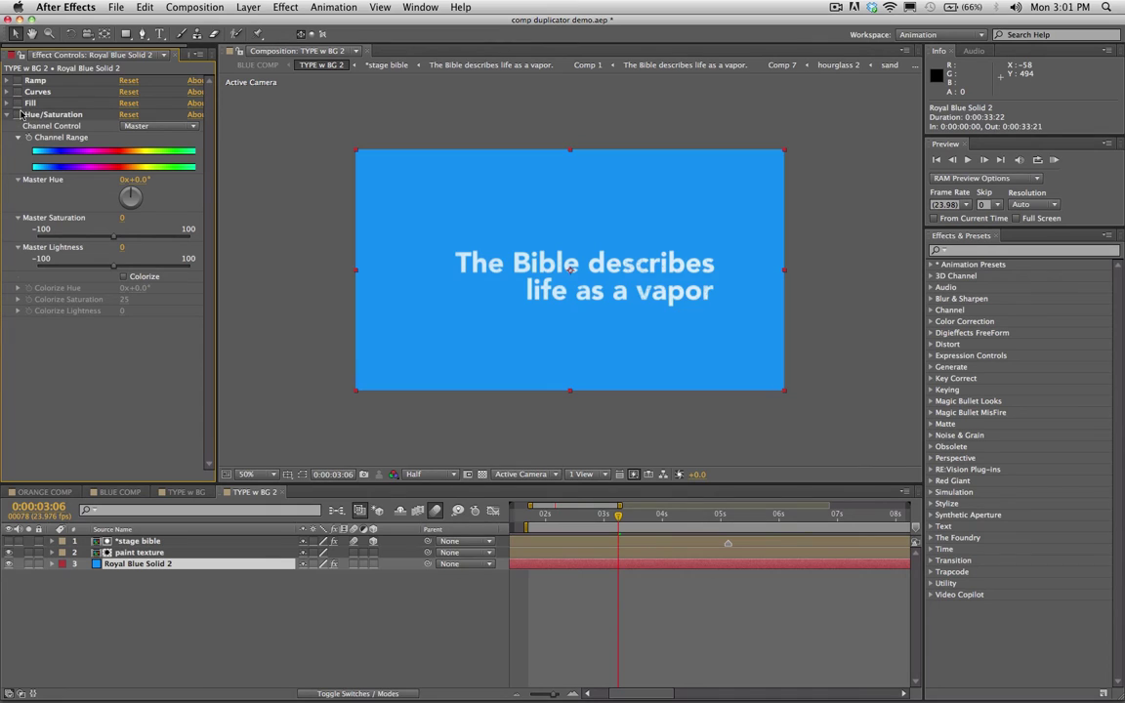
click(118, 492)
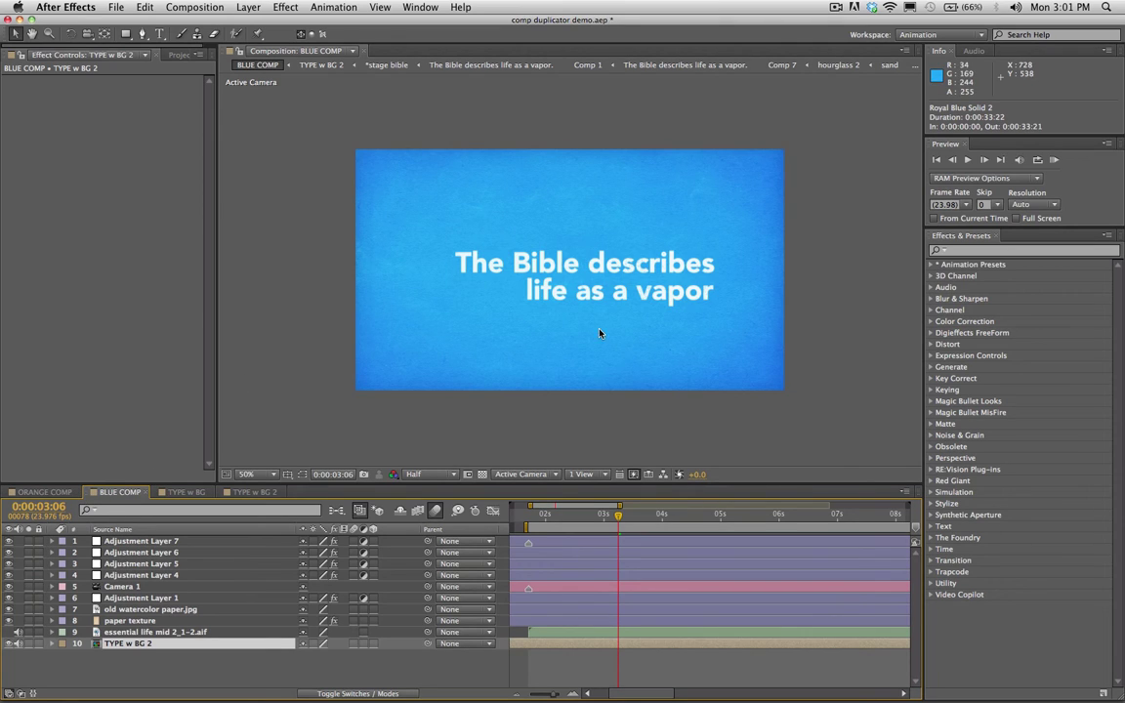
Step: Switch to ORANGE COMP, compare TYPE w BG and TYPE w BG 2, then select its TYPE w BG layer
click(51, 492)
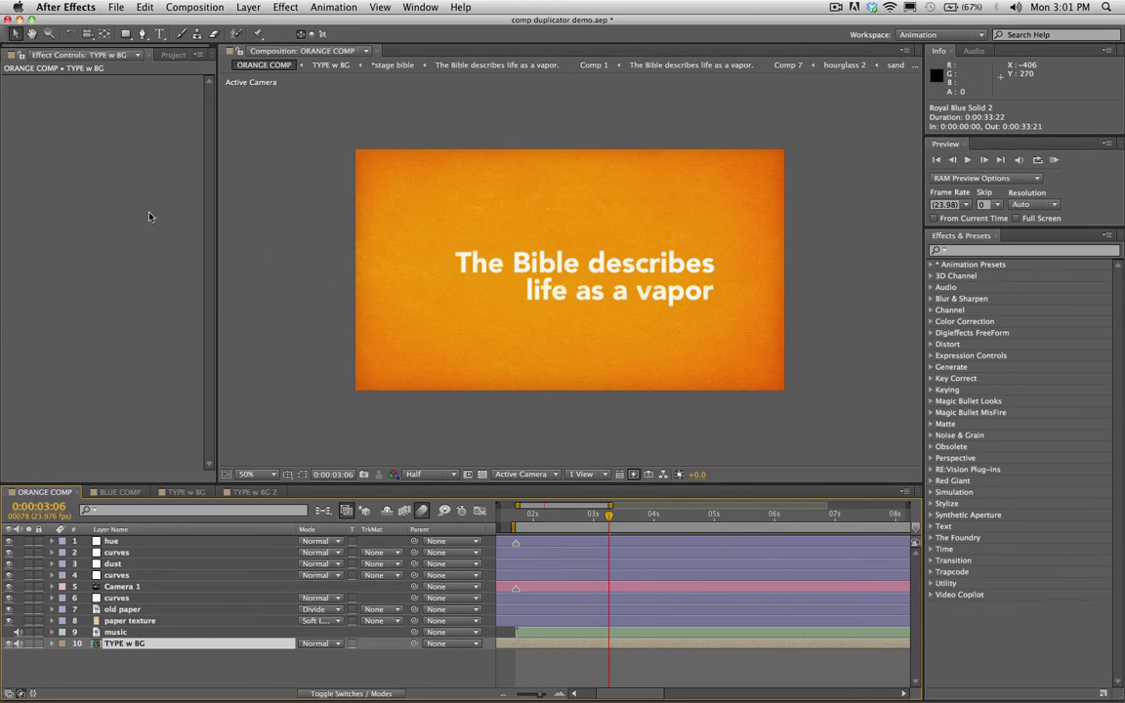
click(173, 55)
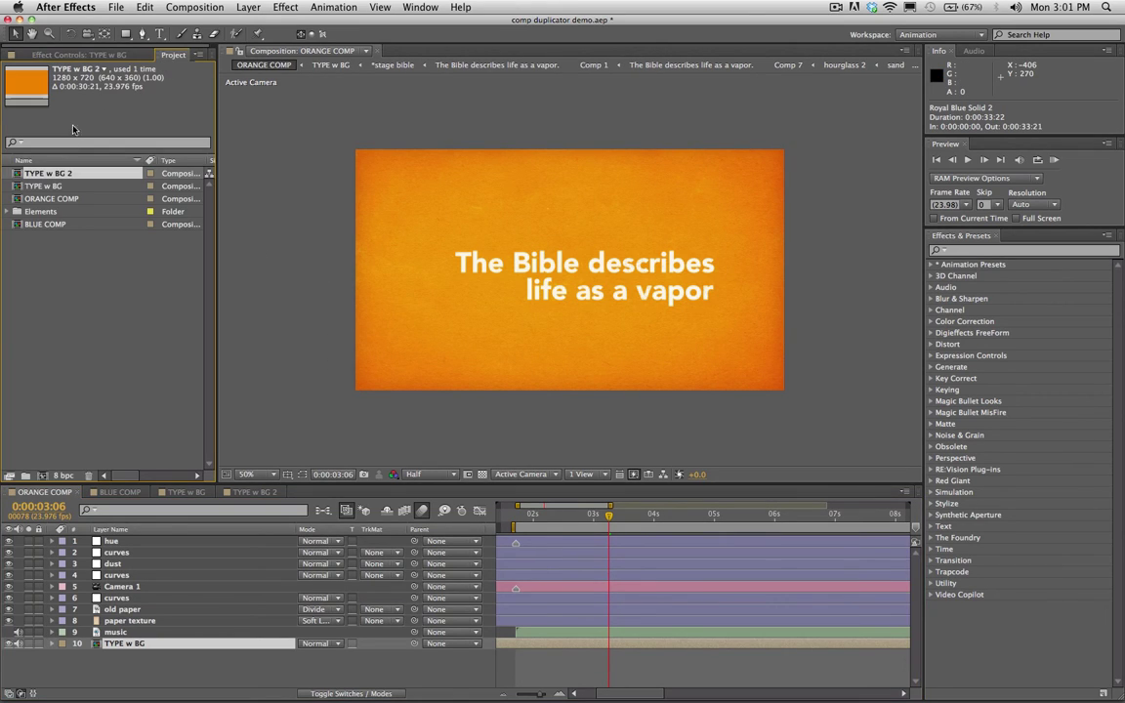
click(42, 200)
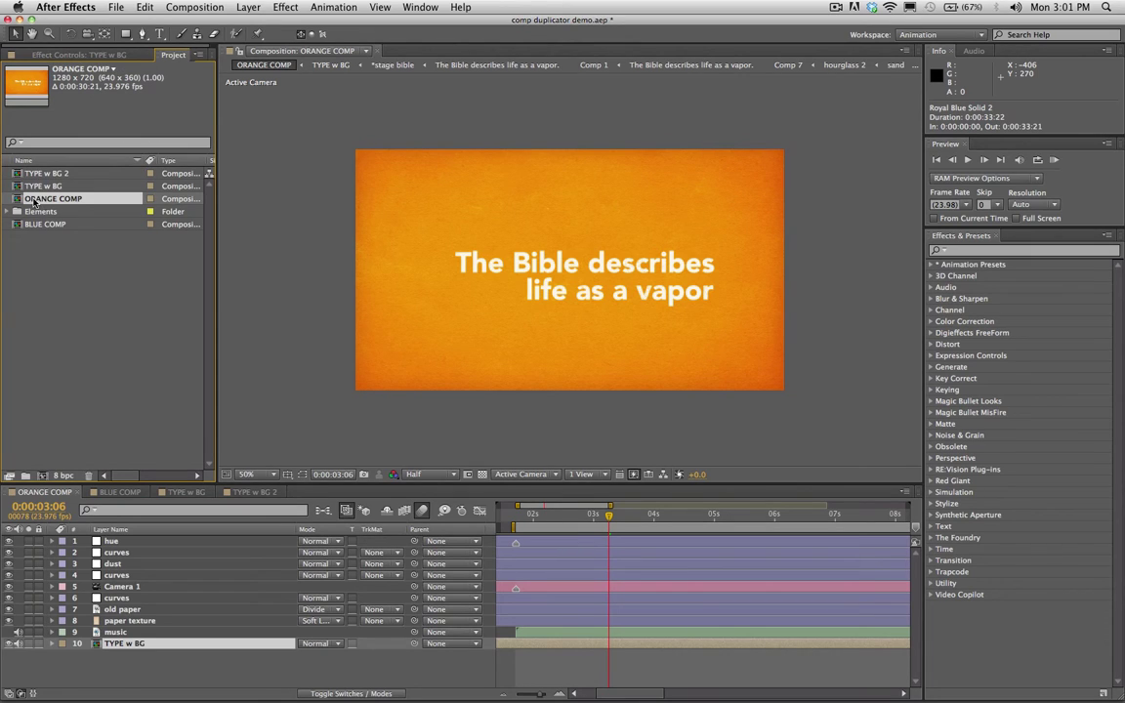
click(41, 184)
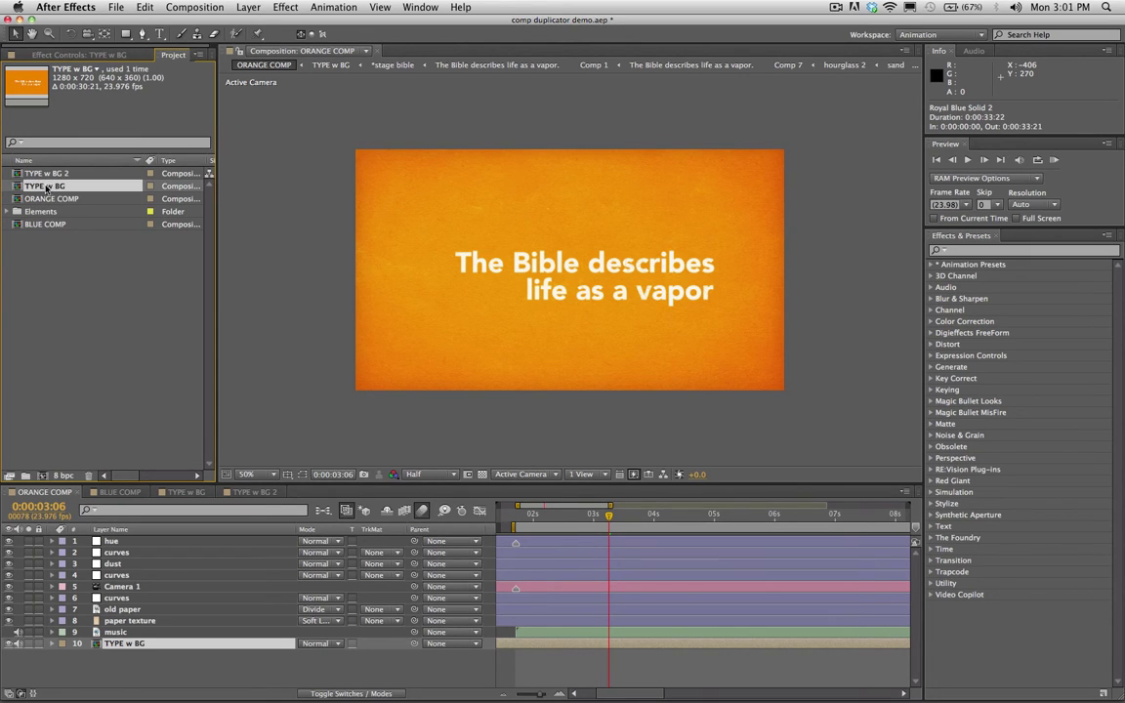
click(44, 174)
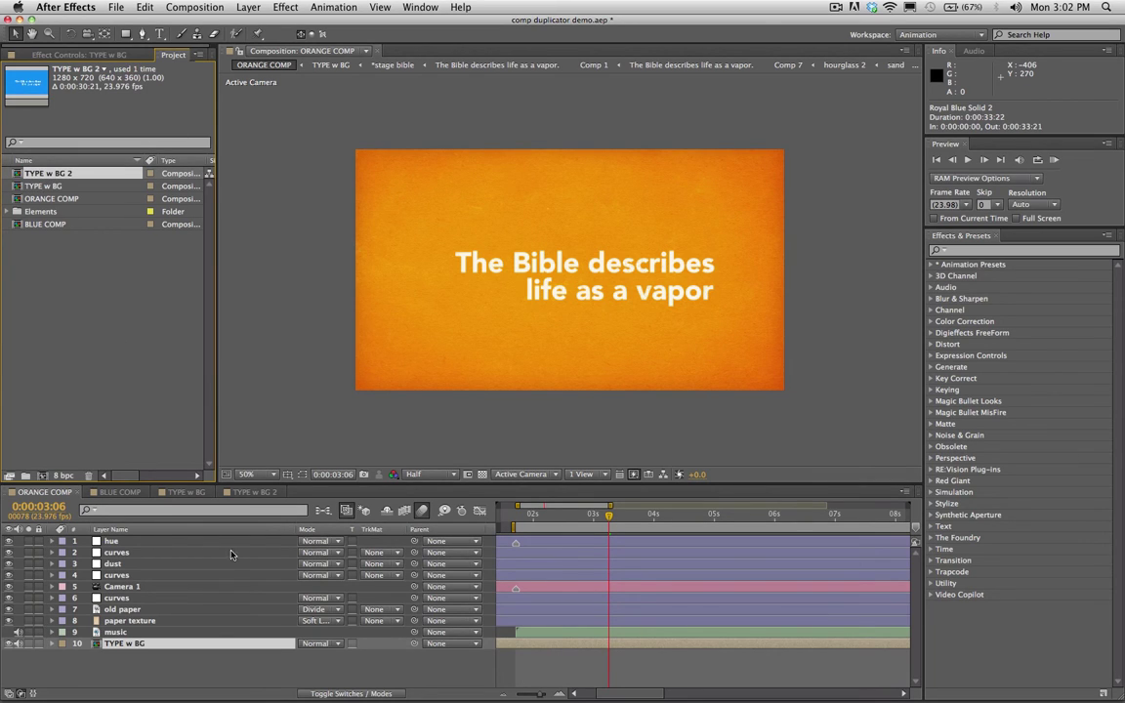
click(153, 670)
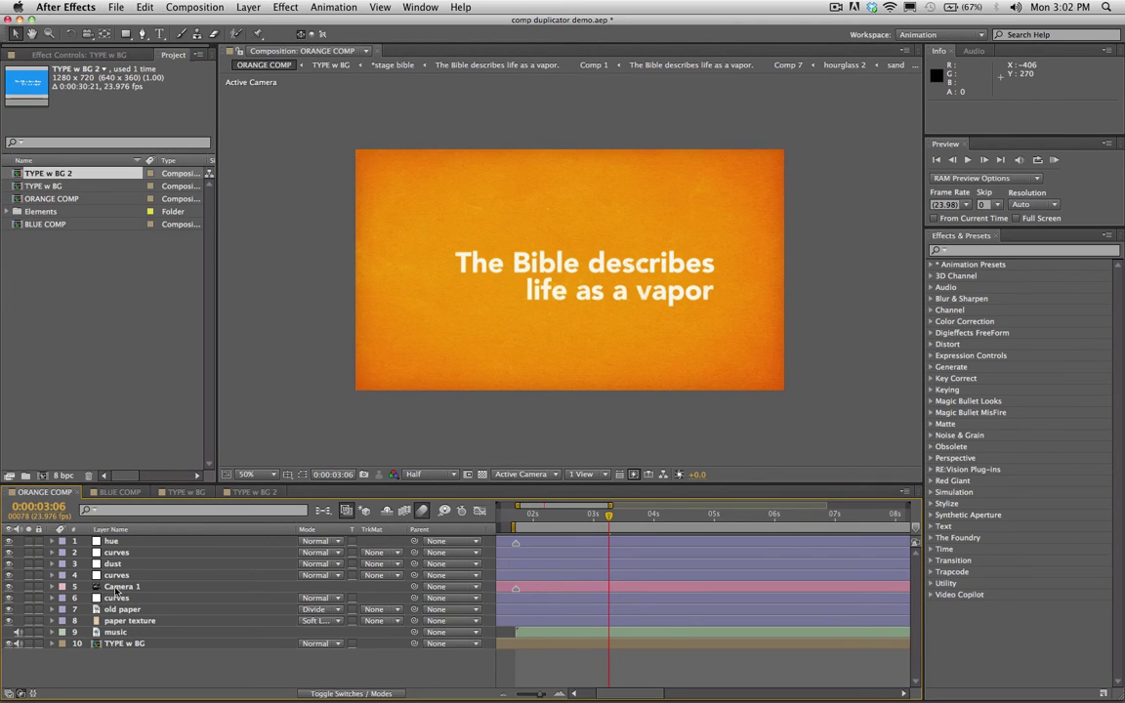
click(157, 642)
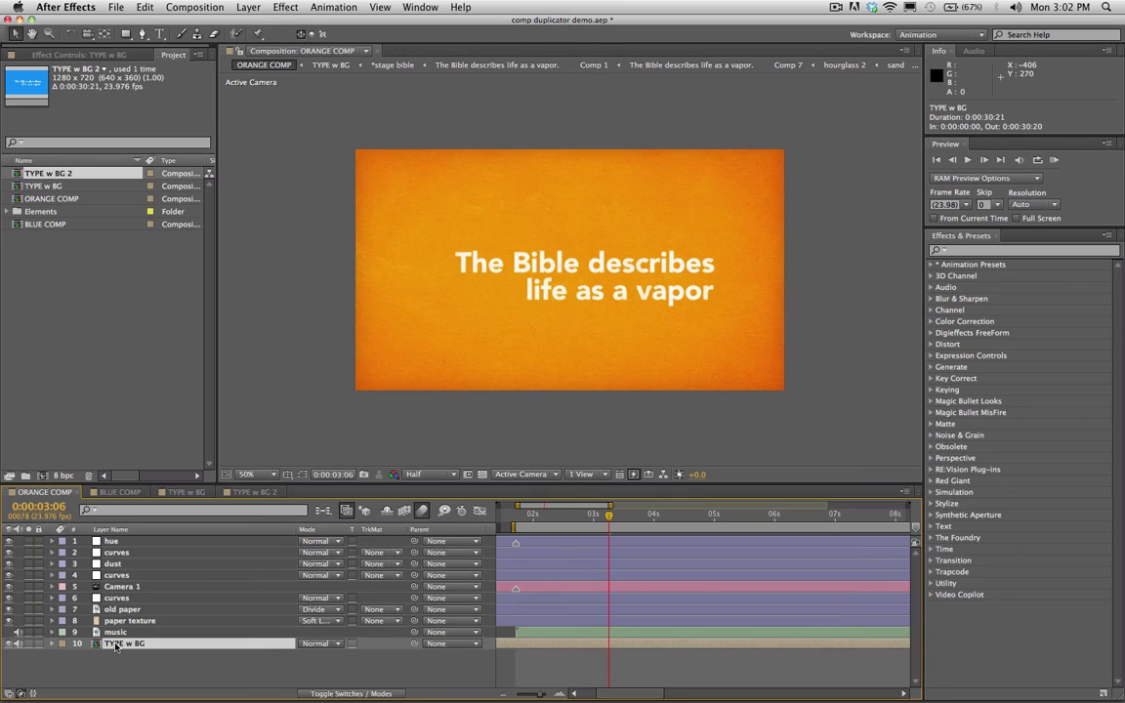
double_click(115, 644)
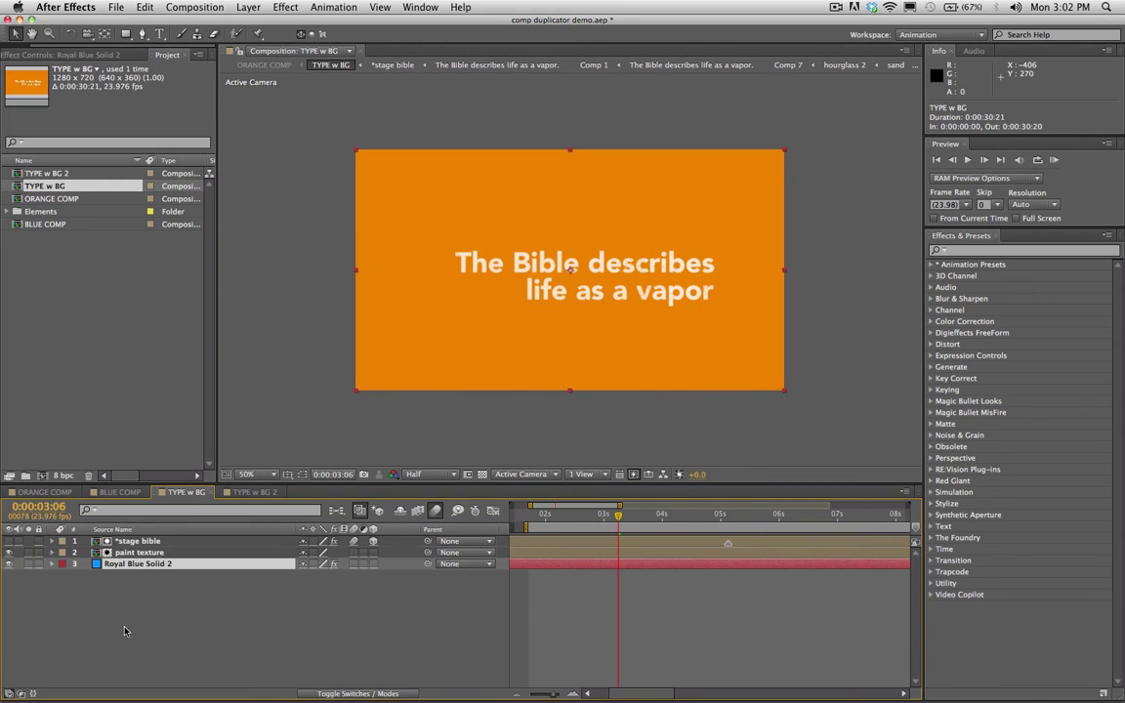
click(135, 542)
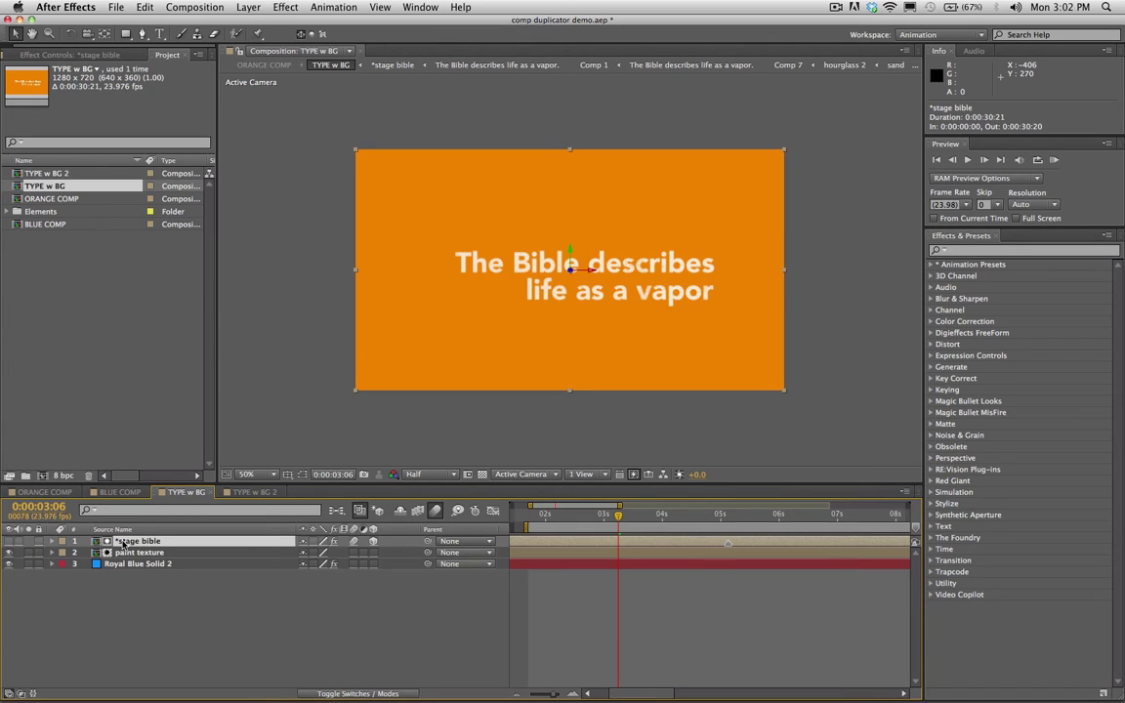
double_click(123, 543)
click(116, 552)
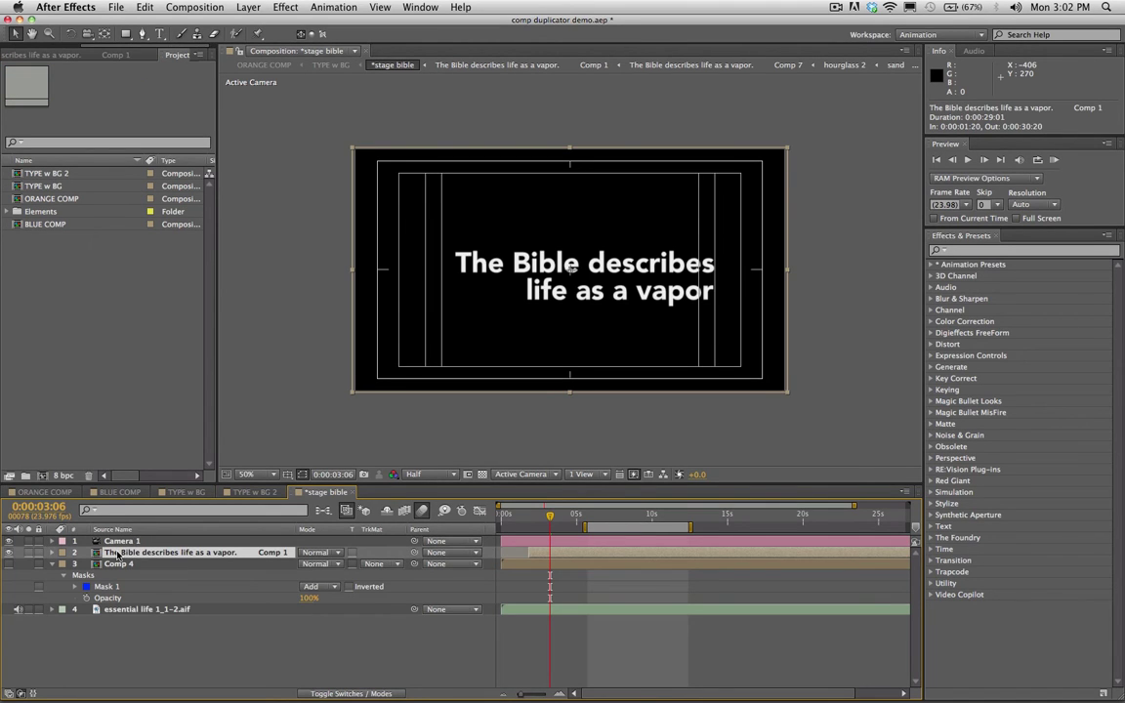
double_click(117, 552)
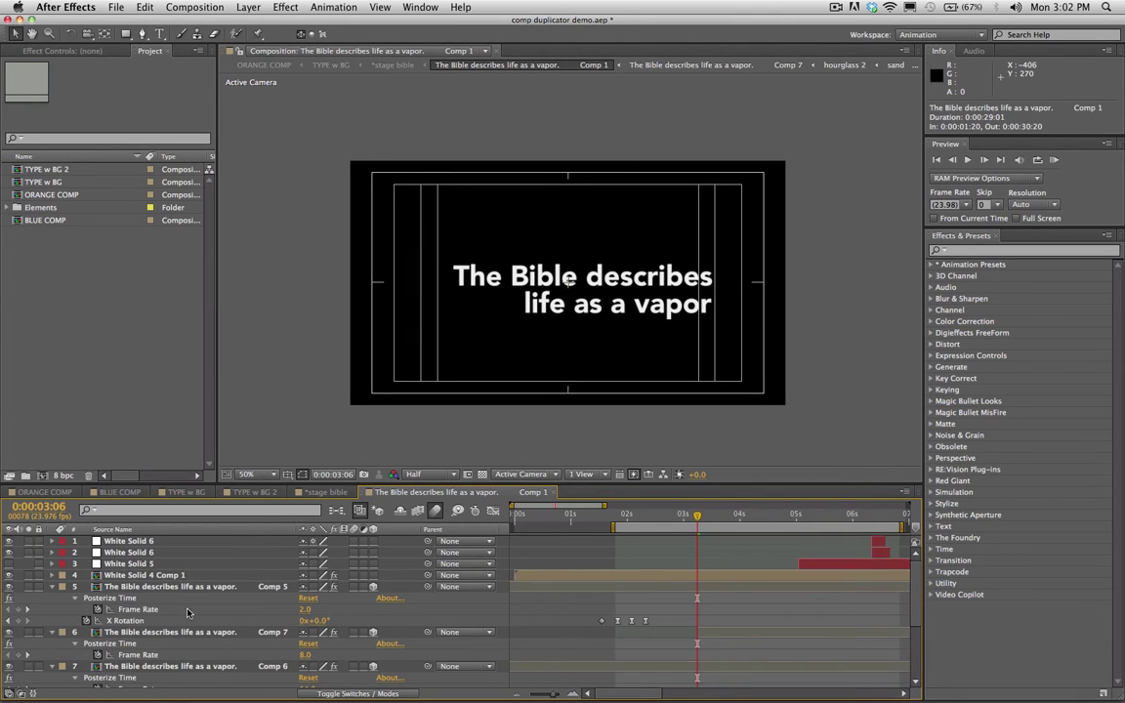
scroll(154, 551, down, 5)
click(122, 654)
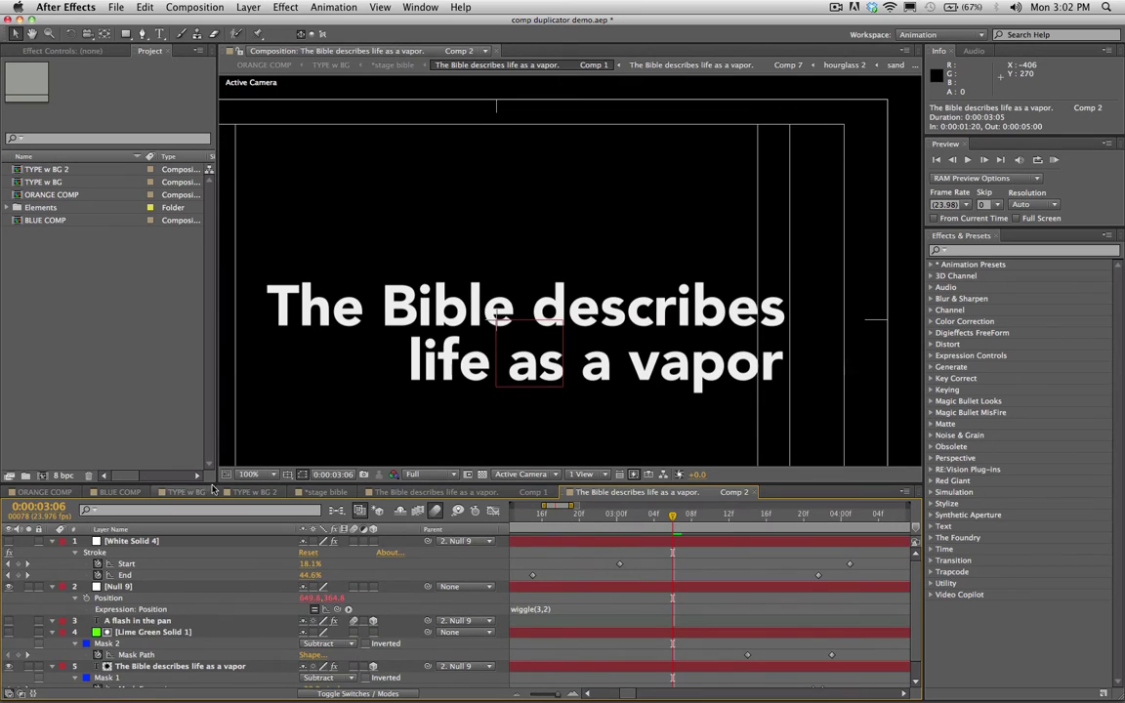
click(127, 541)
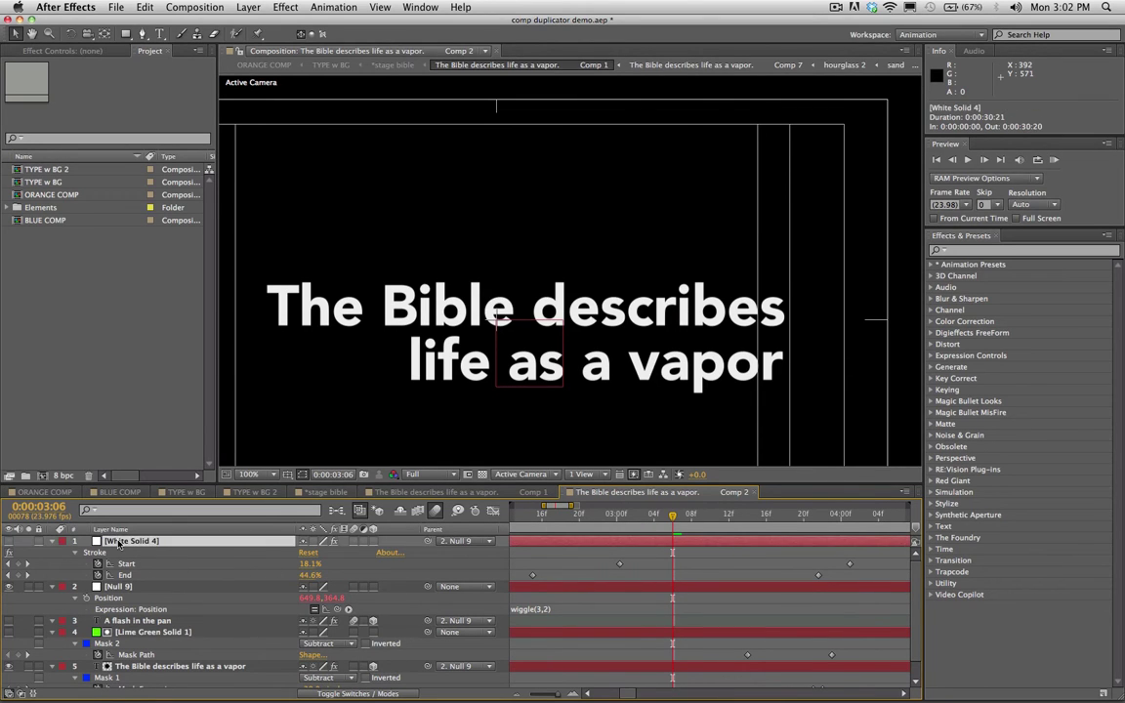
scroll(109, 527, down, 1)
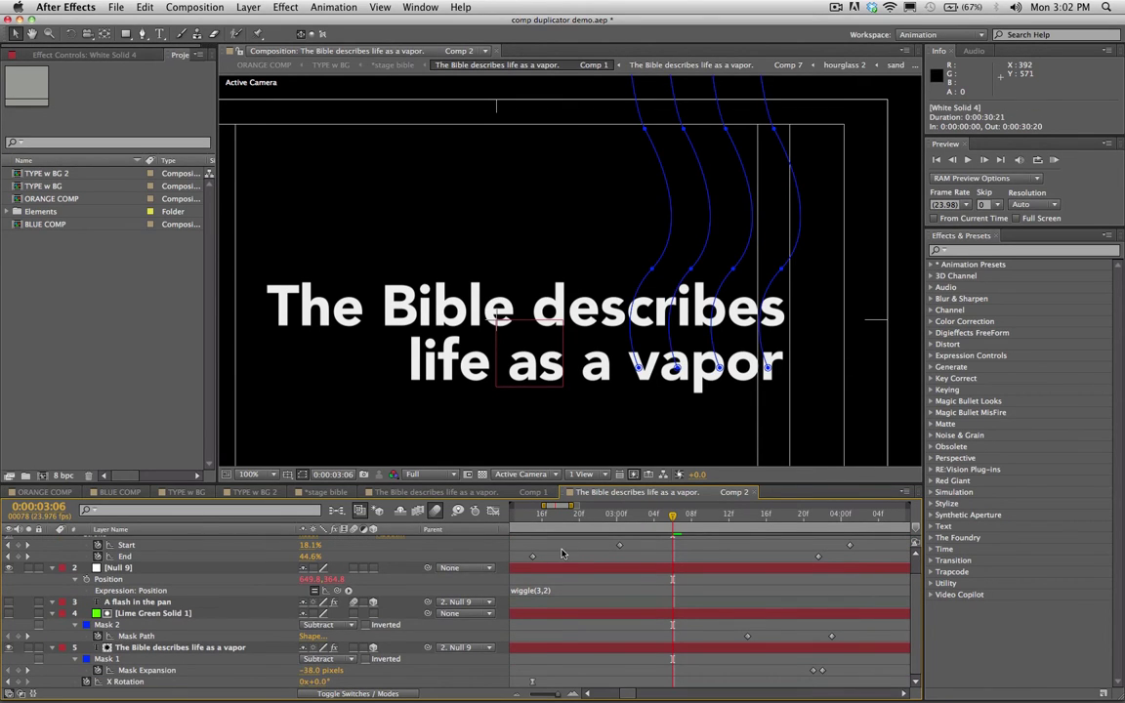
key(F2)
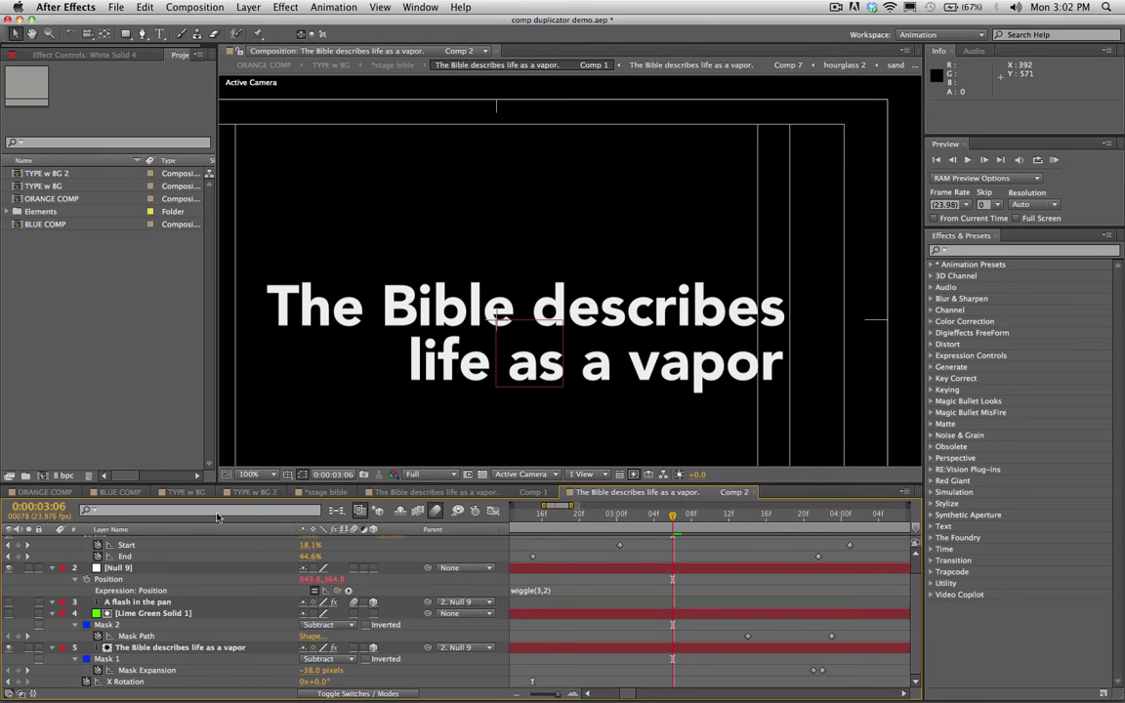
scroll(122, 595, up, 1)
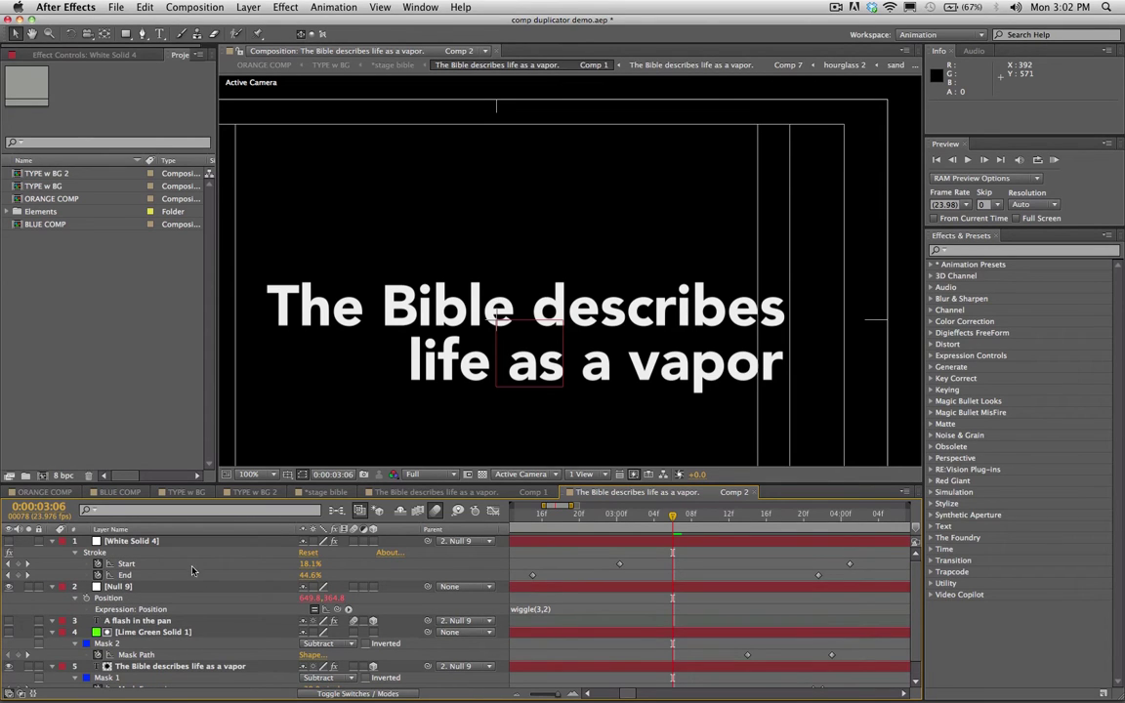
scroll(102, 590, down, 1)
scroll(102, 592, up, 1)
click(110, 586)
click(51, 587)
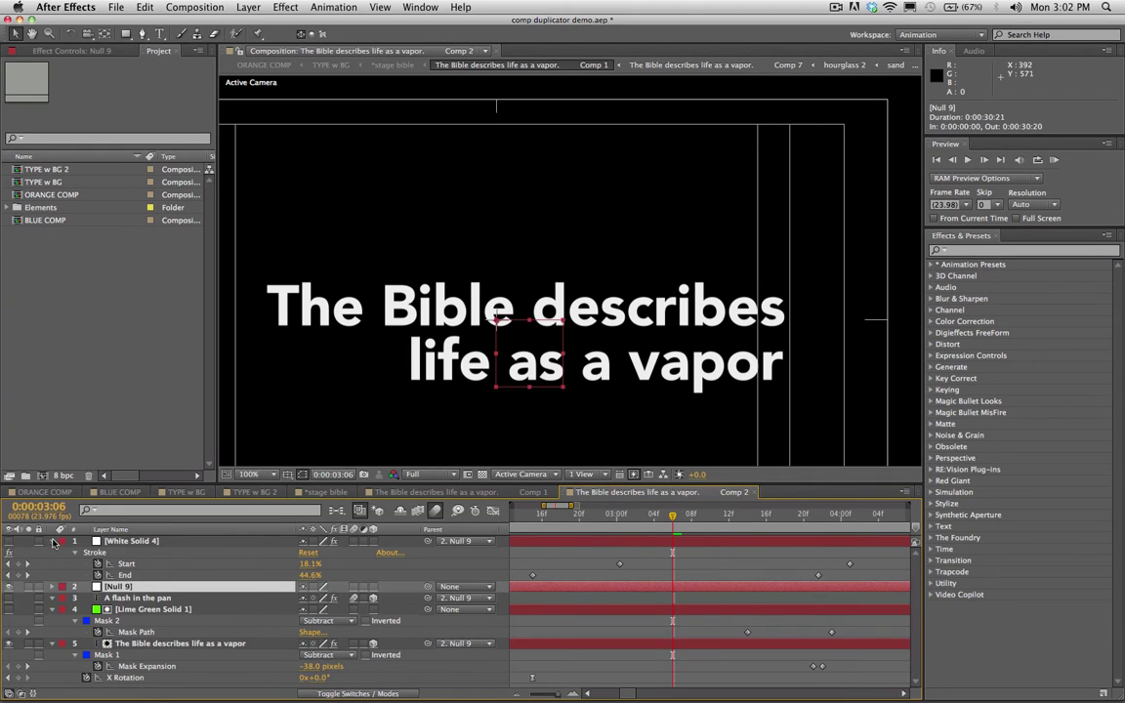
click(52, 542)
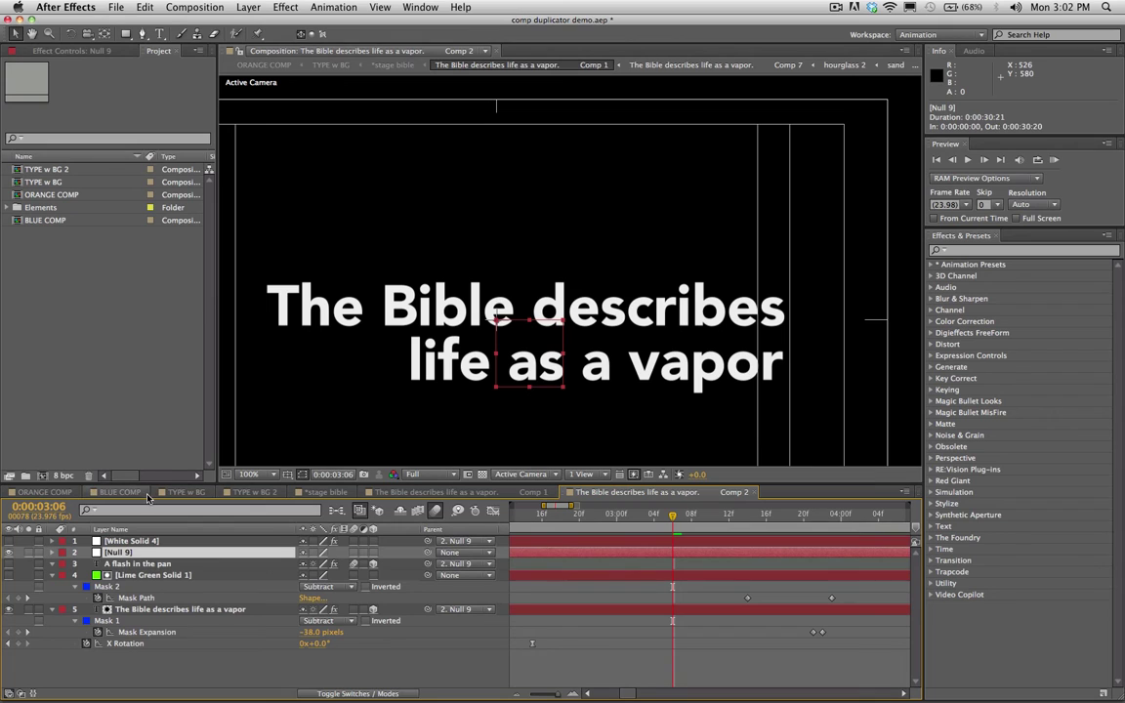
click(55, 493)
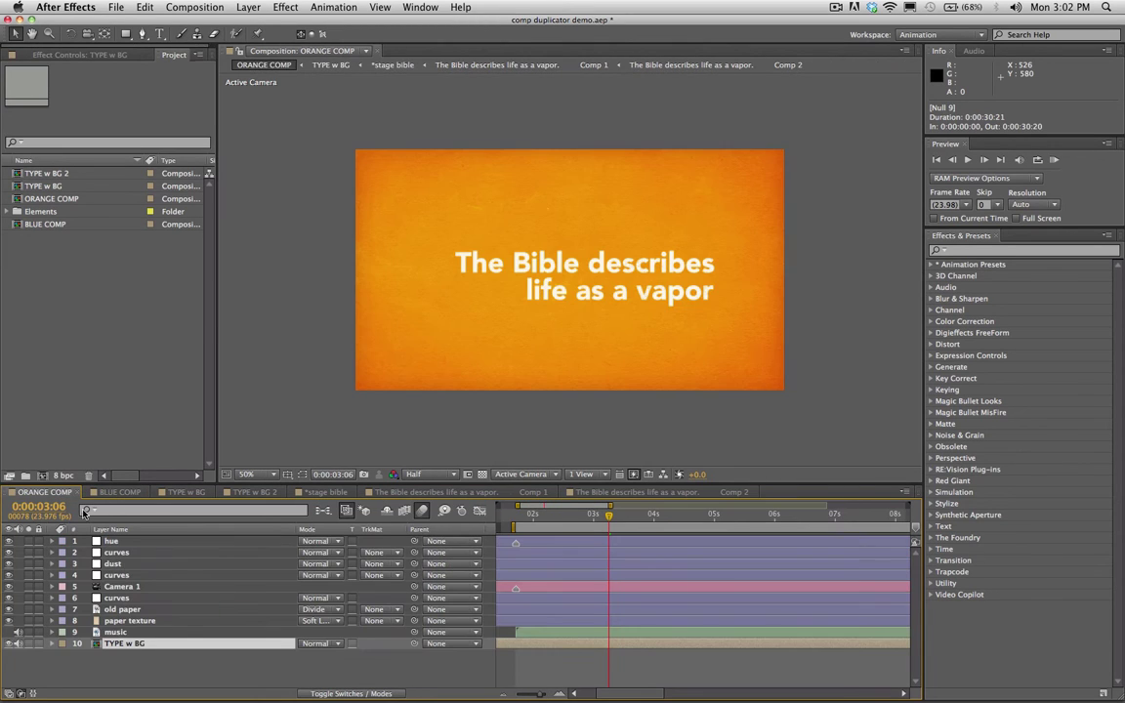
Step: Inside TYPE w BG, duplicate the *stage bible source comp and swap the copy into layer 1
double_click(118, 645)
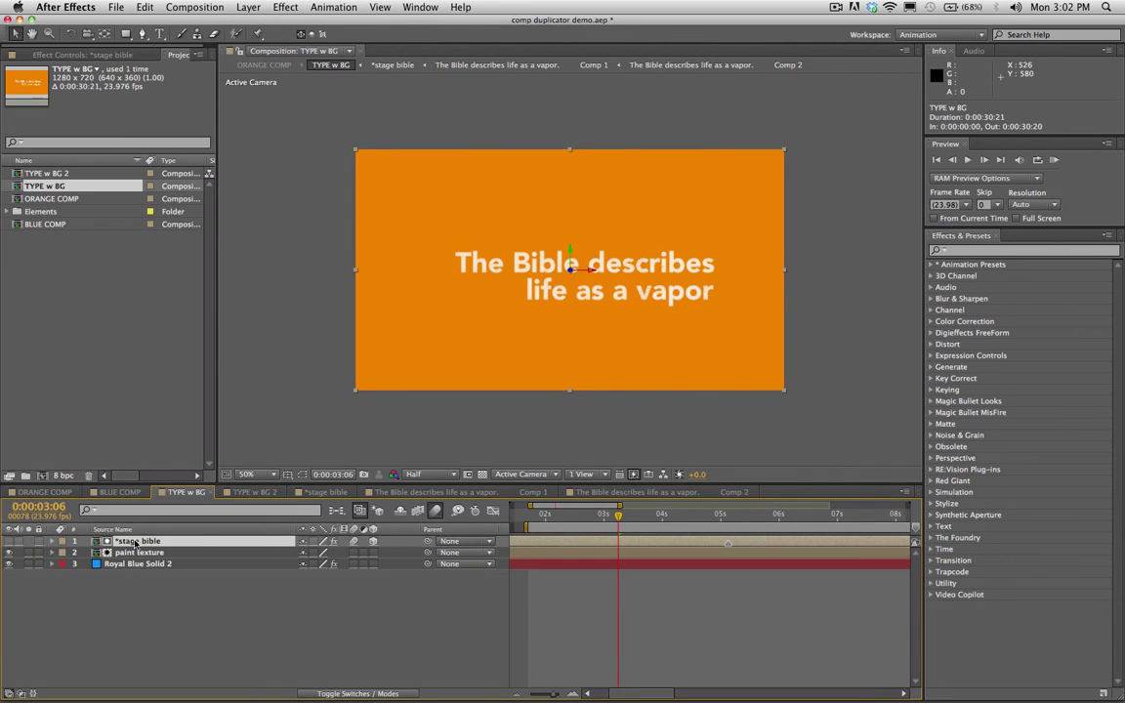
right_click(135, 543)
click(161, 497)
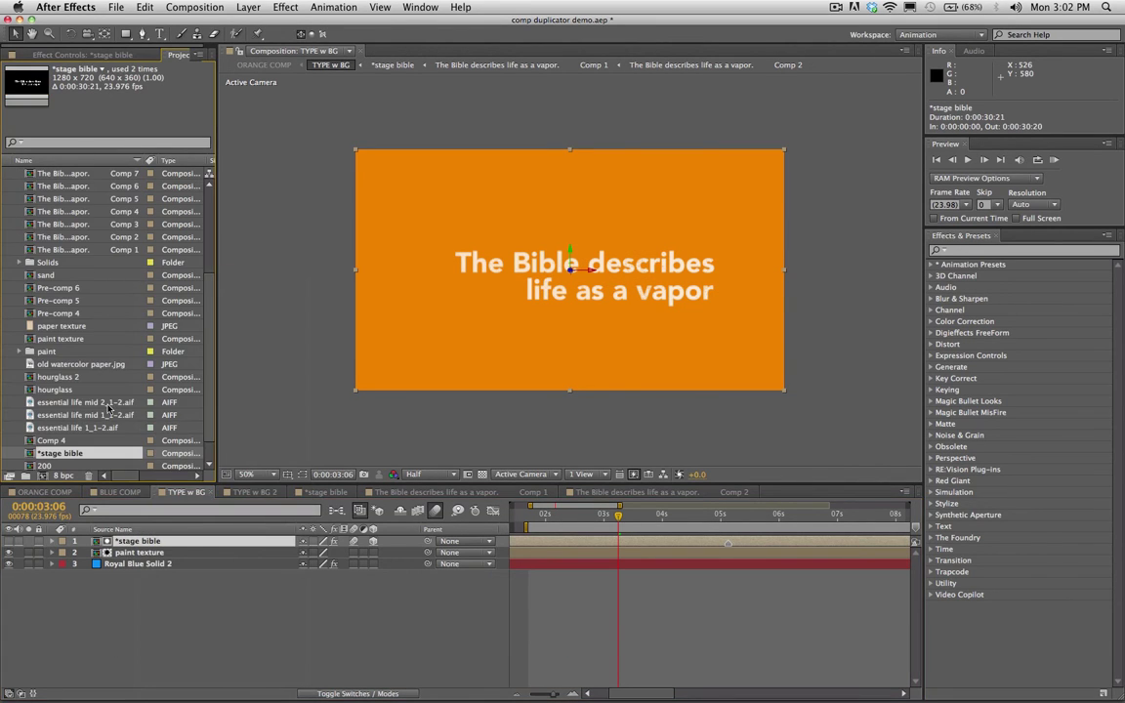
key(super+d)
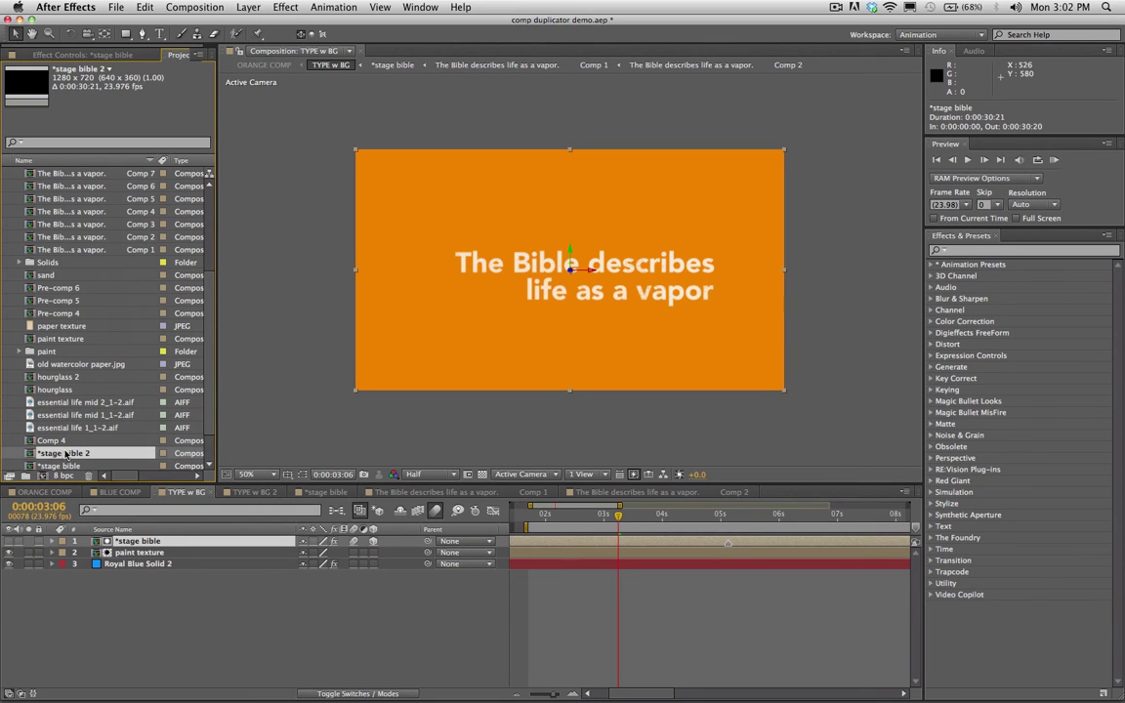
drag(68, 454, 139, 543)
Step: Inside stage bible 2, duplicate the title source comp as Comp 8 and use it for layer 2
double_click(138, 542)
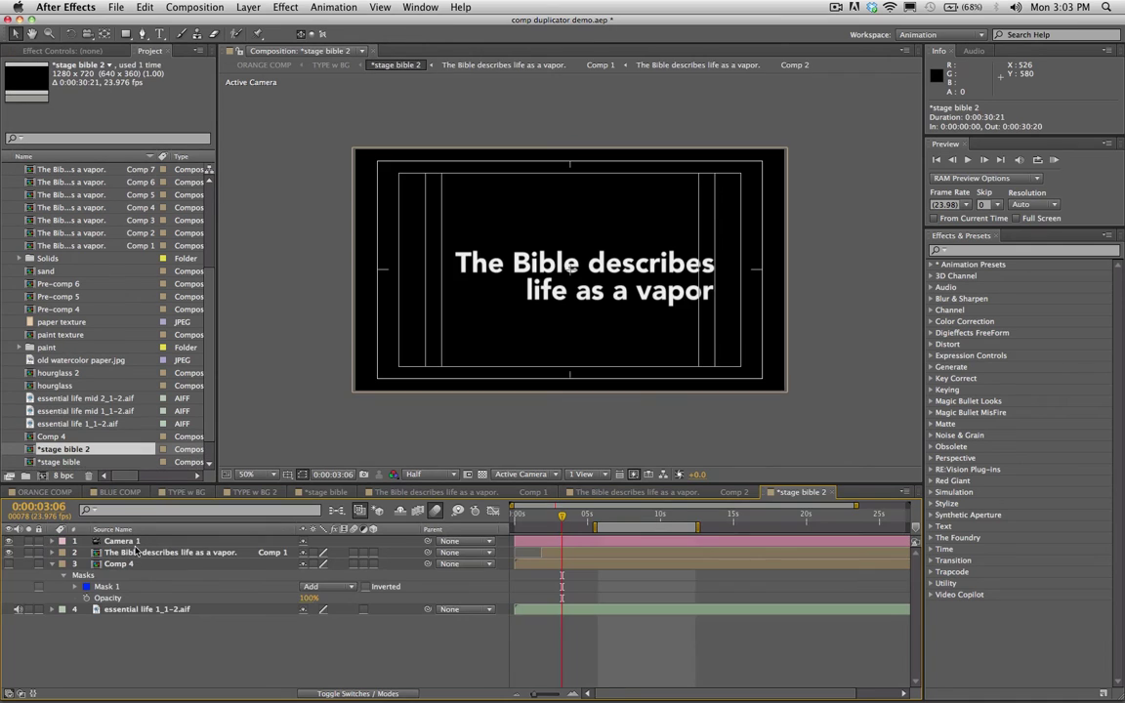
right_click(127, 564)
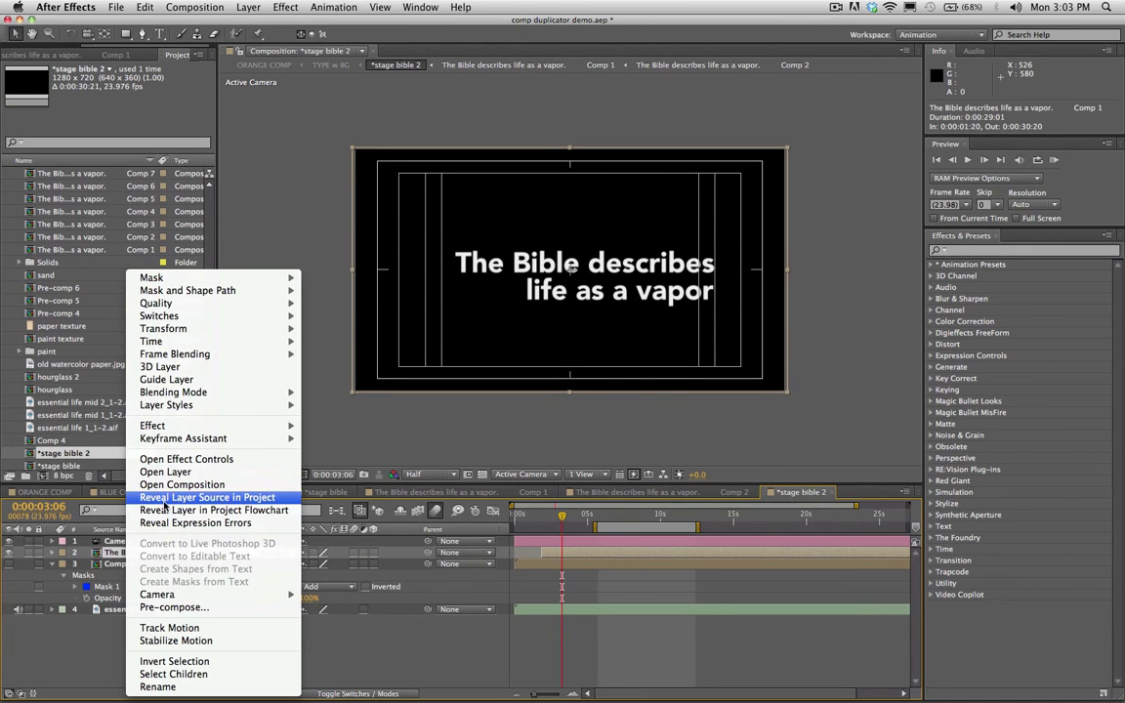
click(148, 455)
key(super+d)
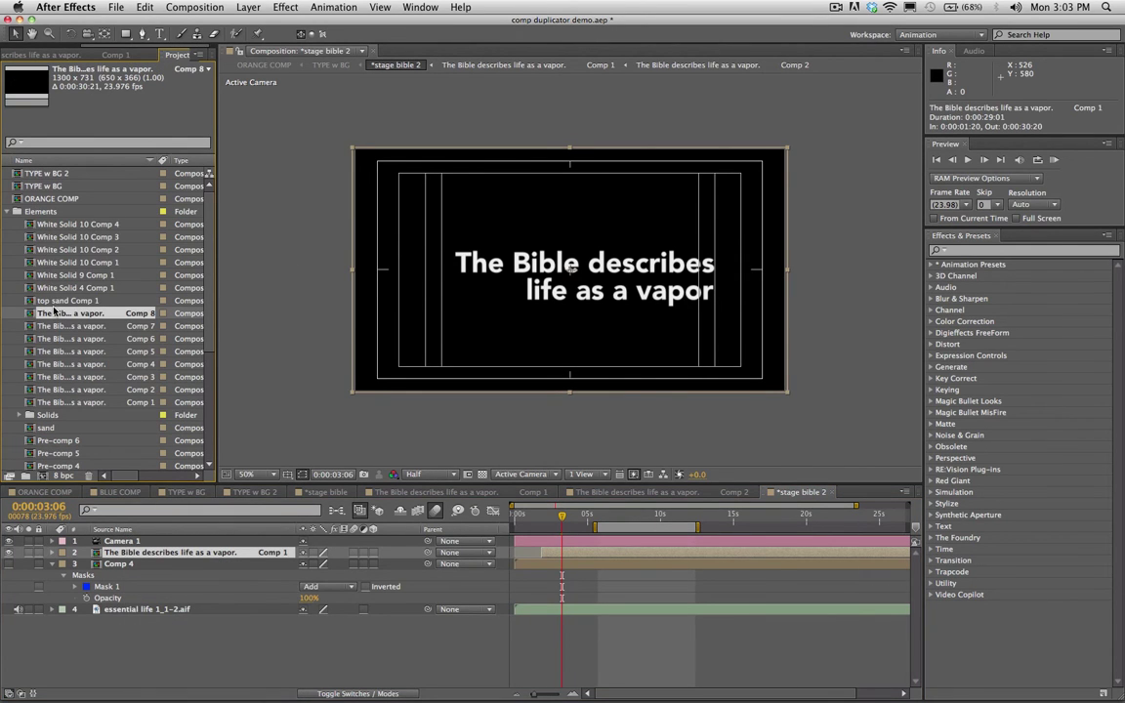
drag(56, 314, 141, 554)
Step: Inside Comp 8, duplicate White Solid 4 Comp 1 as Comp 2, swap it into layer 4, and view it at 0:00:02:11
double_click(142, 554)
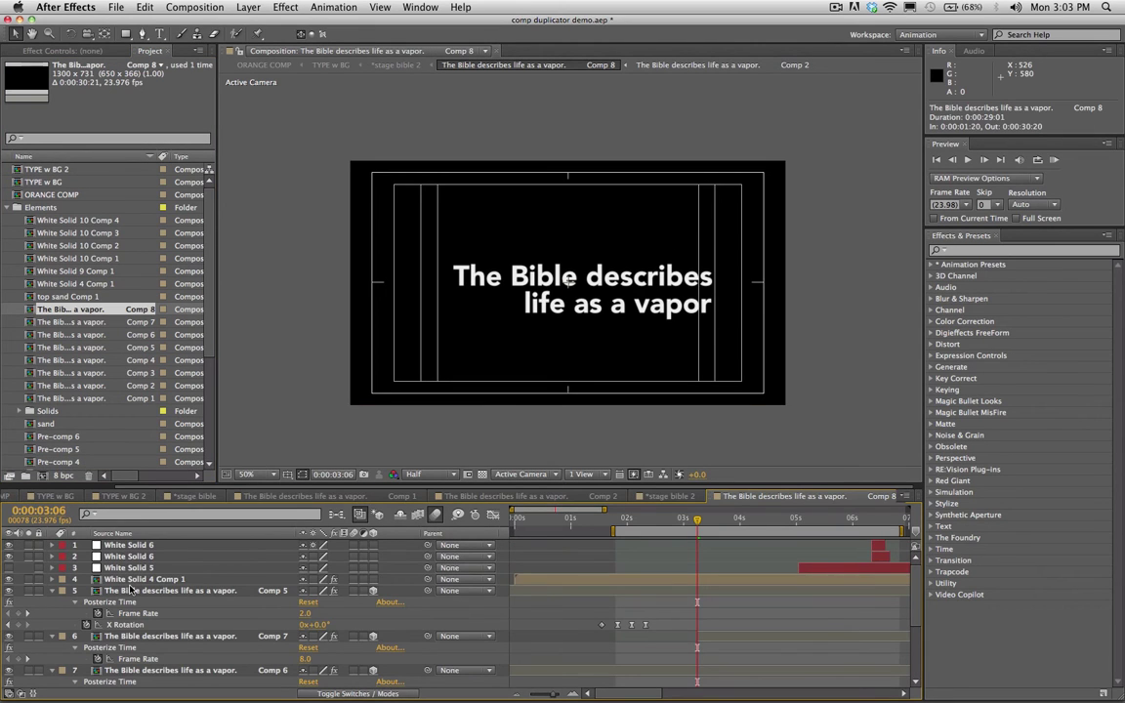
click(129, 579)
right_click(130, 579)
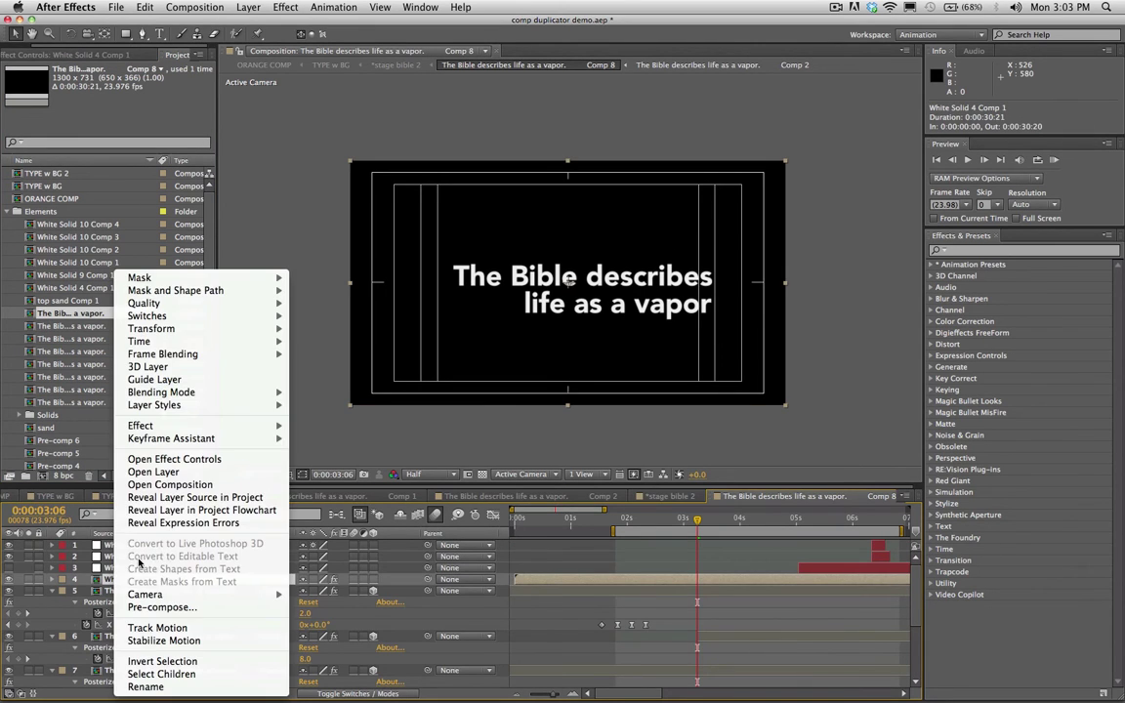
click(166, 502)
key(super+d)
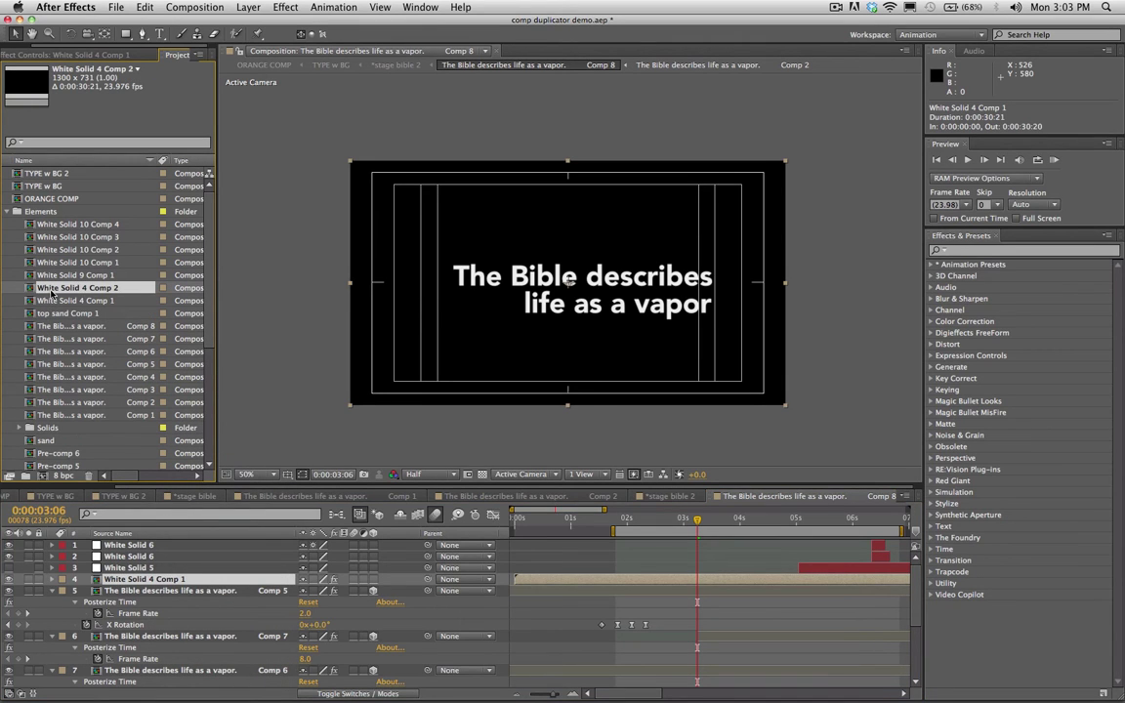
drag(53, 288, 149, 581)
double_click(150, 580)
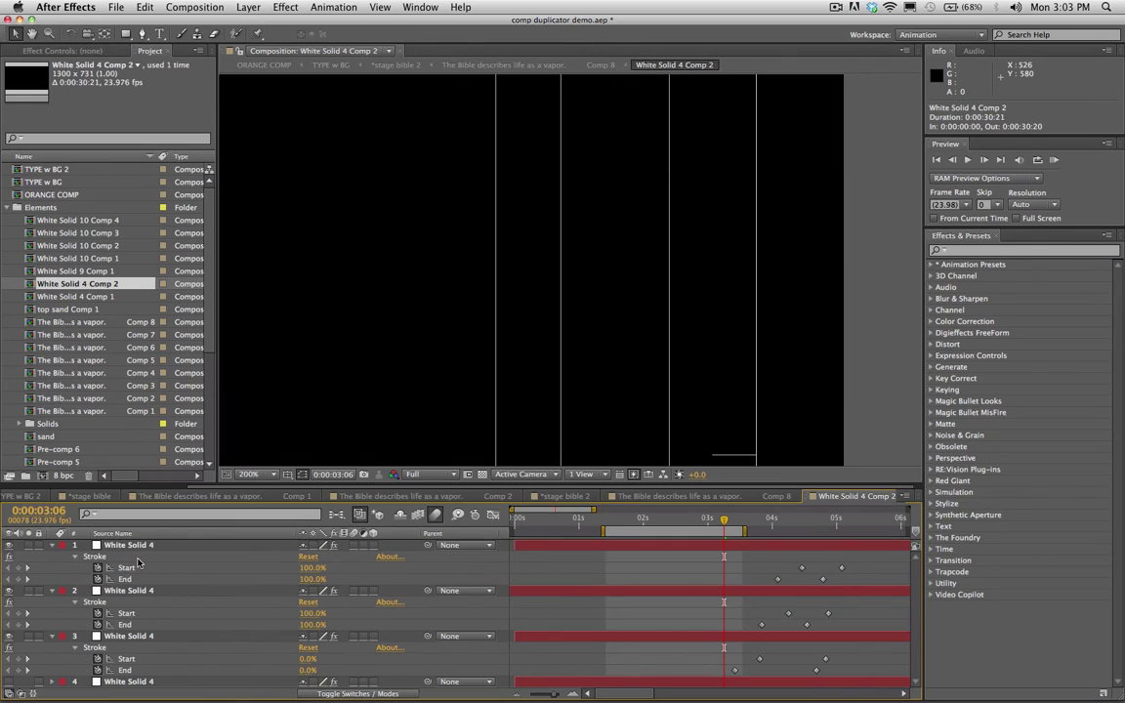
drag(771, 516, 671, 517)
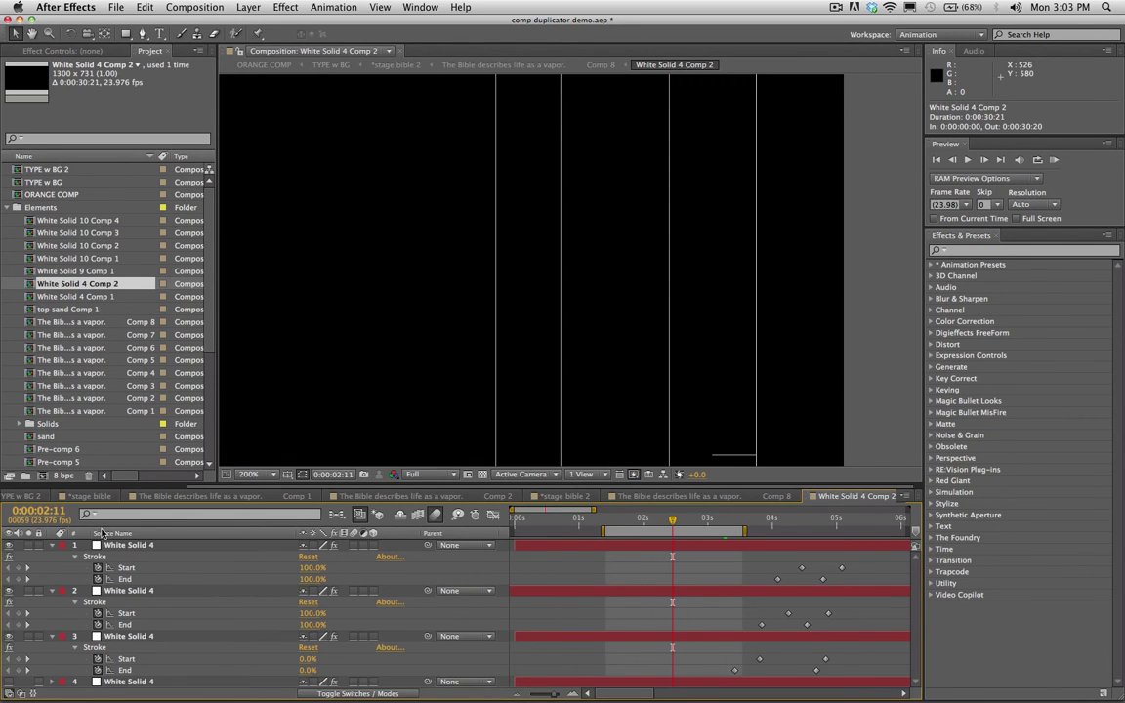
Step: Return to ORANGE COMP via TYPE w BG 2, then show the True Comp Duplicator webpage in Firefox
click(17, 496)
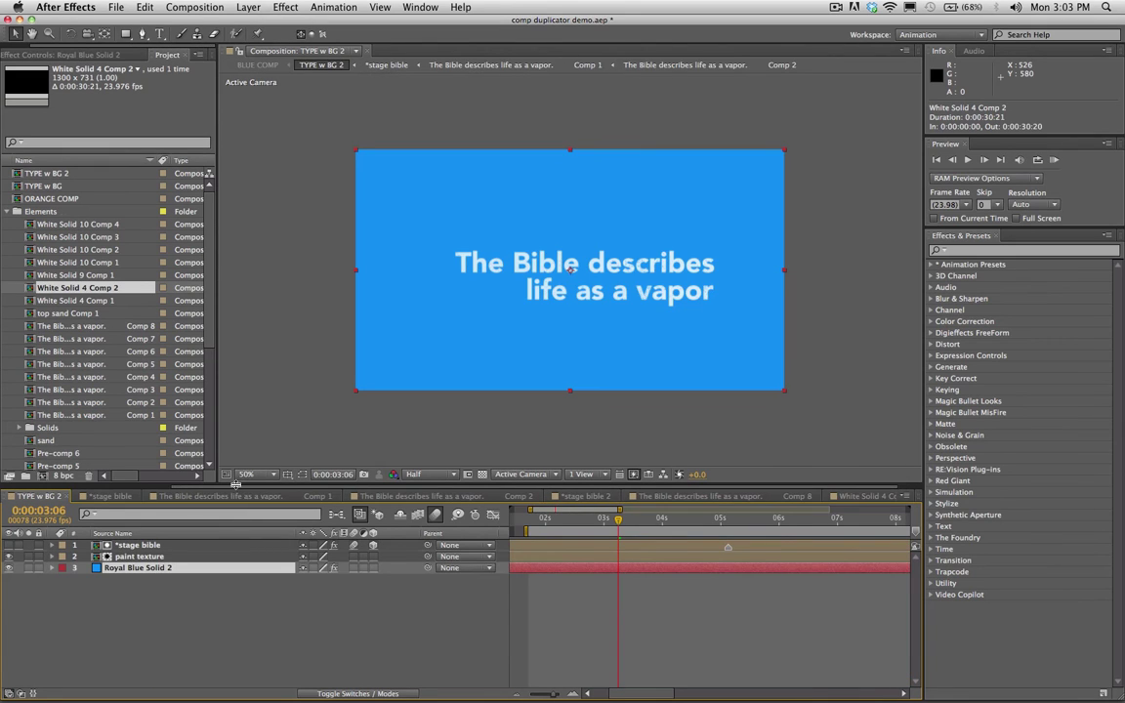
drag(234, 483, 78, 486)
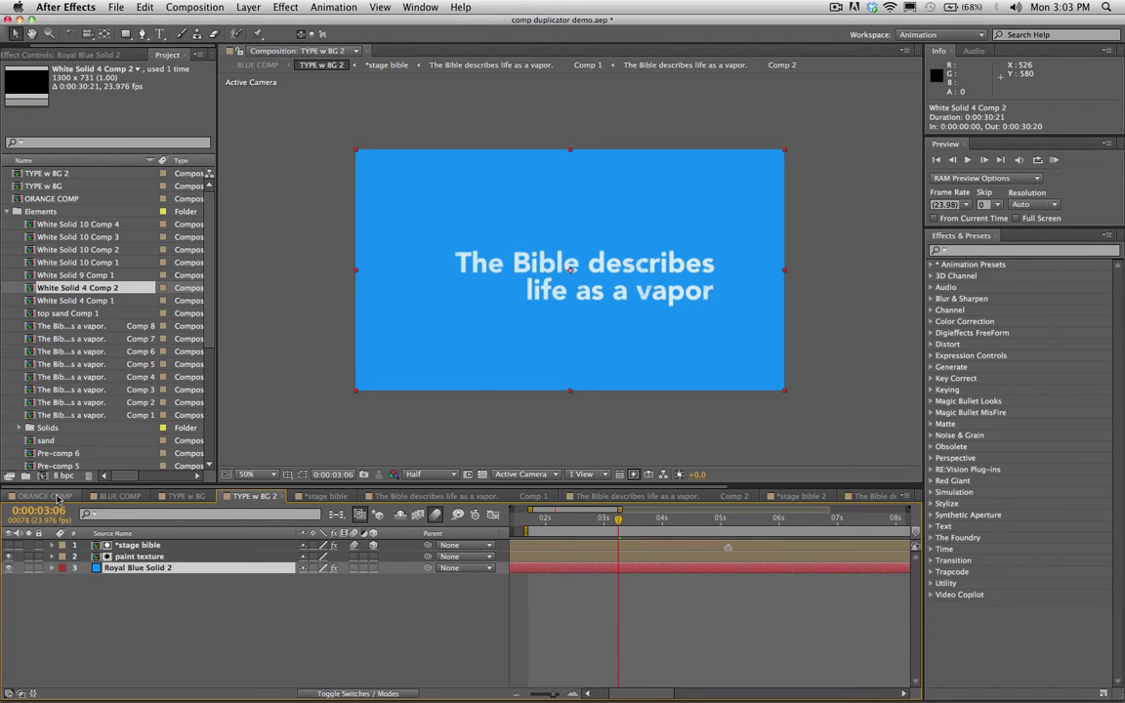
click(57, 496)
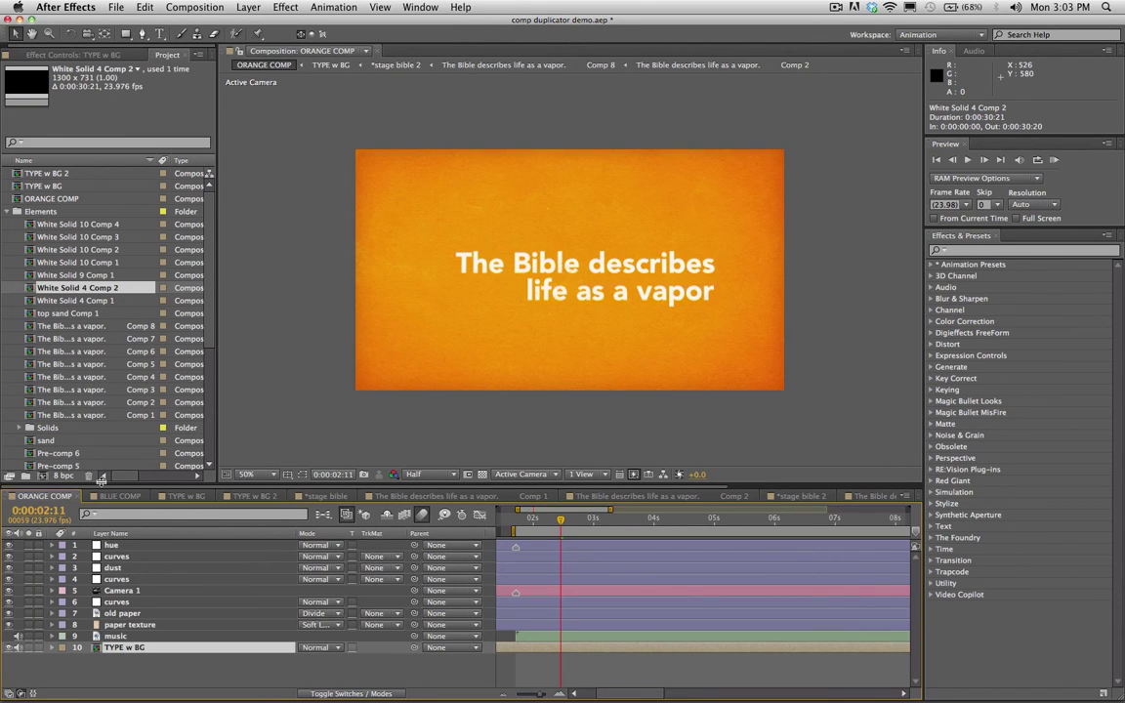
mouse_move(337, 683)
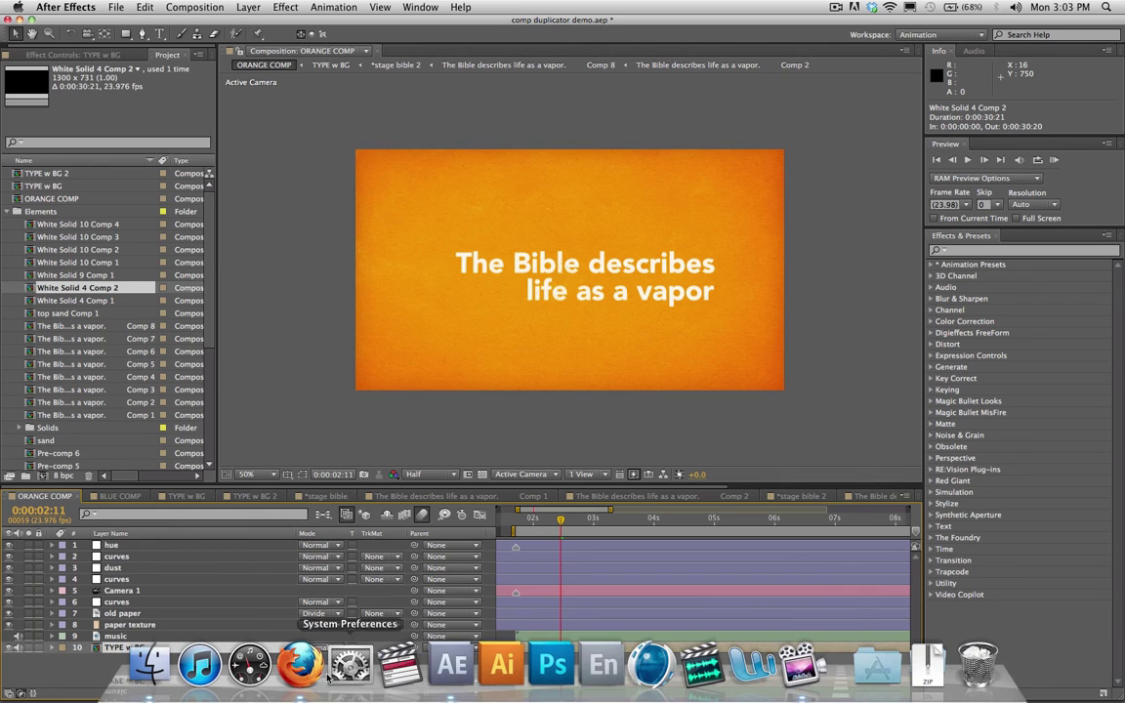
click(301, 662)
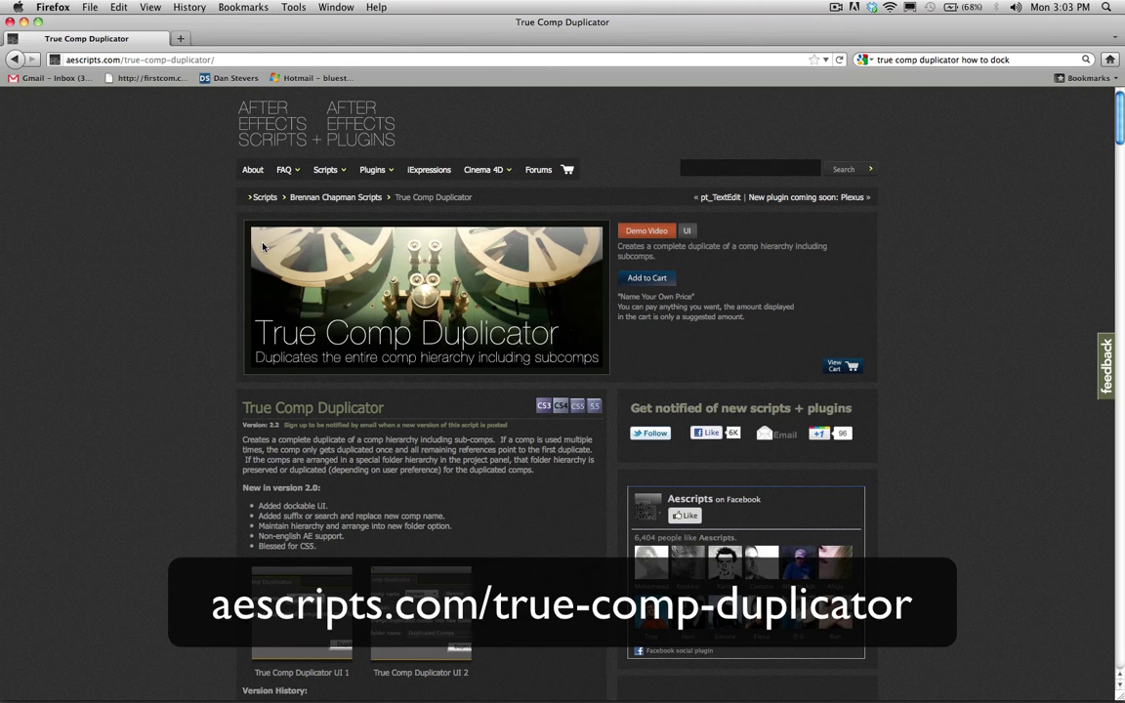
scroll(229, 400, down, 3)
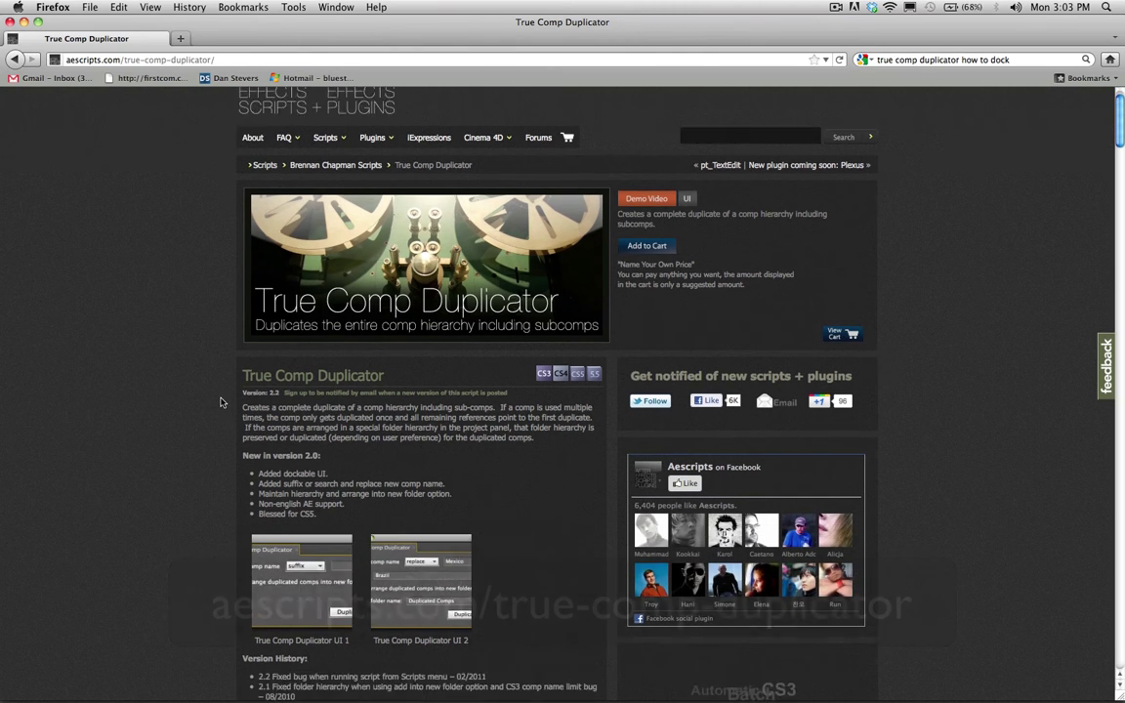
scroll(217, 398, down, 2)
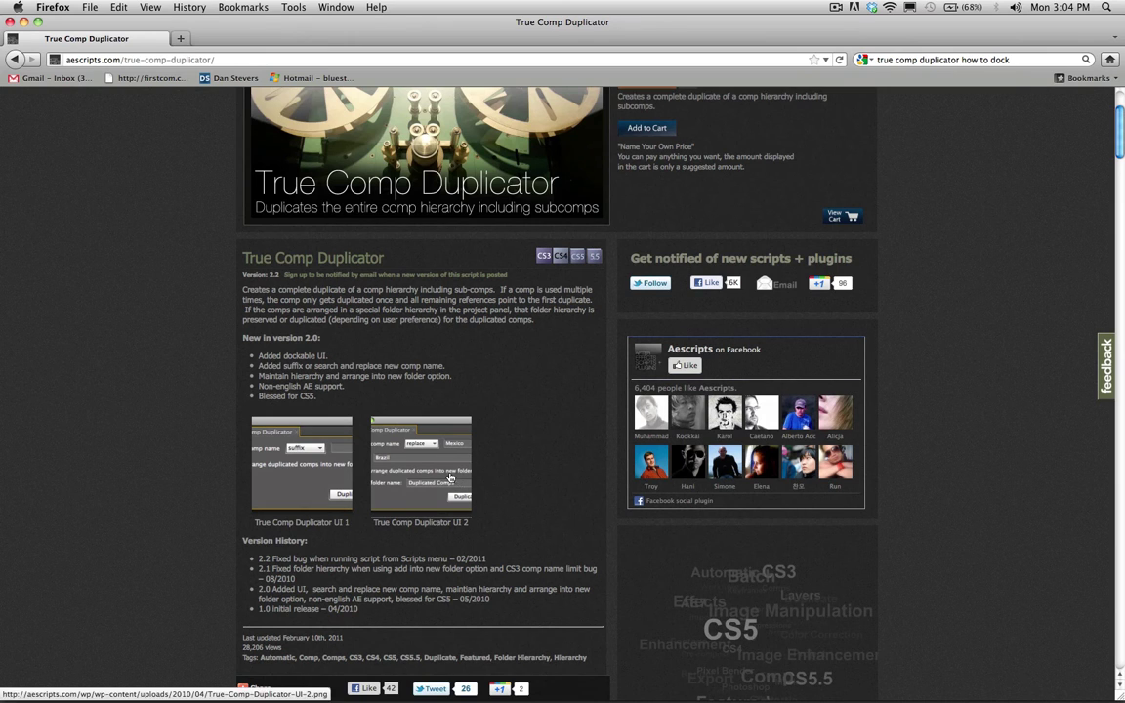
scroll(420, 422, up, 3)
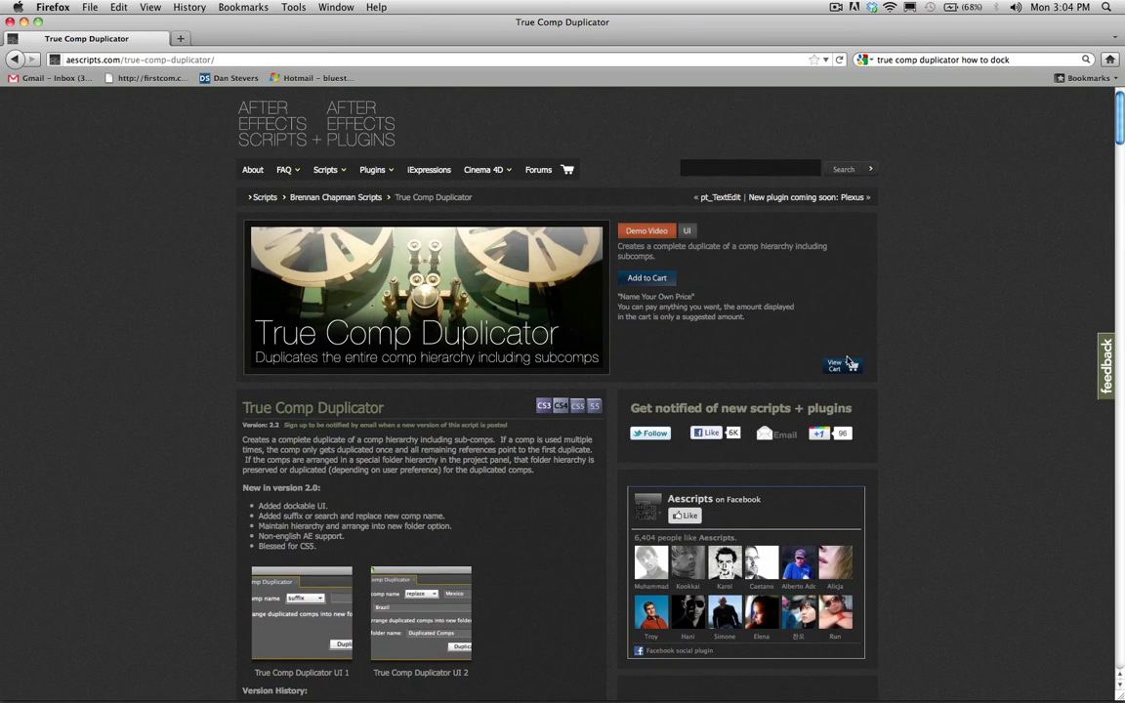
click(648, 278)
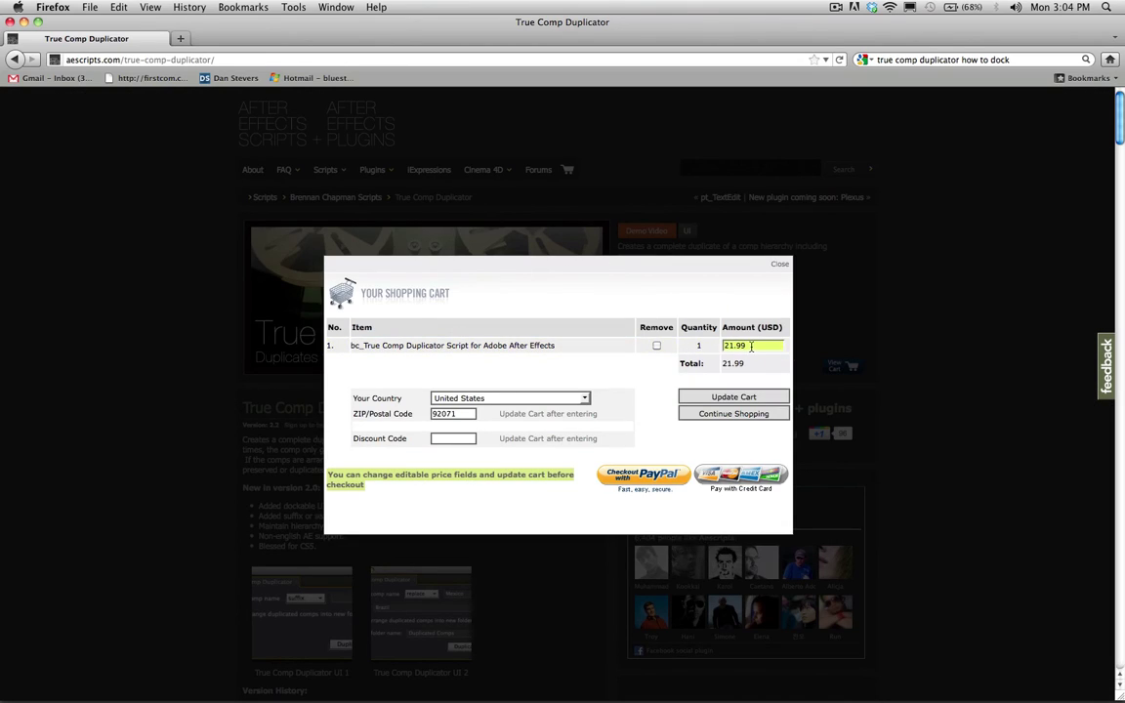
drag(751, 346, 715, 346)
click(753, 363)
click(779, 266)
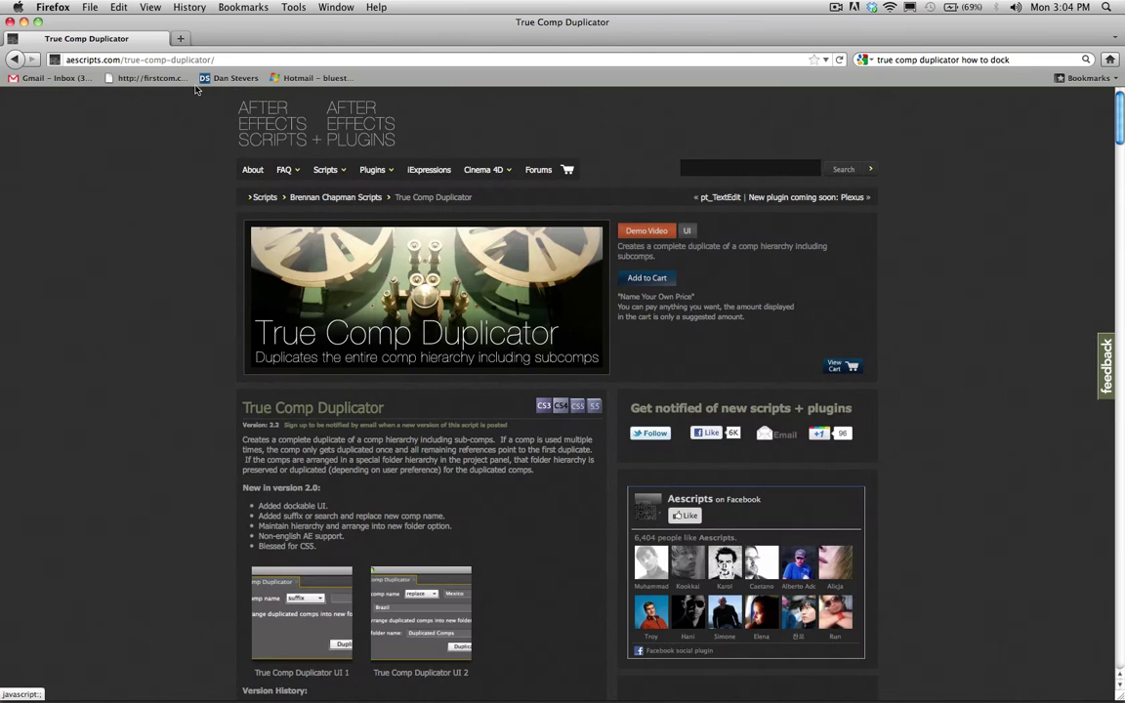
Step: Reveal True Comp Duplicator.jsx on the desktop and browse a new Finder window to Applications
click(23, 21)
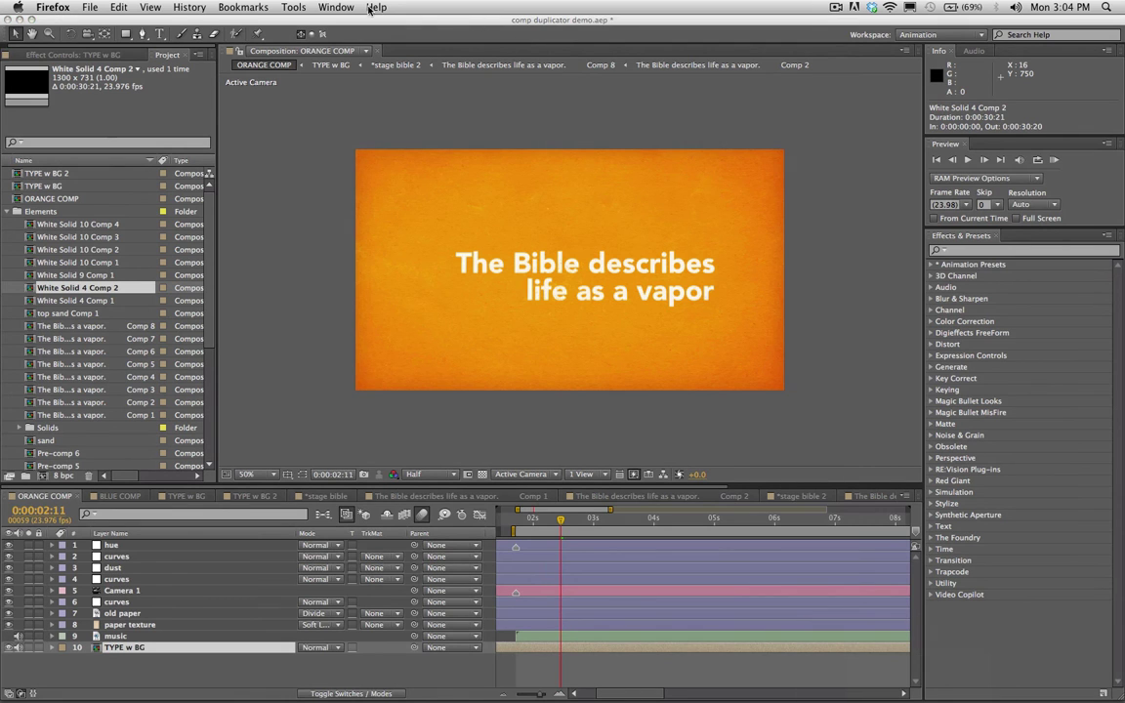
click(18, 21)
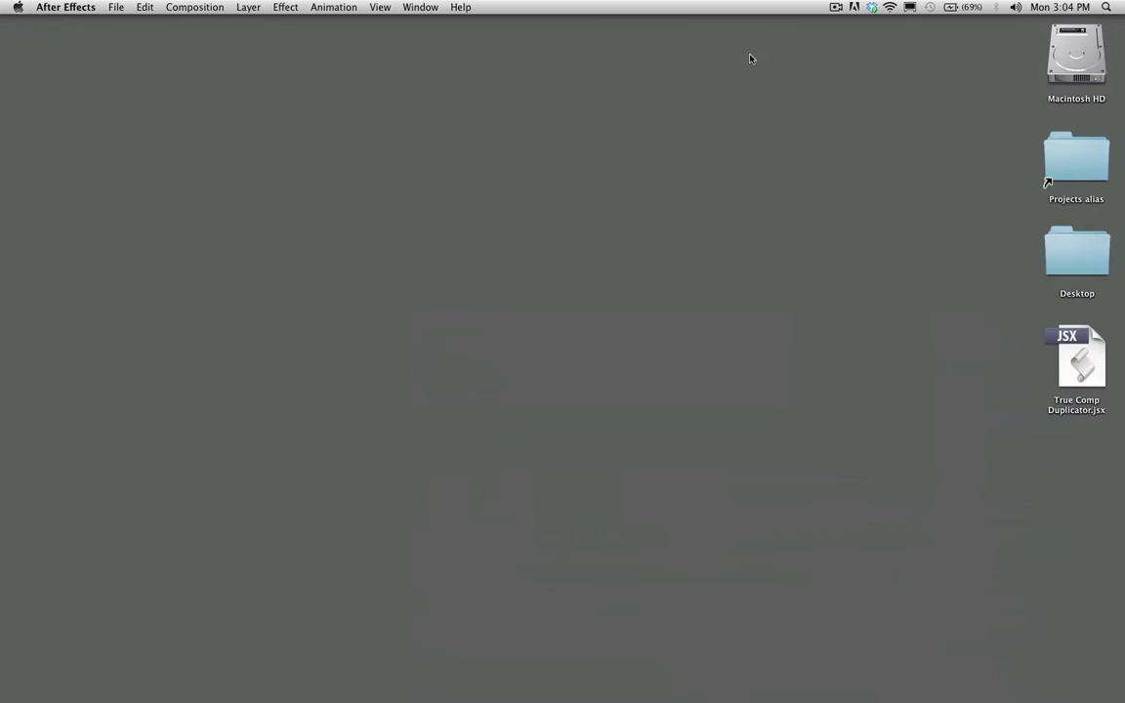
drag(1077, 322, 935, 327)
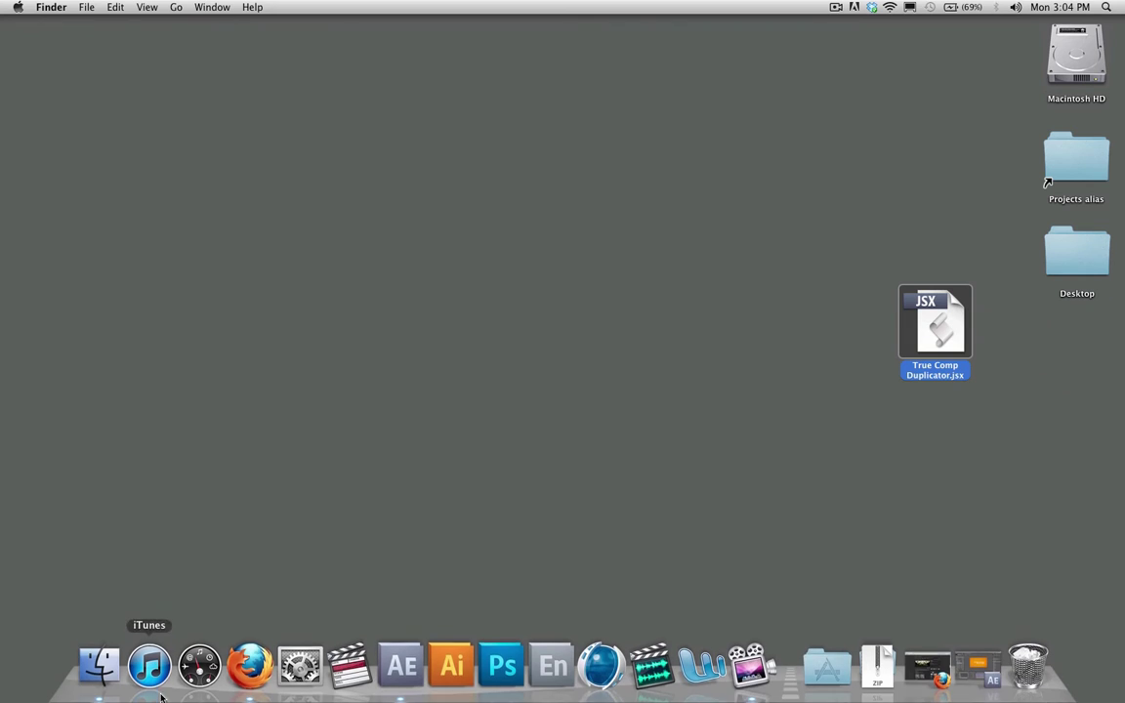
click(101, 668)
drag(146, 253, 174, 224)
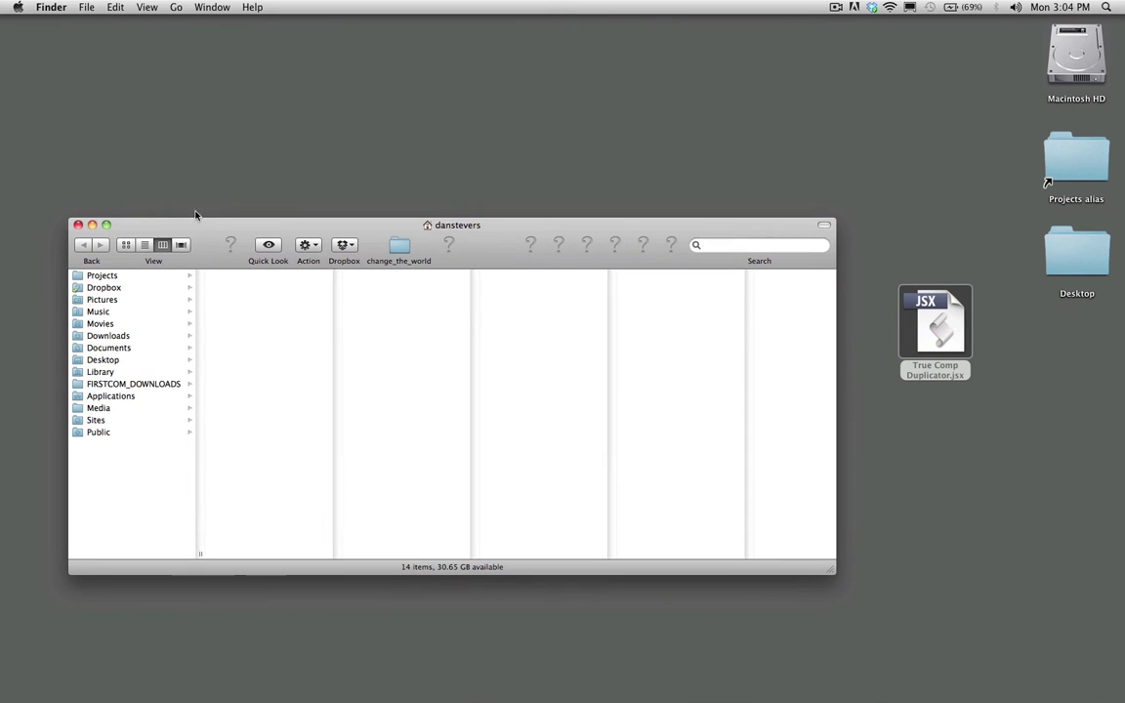
super+click(447, 225)
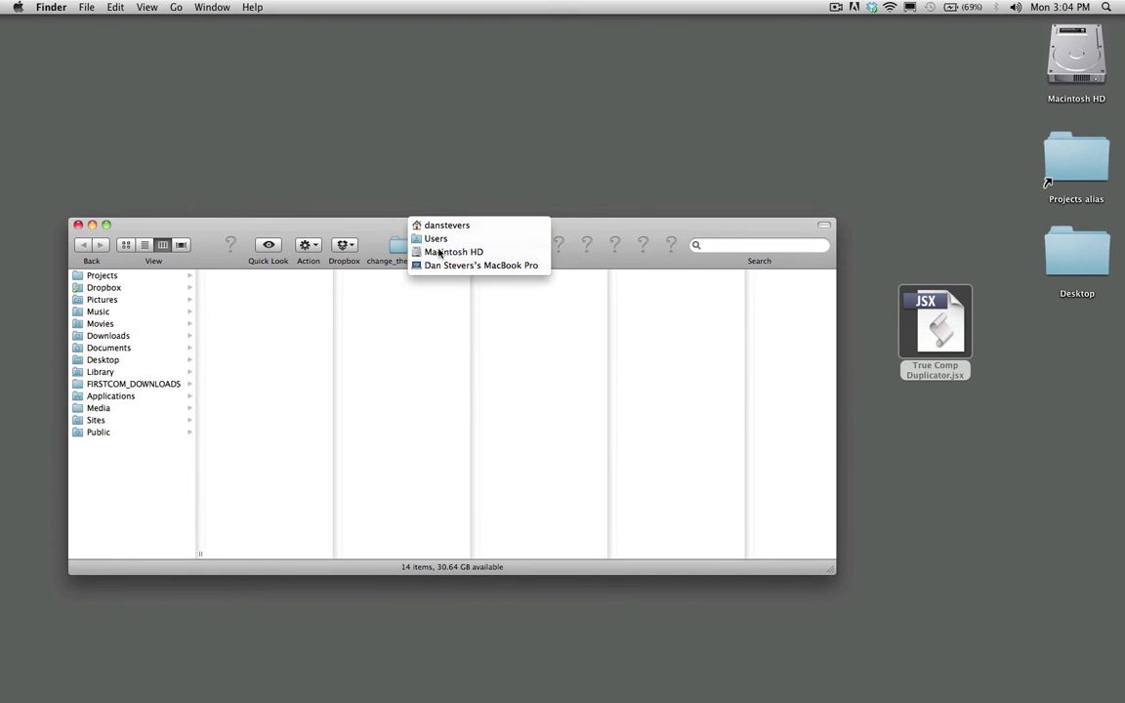
click(453, 252)
click(239, 301)
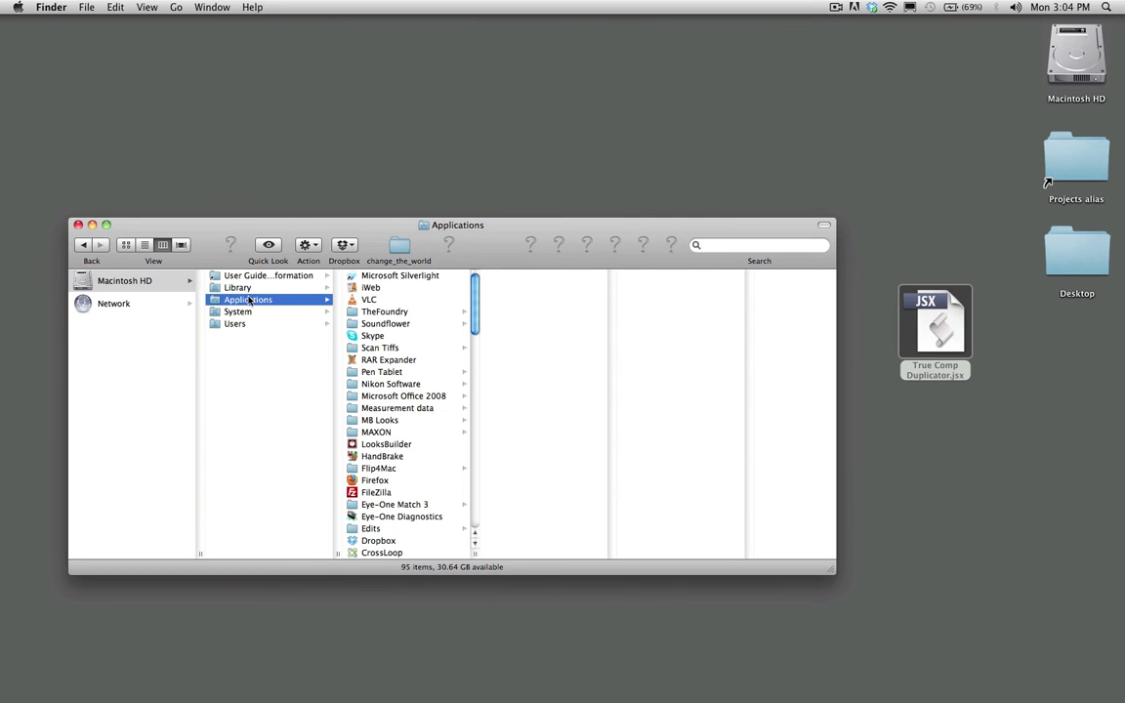
Step: Navigate to Adobe After Effects CS5.5/Scripts/ScriptUI Panels
scroll(429, 429, down, 5)
scroll(419, 437, down, 5)
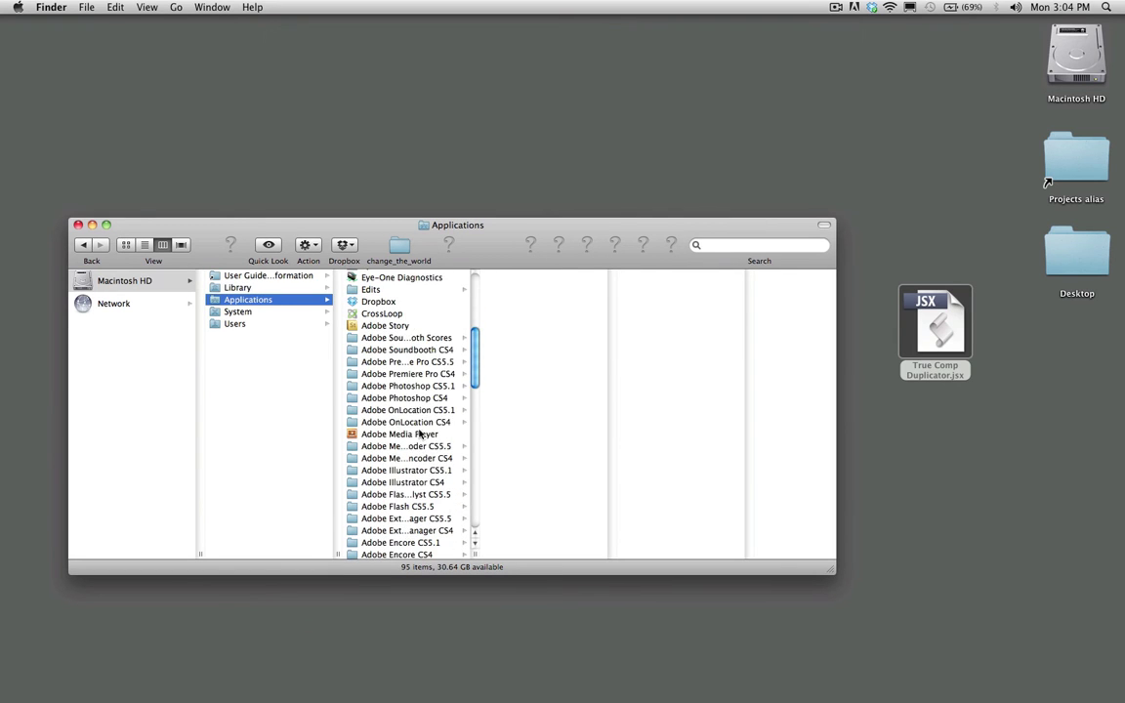
scroll(415, 478, down, 1)
drag(476, 554, 535, 543)
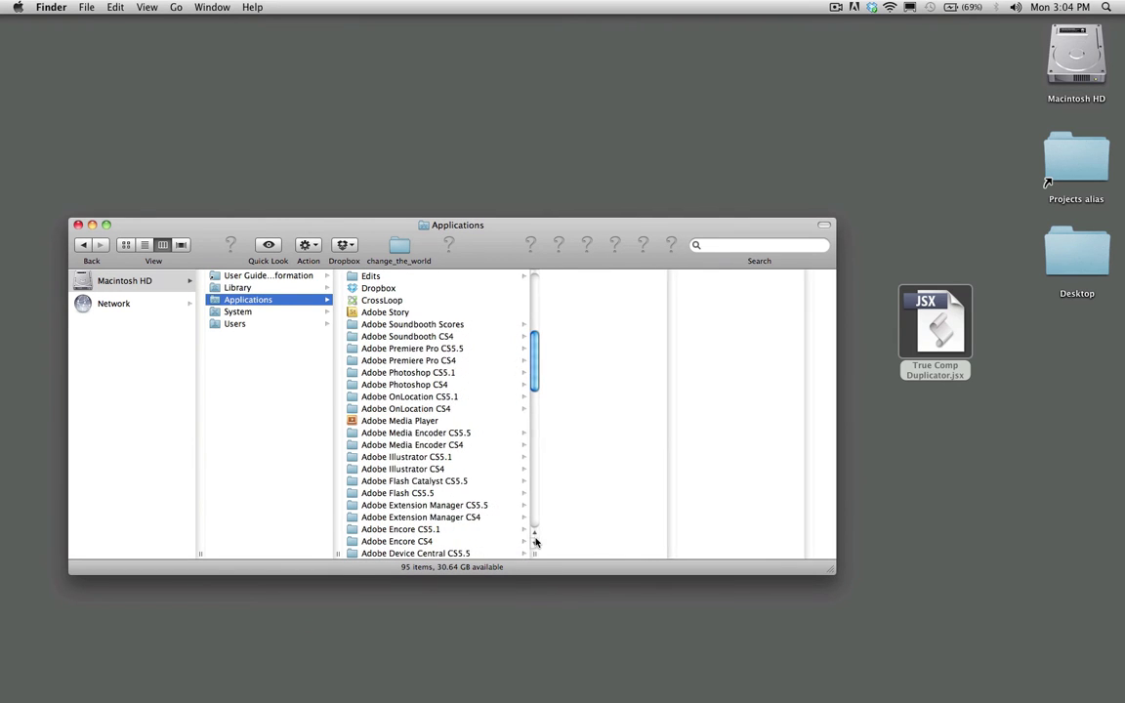
drag(827, 570, 898, 637)
scroll(423, 574, down, 4)
click(413, 562)
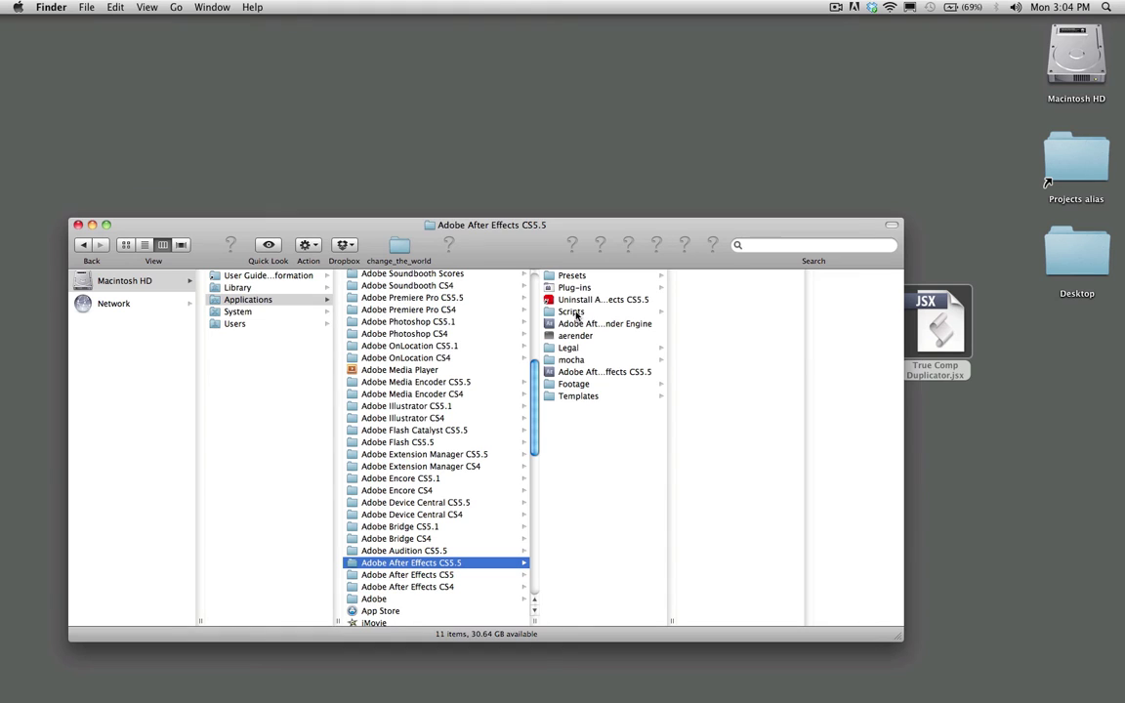
click(572, 311)
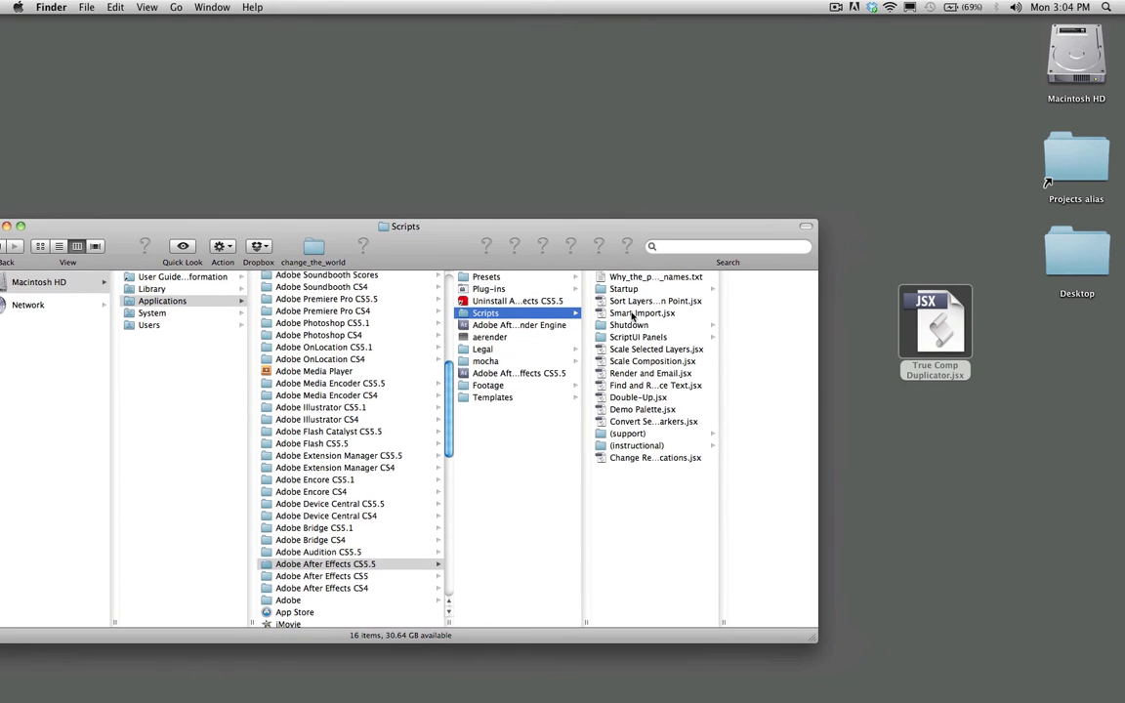
click(625, 337)
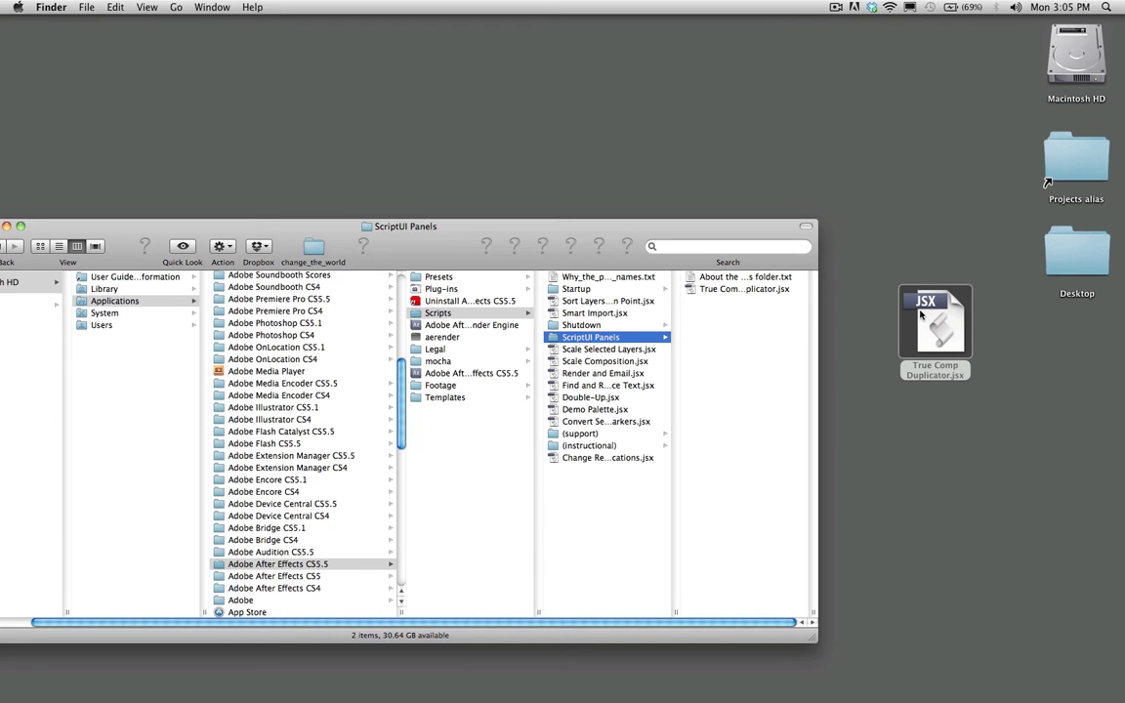
Step: Copy True Comp Duplicator.jsx into ScriptUI Panels, replacing the existing copy, and return to After Effects
drag(932, 327, 723, 334)
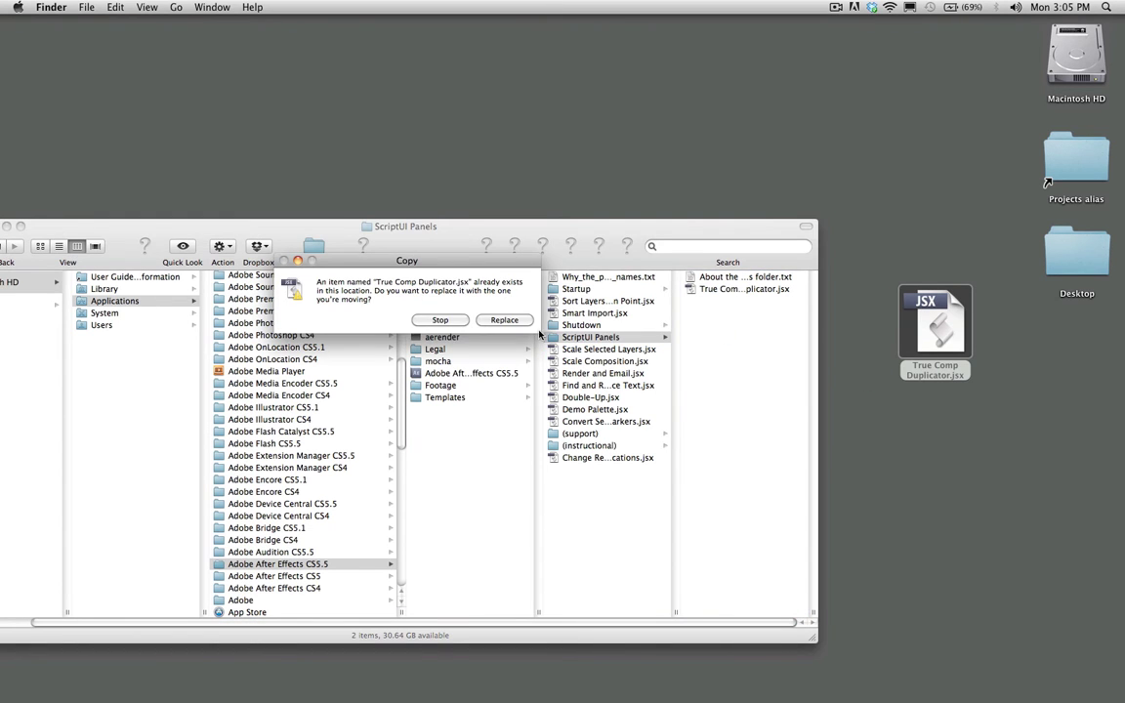
click(512, 322)
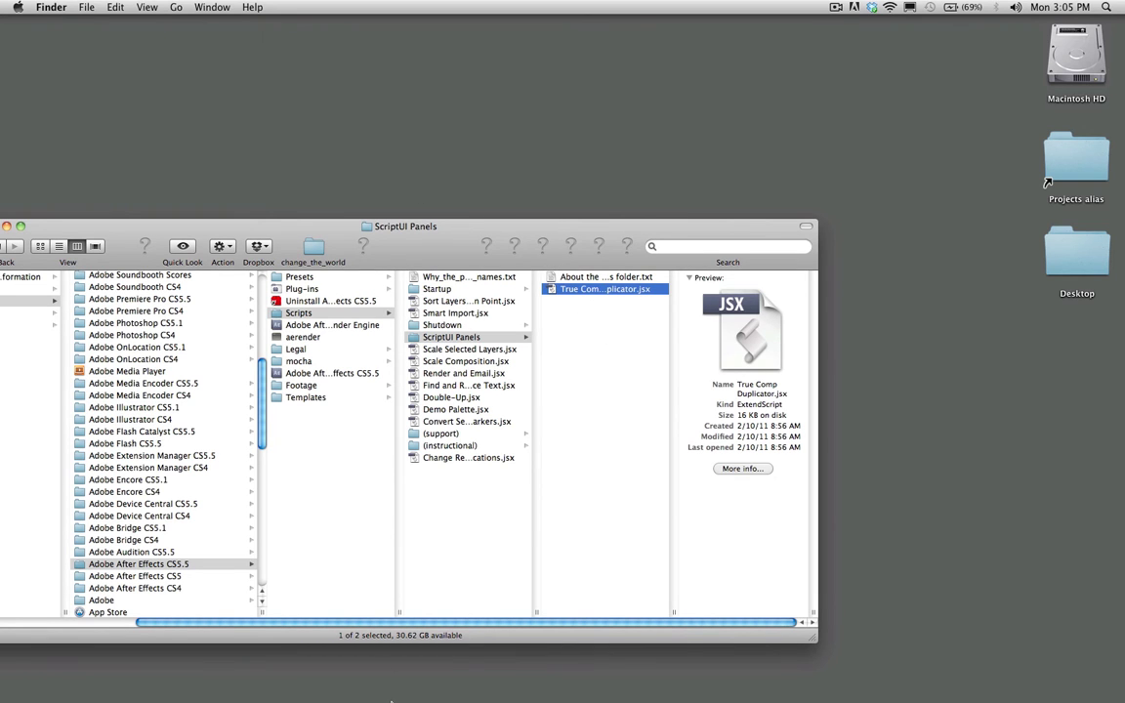
mouse_move(396, 699)
click(400, 672)
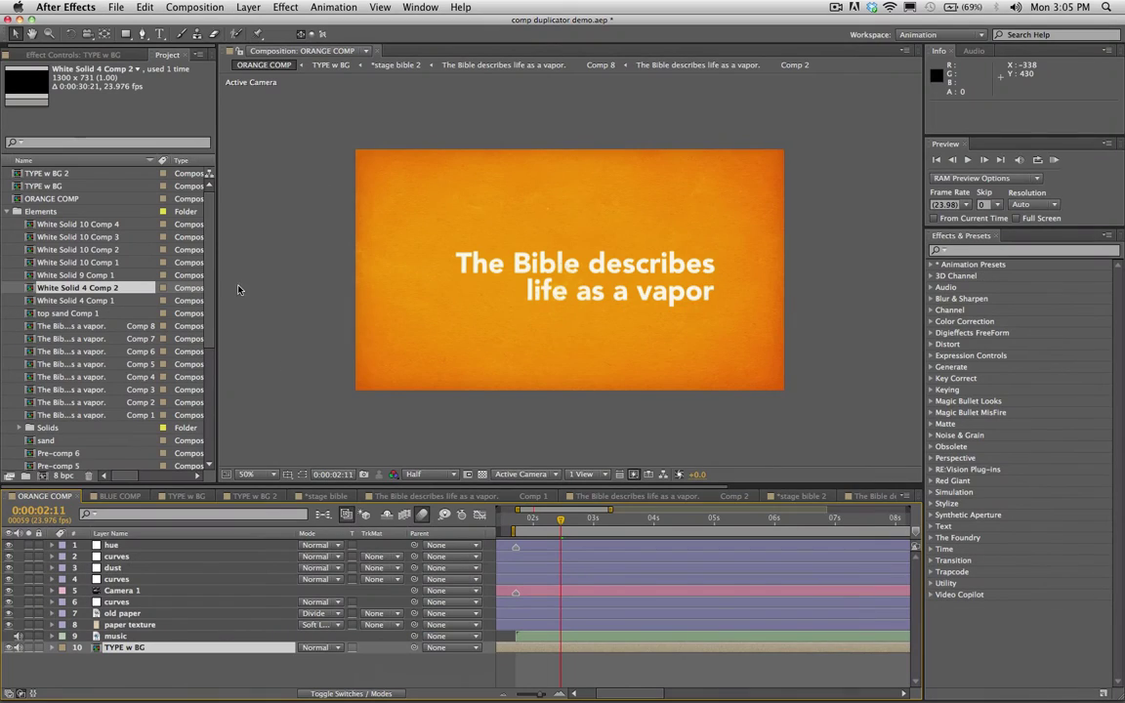
Step: Enable Allow Scripts to Write Files and Access Network in General preferences, then save and quit
click(114, 7)
mouse_move(88, 6)
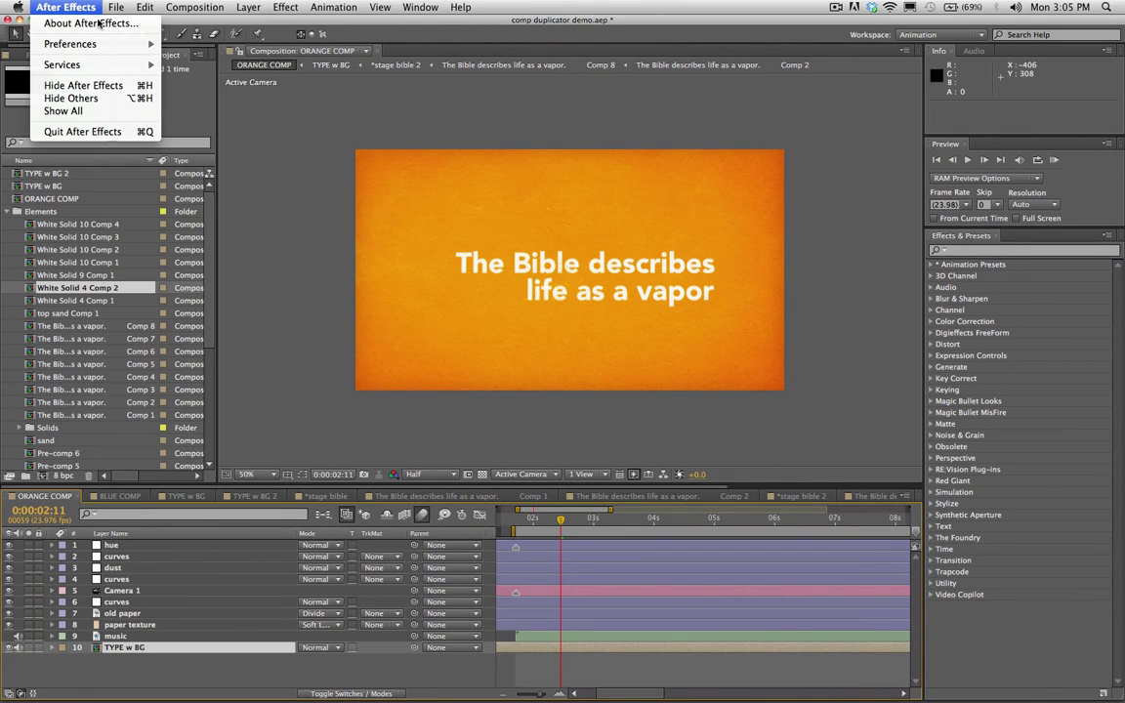
mouse_move(98, 44)
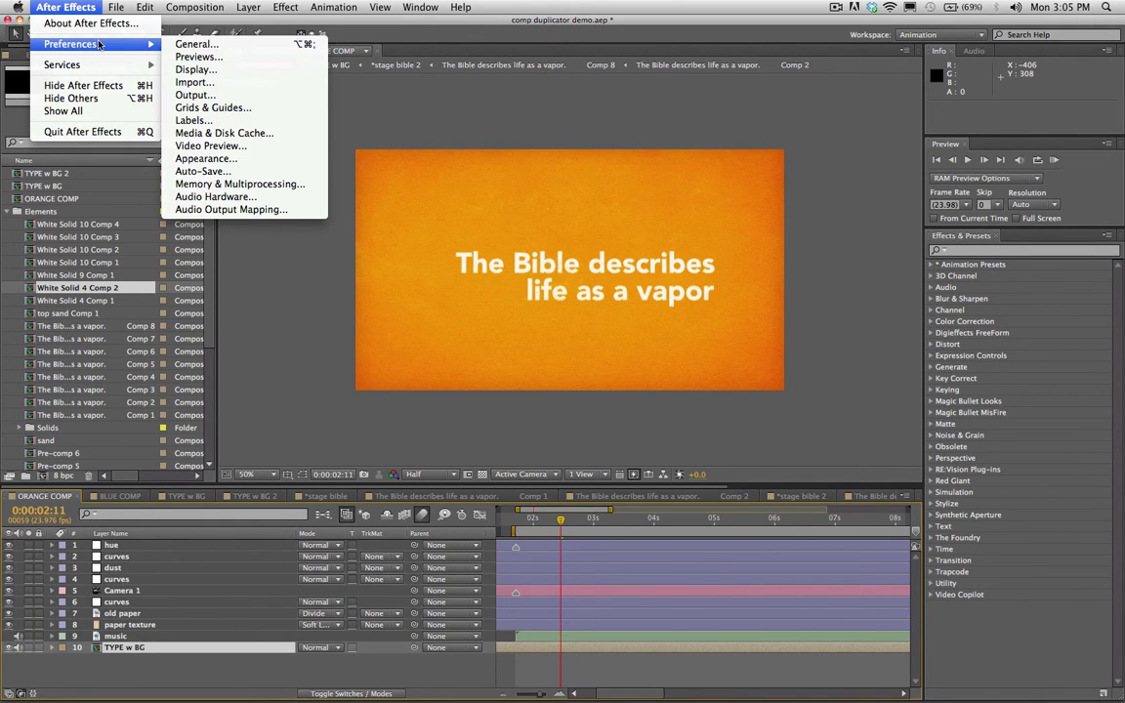
click(195, 44)
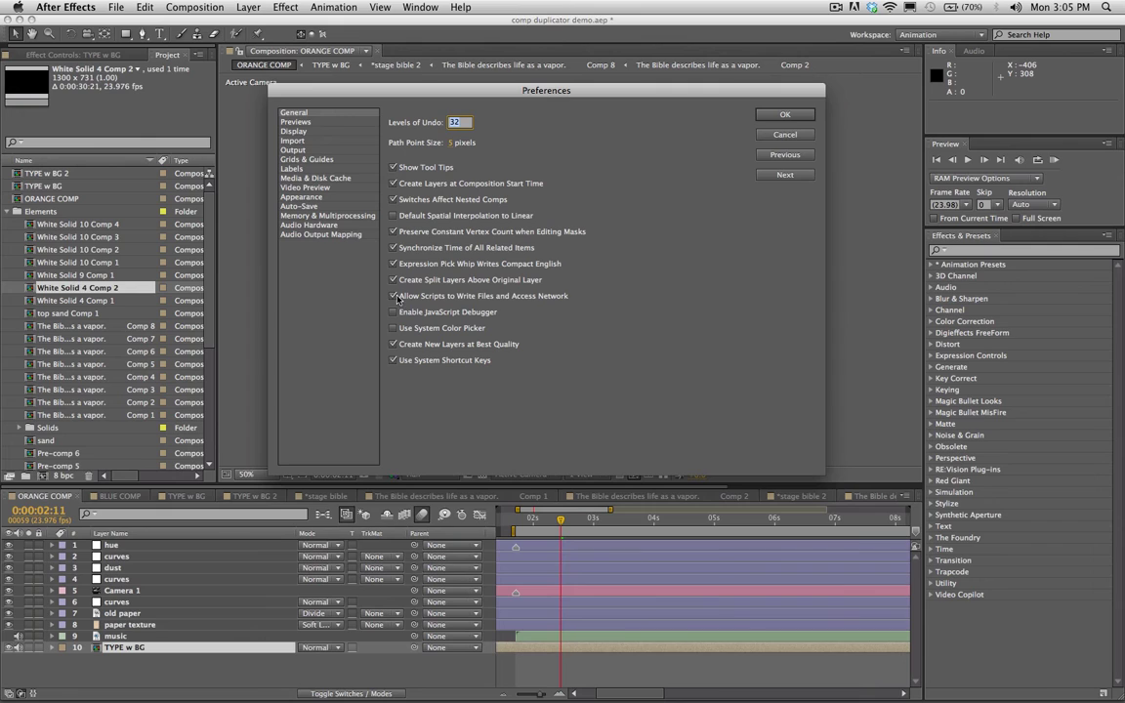
click(394, 296)
click(393, 297)
click(762, 119)
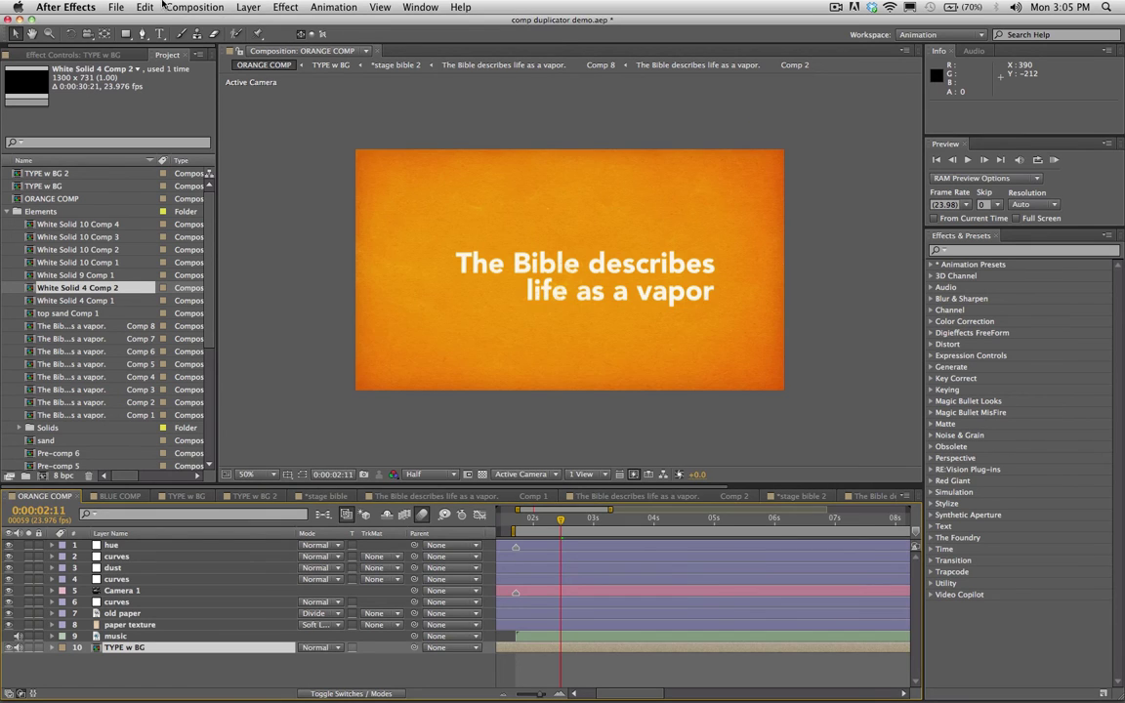
key(super+s)
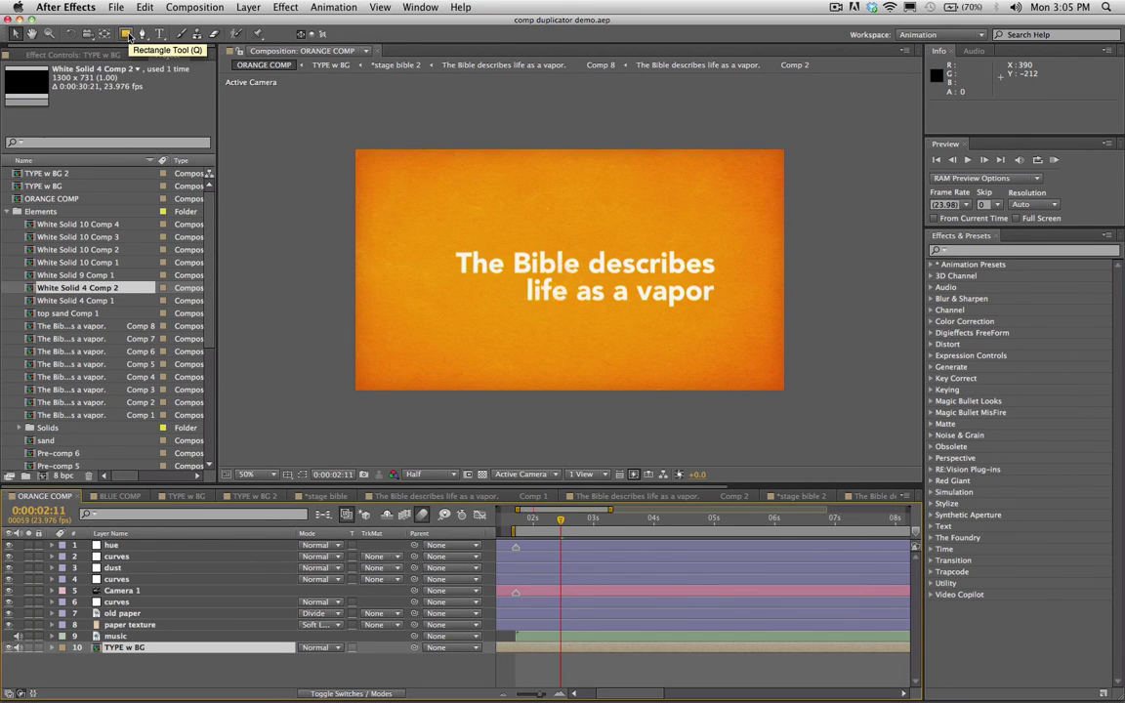
key(super+h)
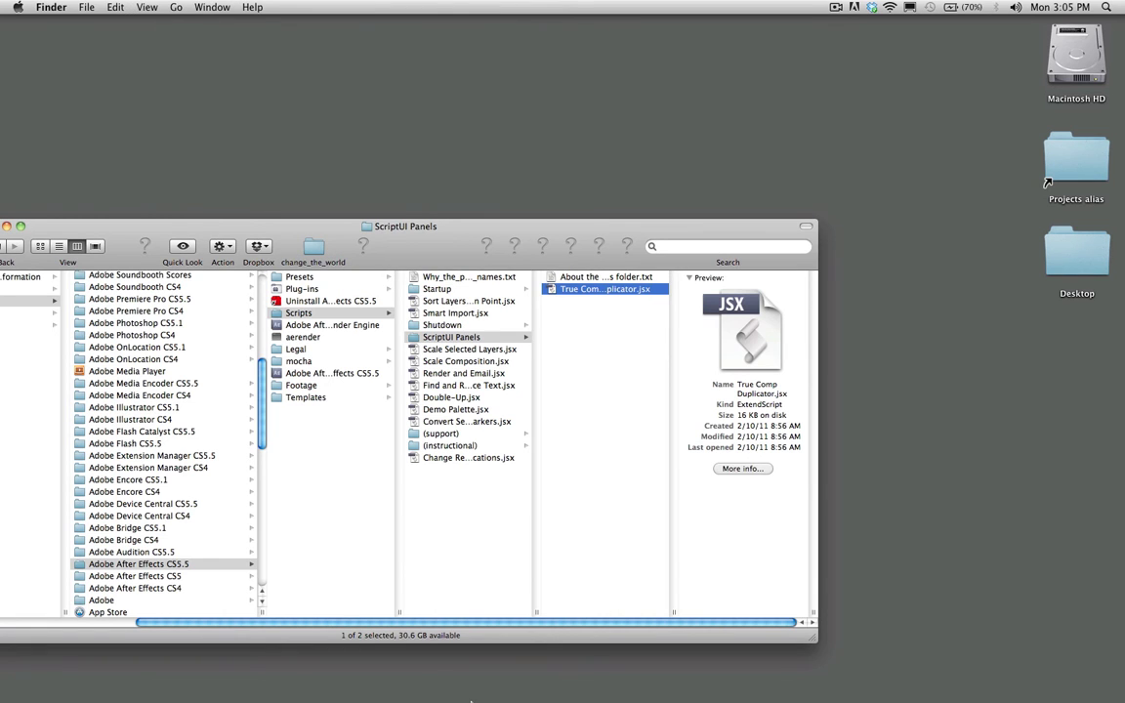
Step: Relaunch After Effects, dismiss the startup warning, and open the Window menu
click(435, 672)
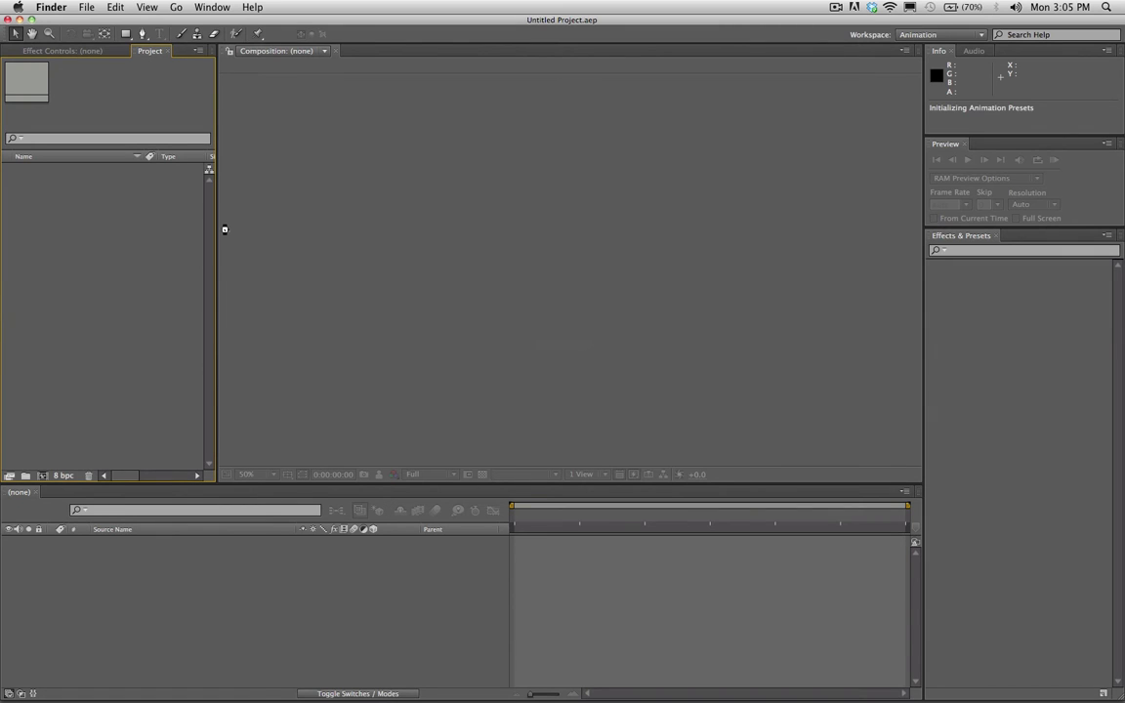
click(222, 199)
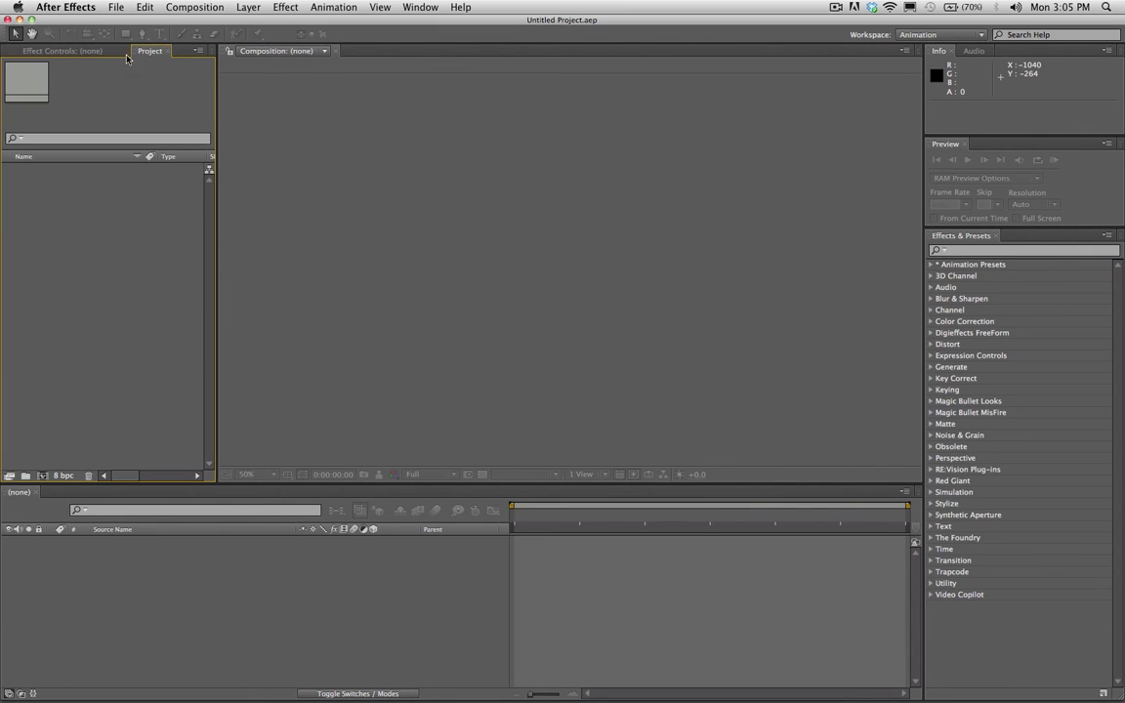
click(98, 51)
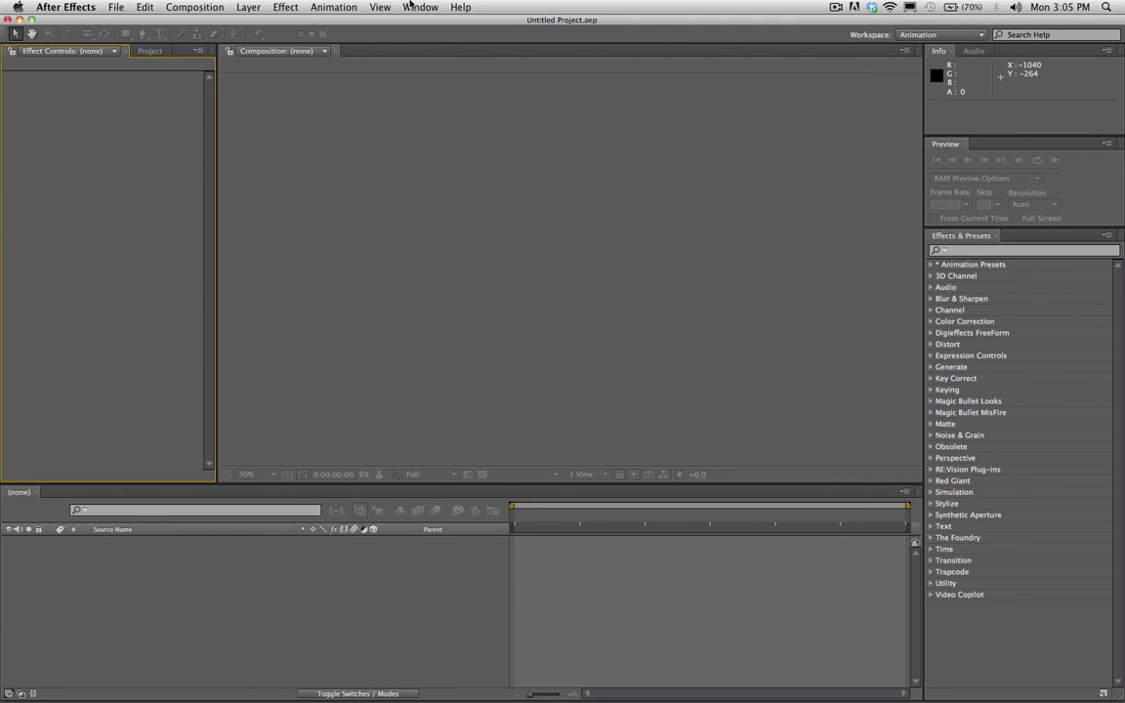
click(410, 4)
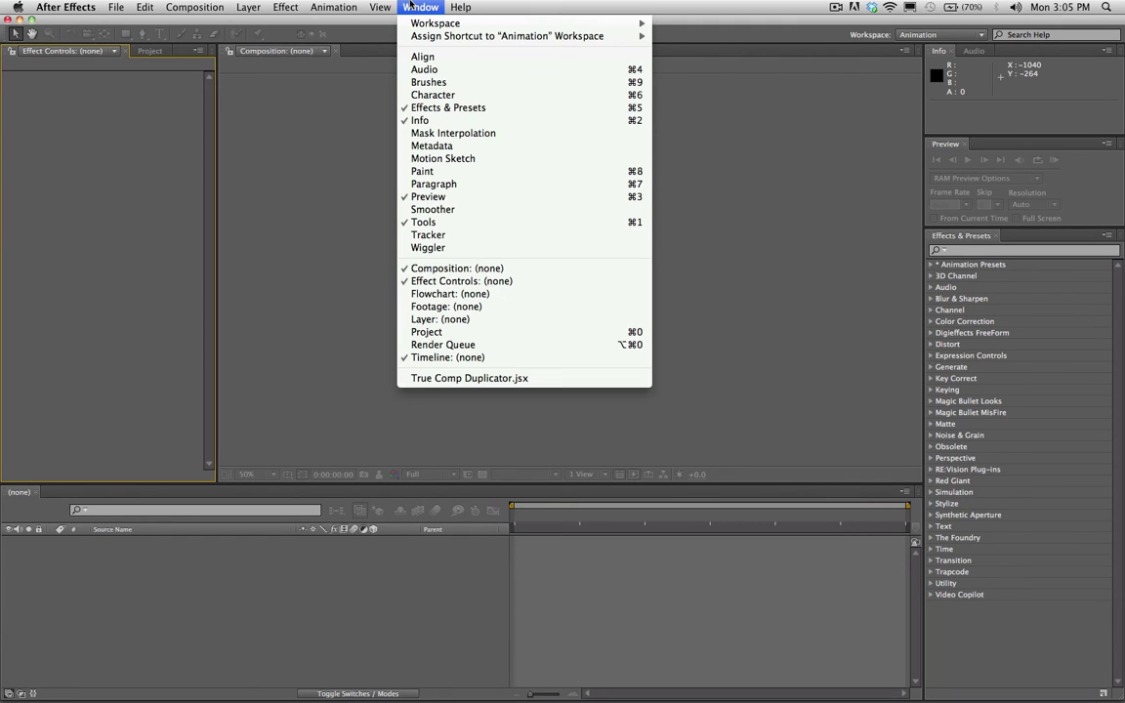
Step: Open True Comp Duplicator.jsx, dock it atop the right column above Preview, and widen that column
click(471, 378)
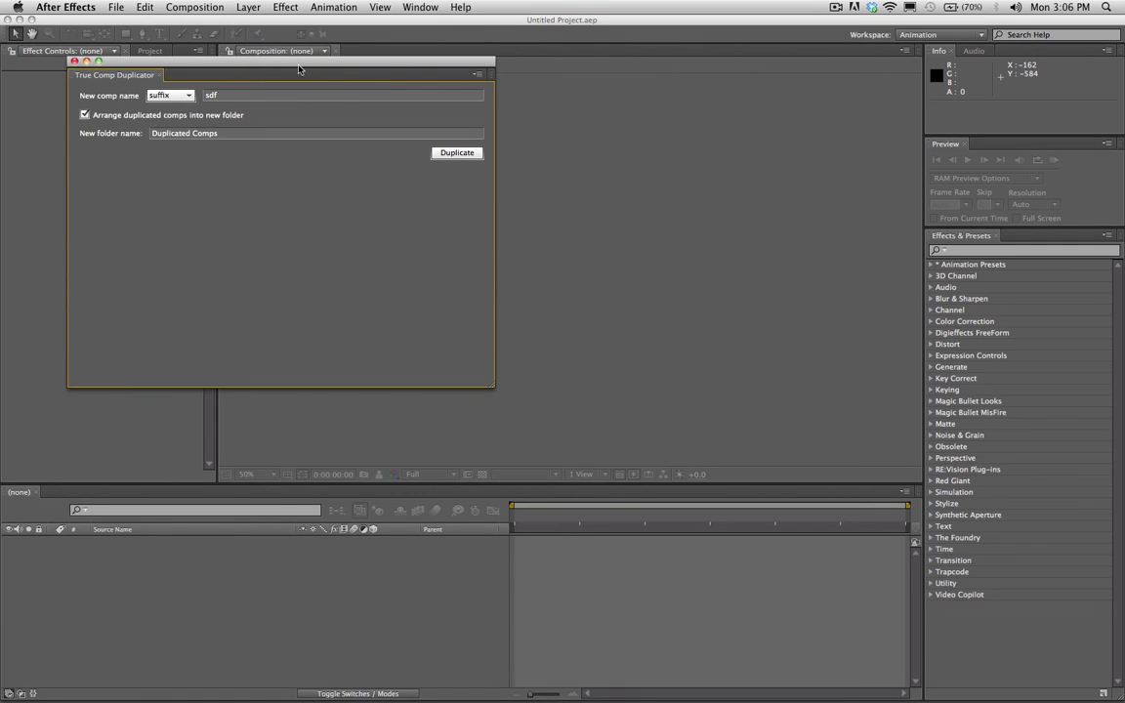
drag(299, 68, 532, 232)
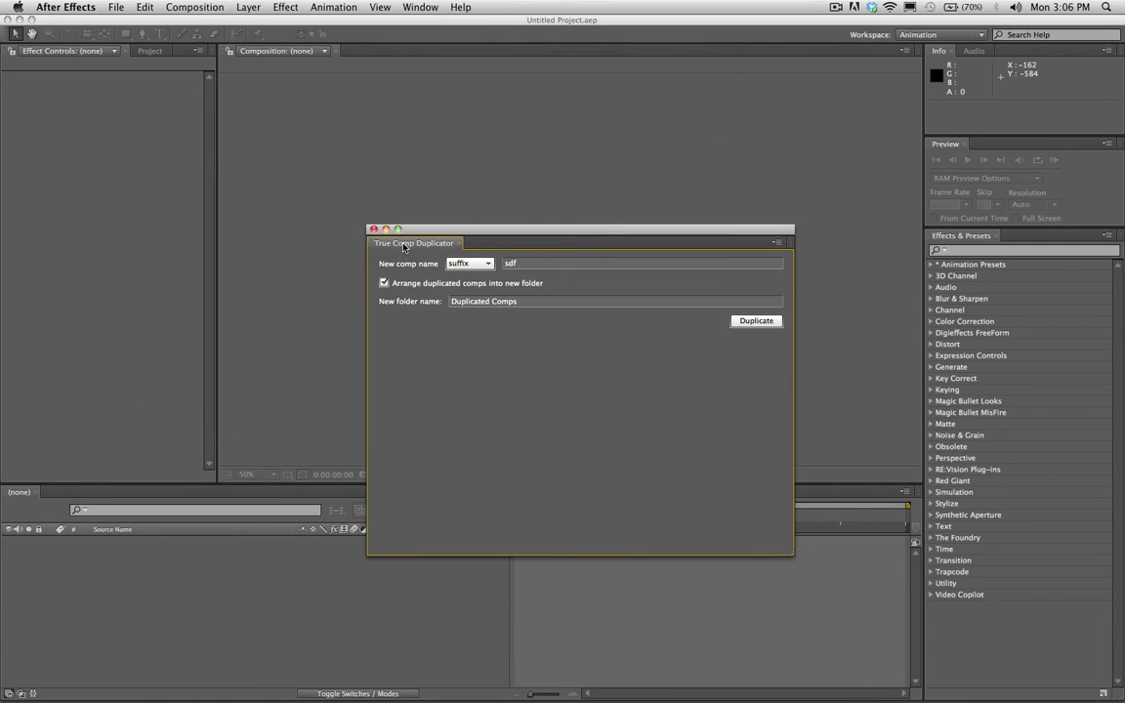
drag(405, 246, 932, 127)
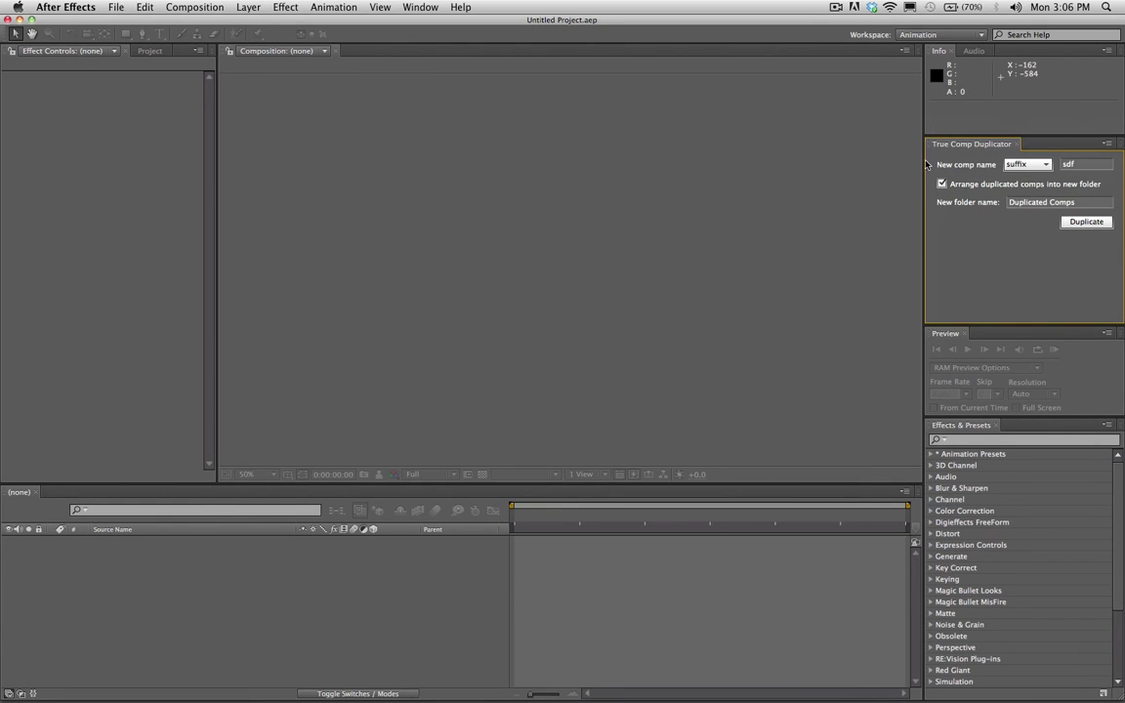
drag(922, 169, 845, 190)
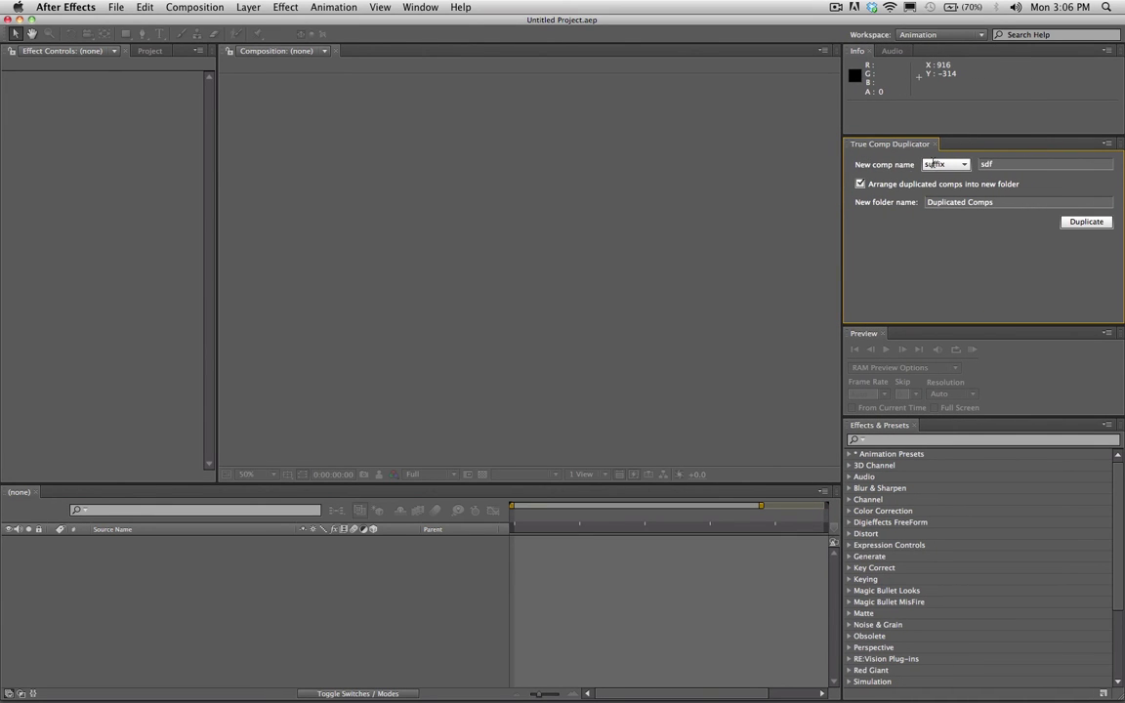
Step: Open comp duplicator demo.aep from the recent projects list
click(115, 6)
mouse_move(243, 50)
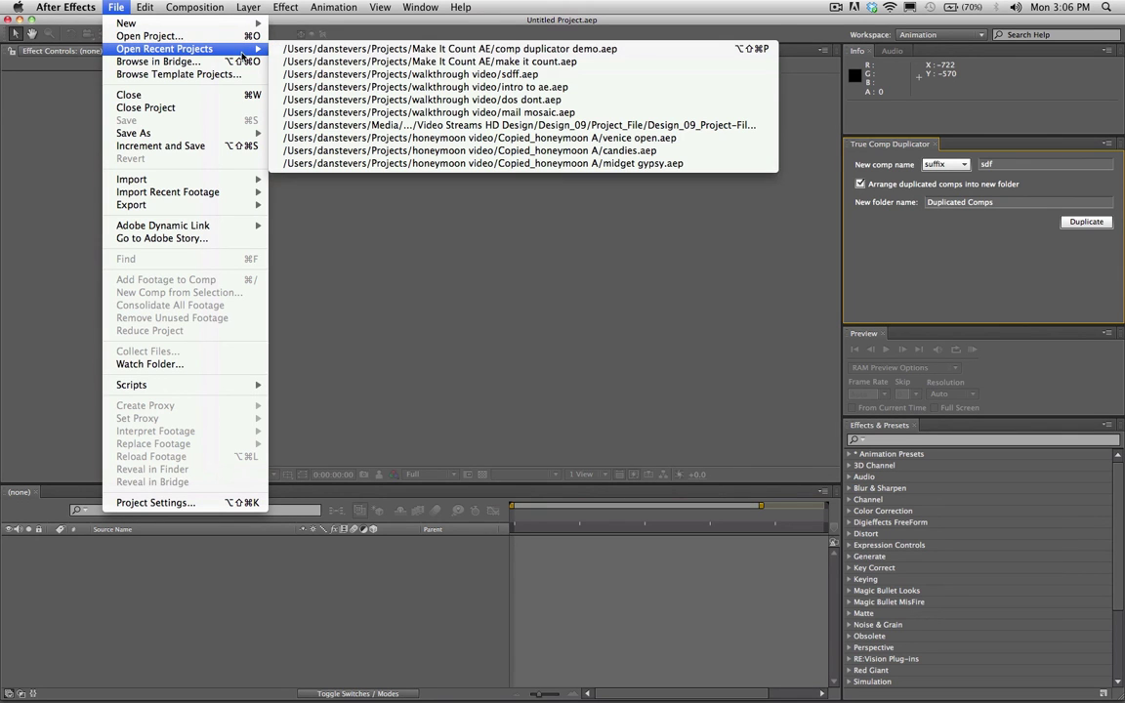
click(369, 50)
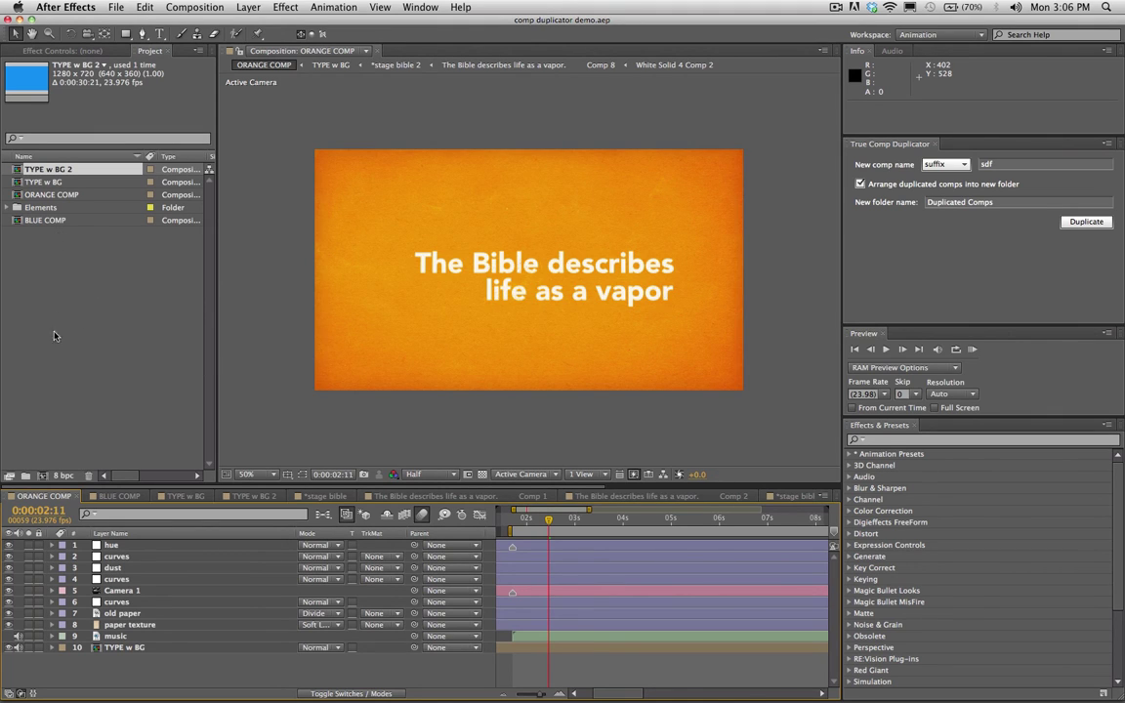
Step: Select ORANGE COMP, keep suffix naming, and select the old sdf suffix to replace it with GREEN
click(49, 196)
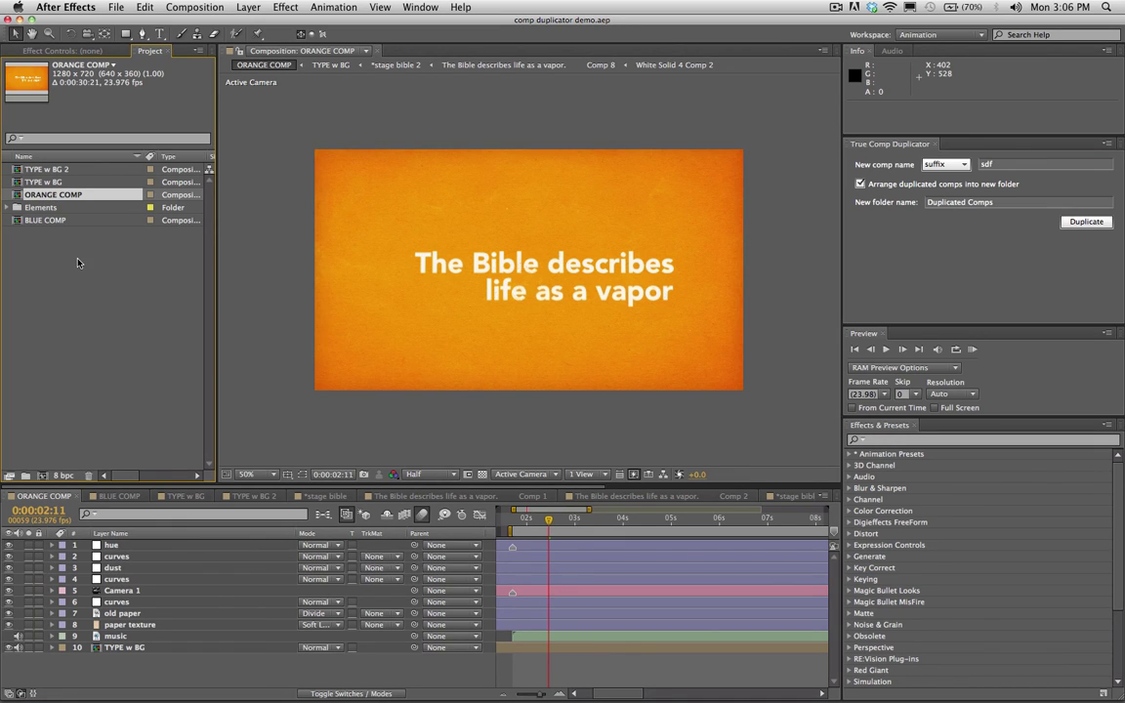
click(45, 183)
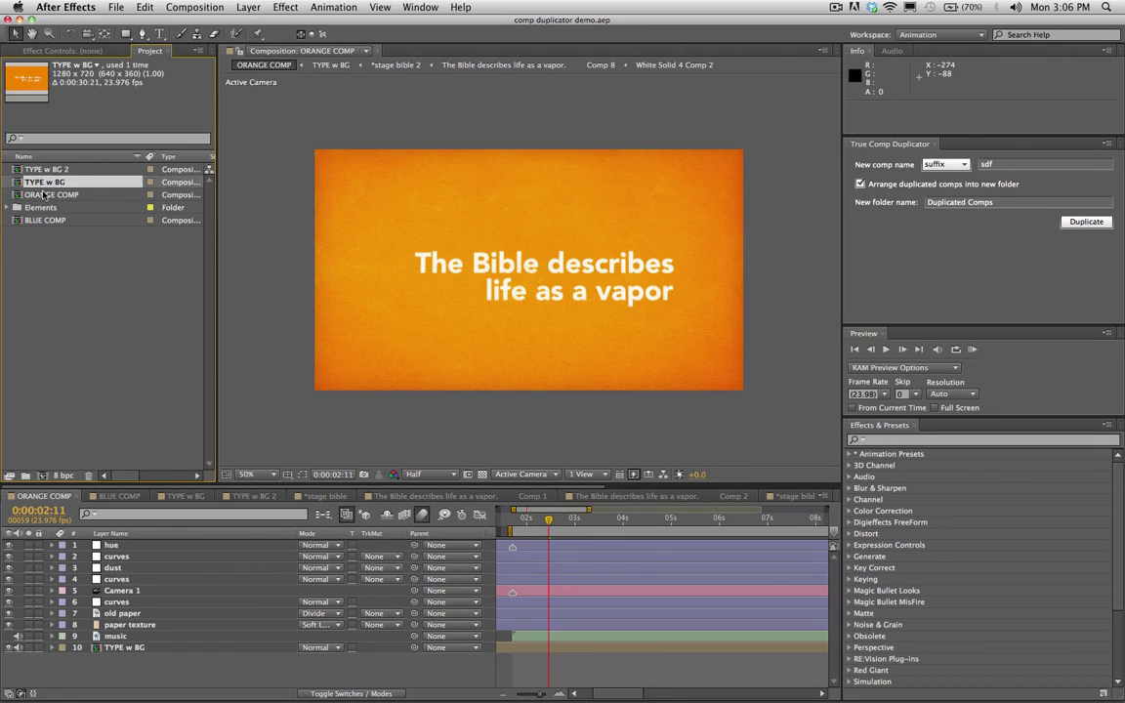
click(55, 195)
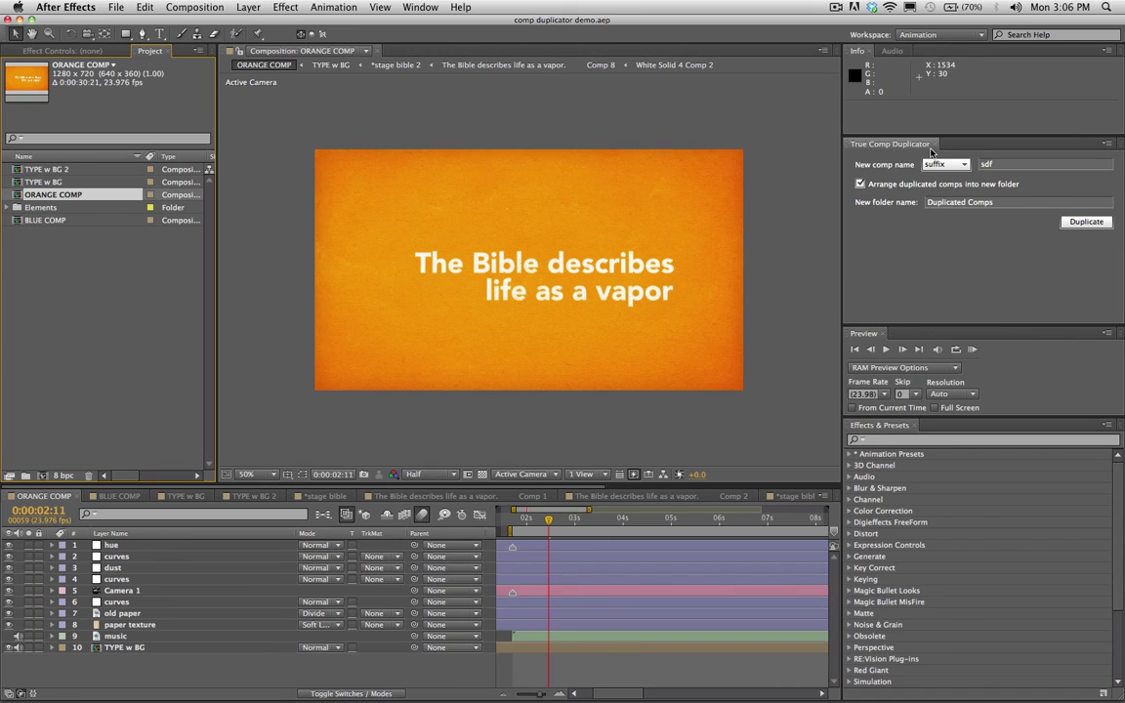
click(1030, 165)
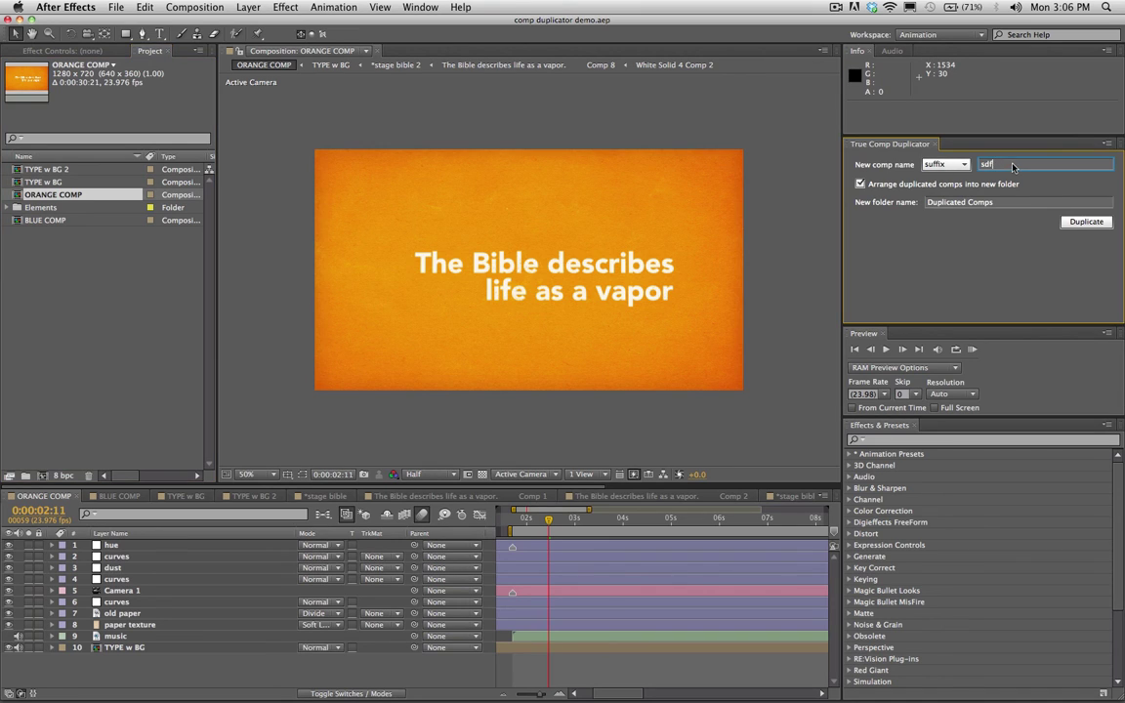
click(945, 164)
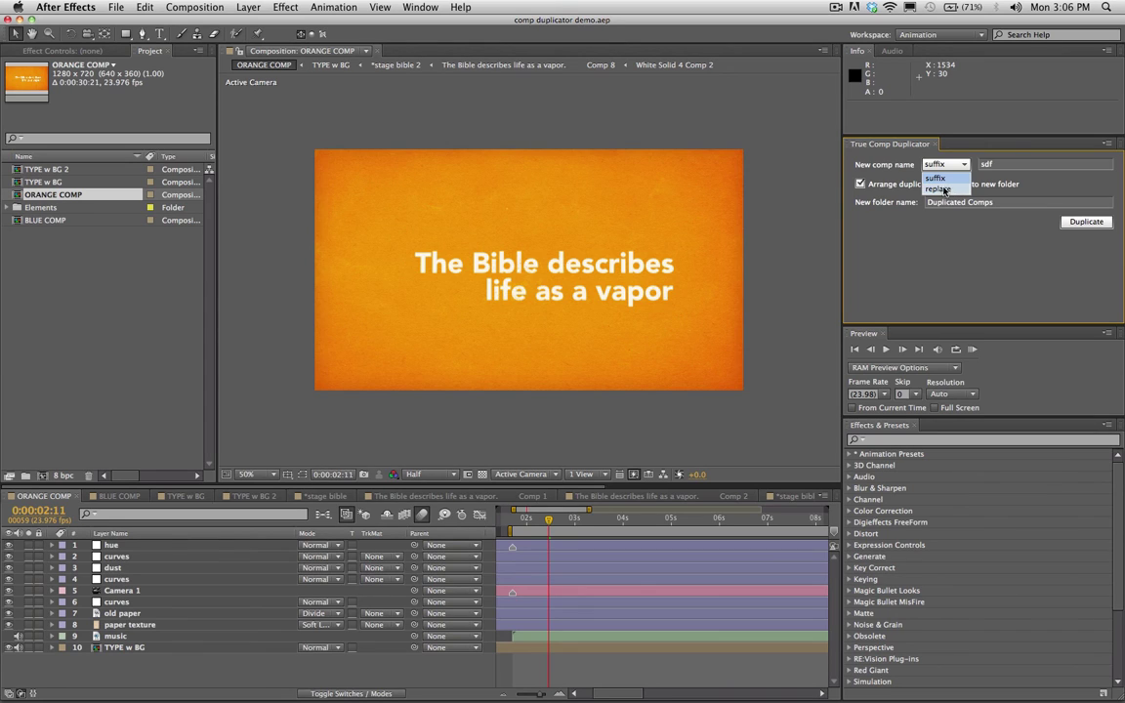
click(936, 178)
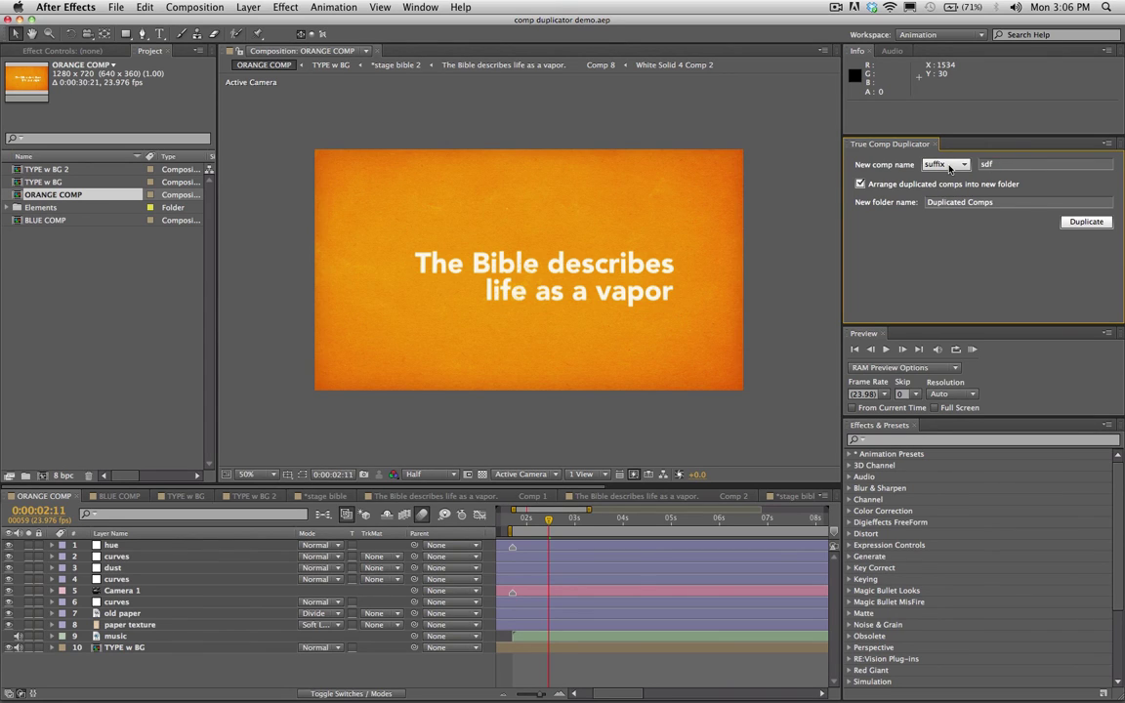
click(999, 168)
double_click(1003, 166)
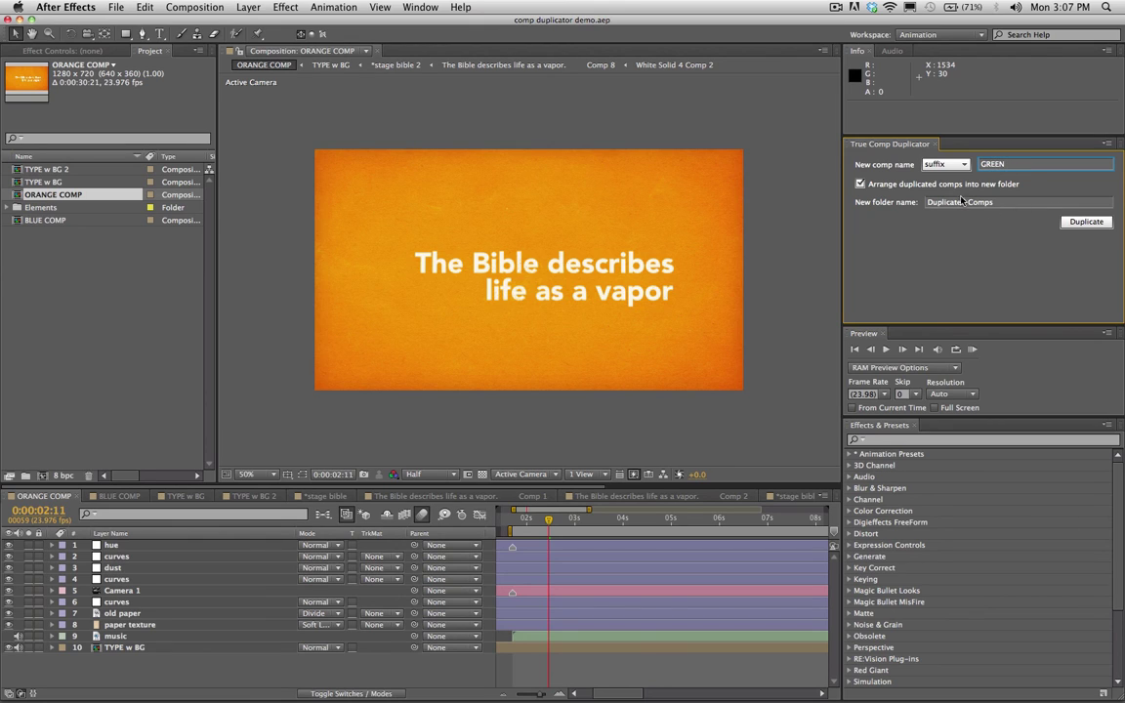
Step: Keep Arrange into new folder checked and clear the default folder name
click(860, 184)
click(859, 184)
click(1014, 204)
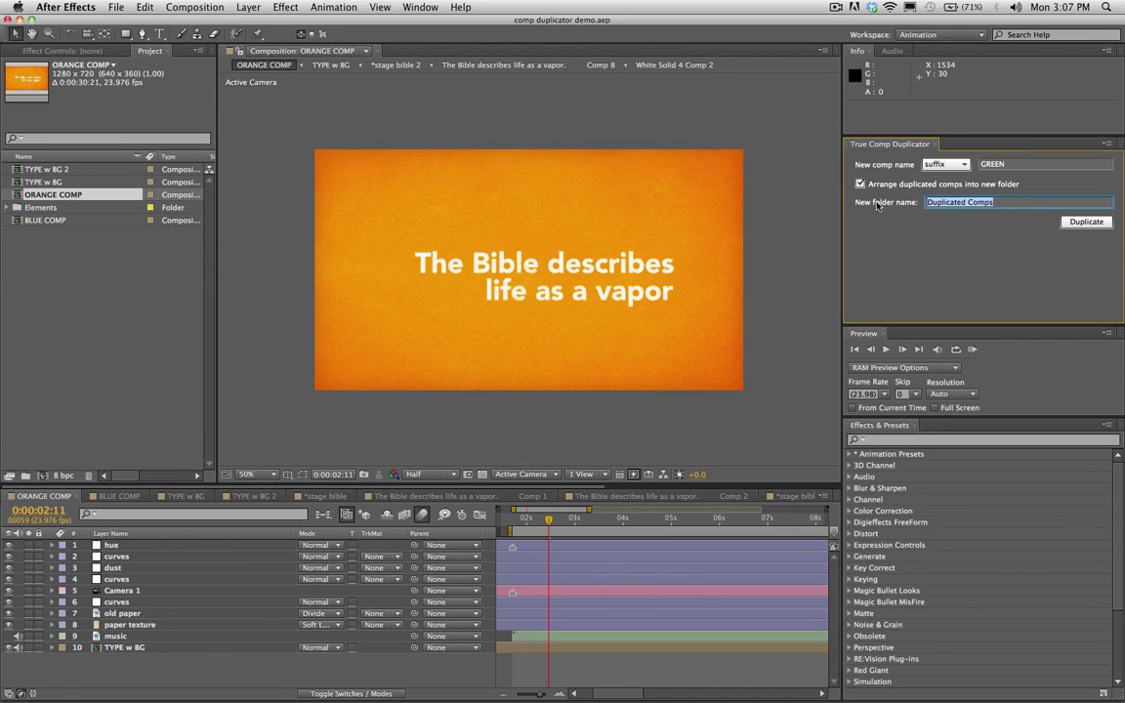
key(BackSpace)
Step: Name the folder GREEN COMP, run the duplication, and expand the new GREEN COMP folder
text(GREEN COMP)
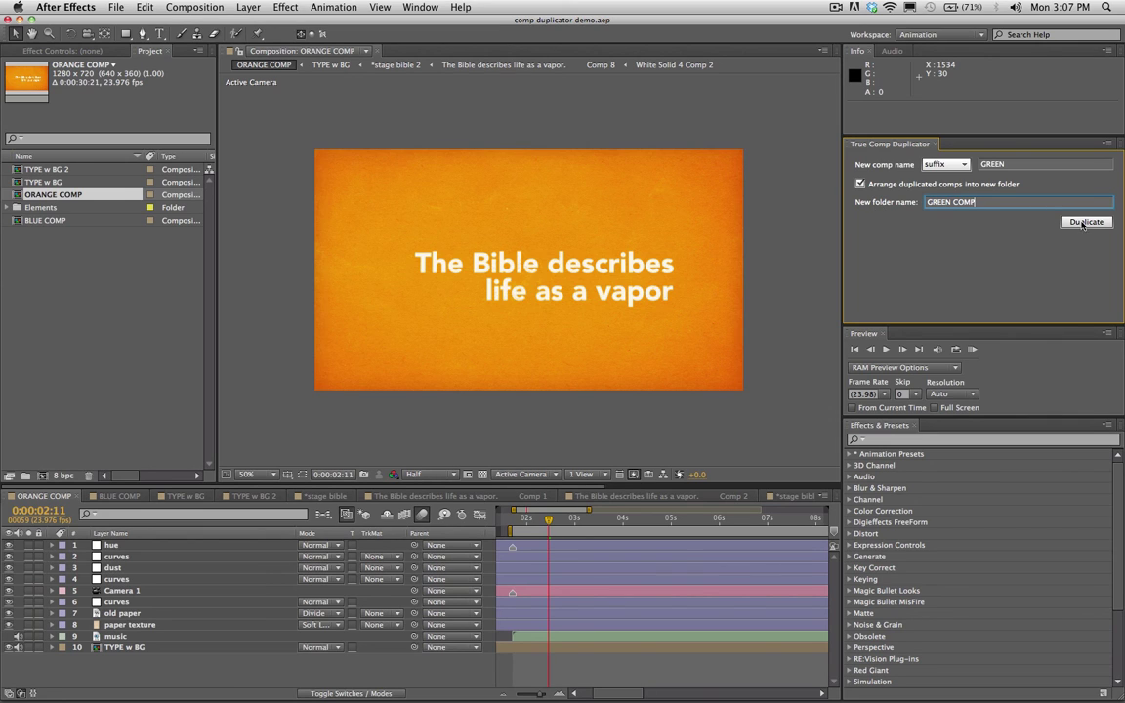
click(1058, 222)
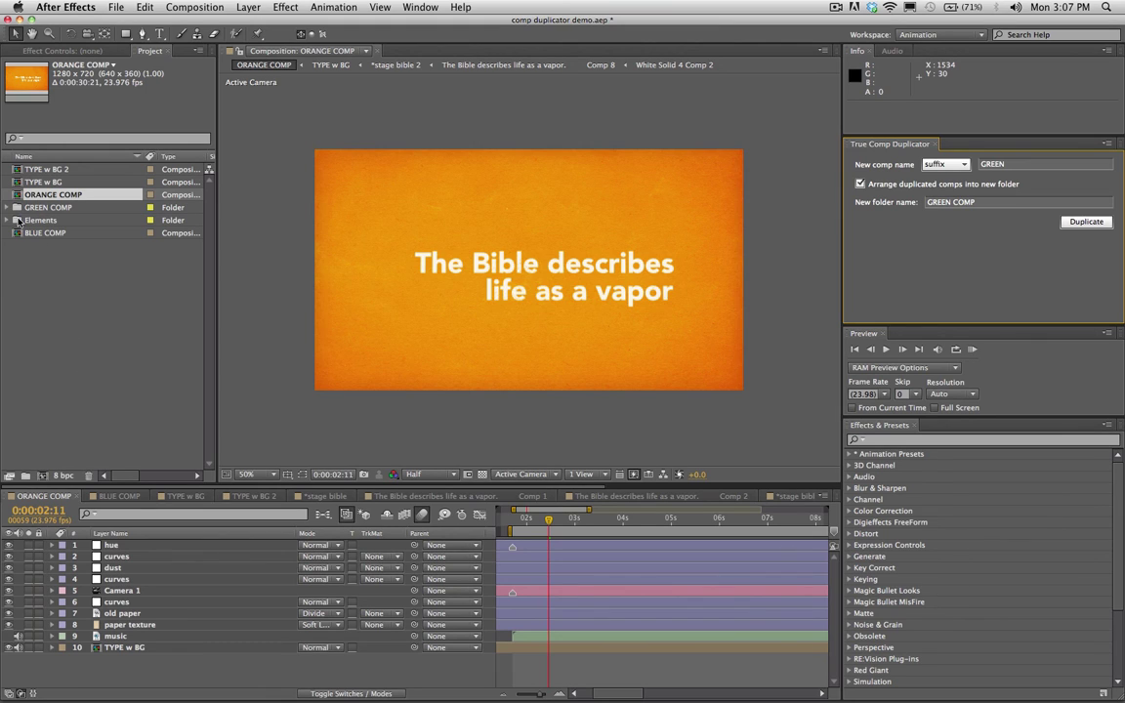
click(10, 208)
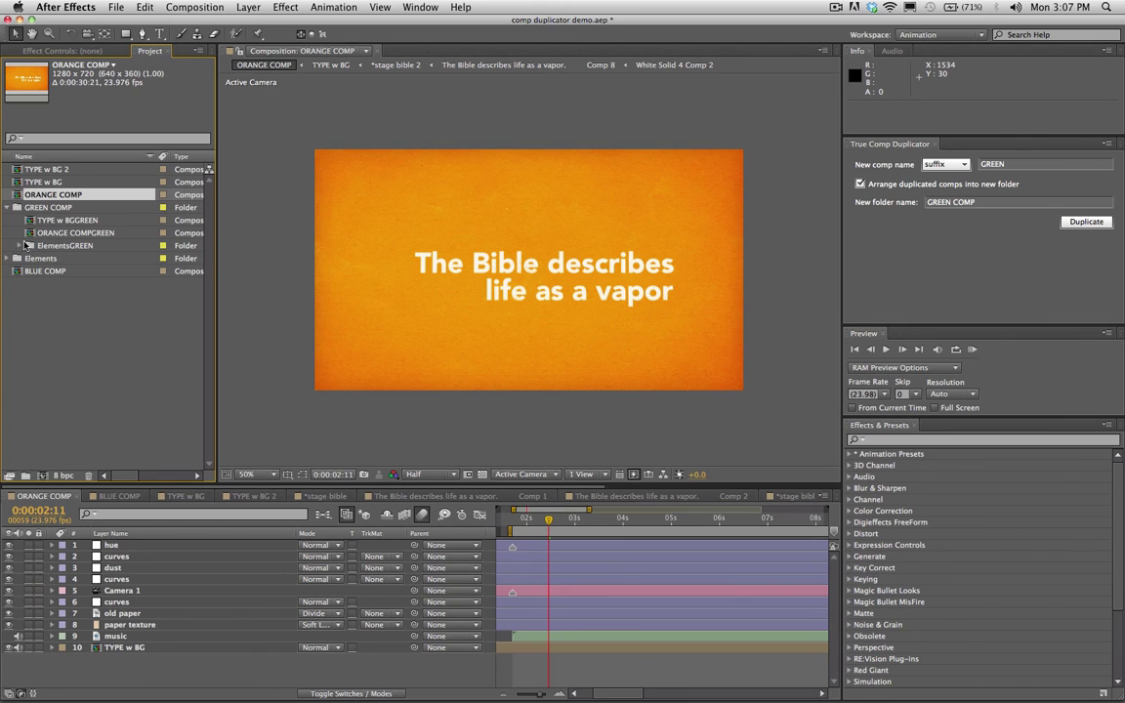
drag(215, 291, 293, 291)
Step: Compare TYPE w BGGREEN and ORANGE COMPGREEN, then open ORANGE COMPGREEN and rename it 'GREEN COMP'
click(78, 232)
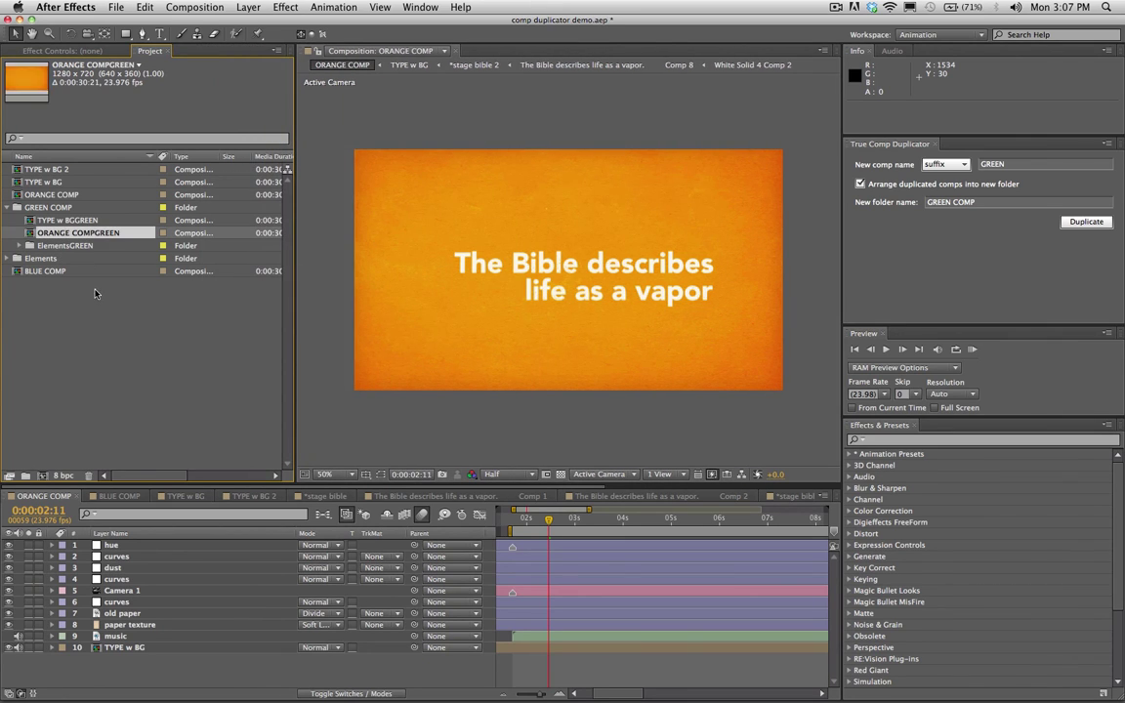
click(74, 219)
click(78, 232)
click(66, 221)
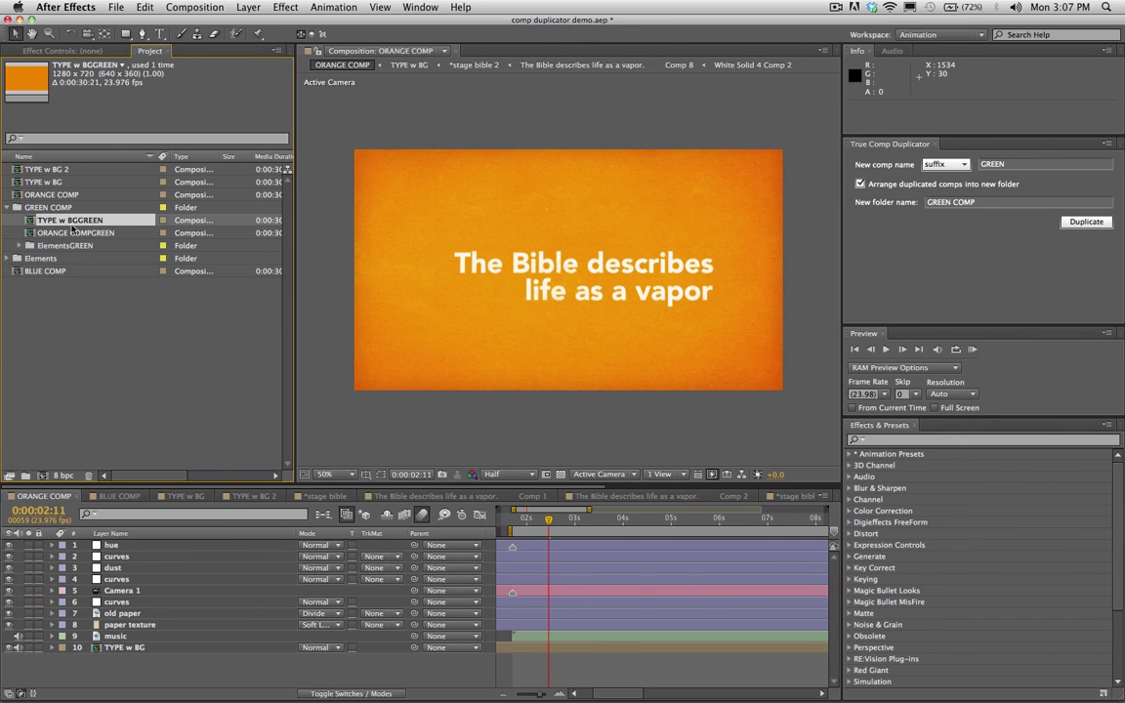
click(59, 232)
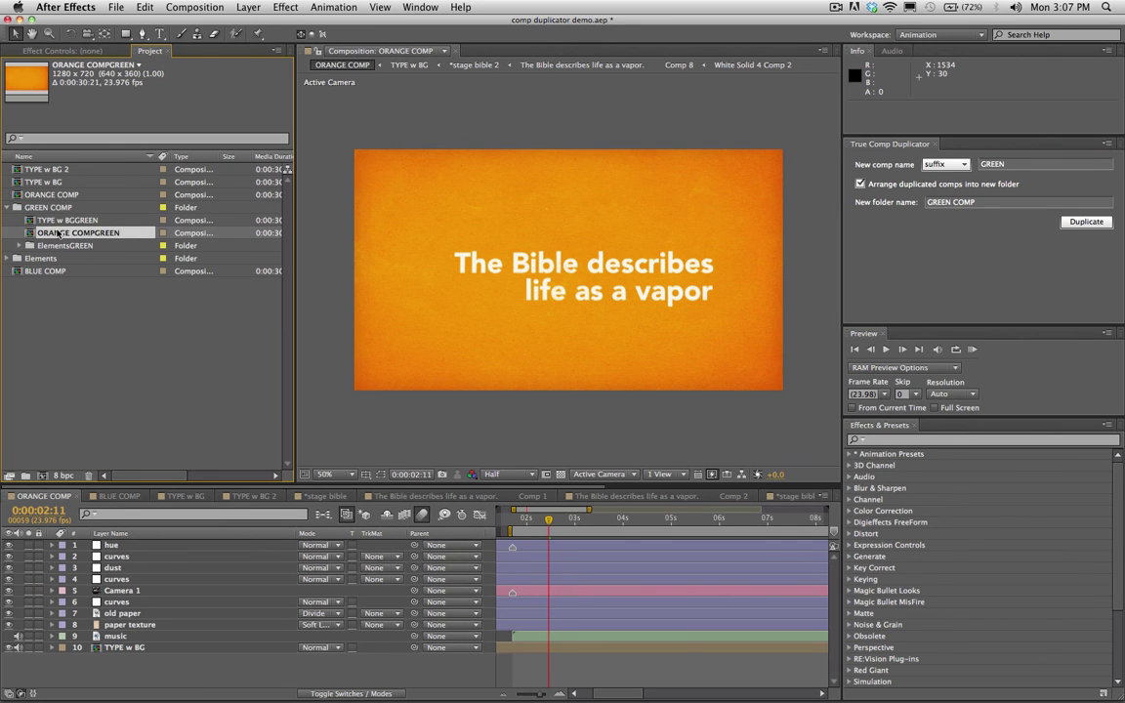
double_click(59, 232)
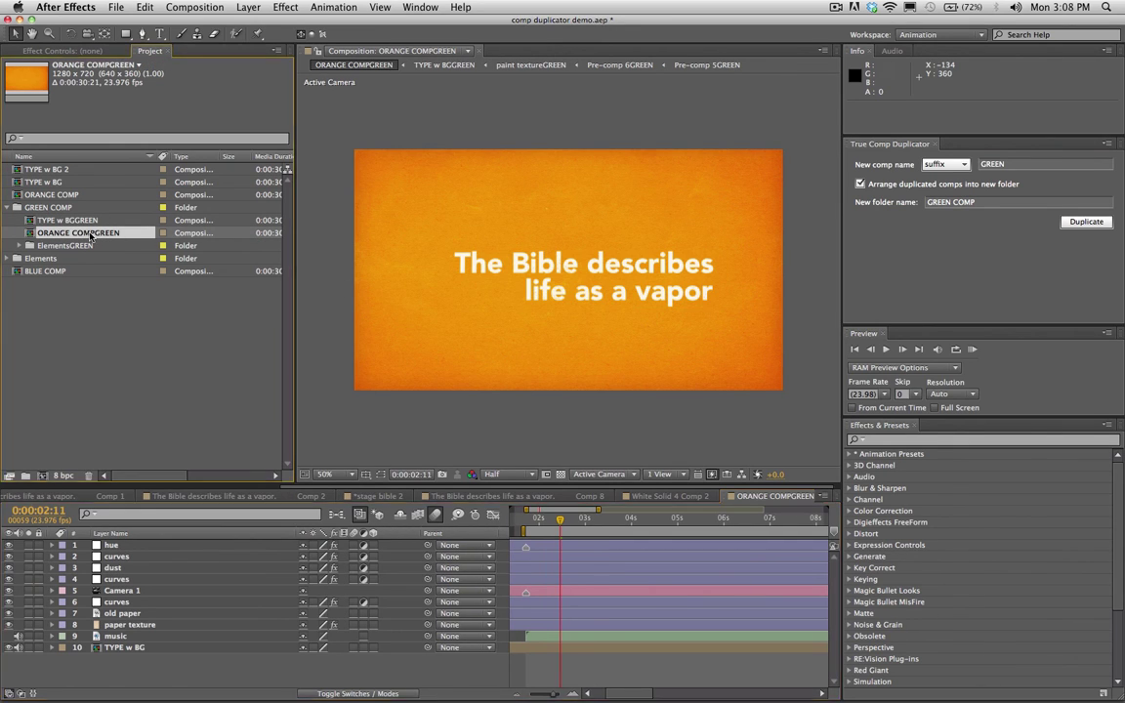
key(Return)
text(GRE)
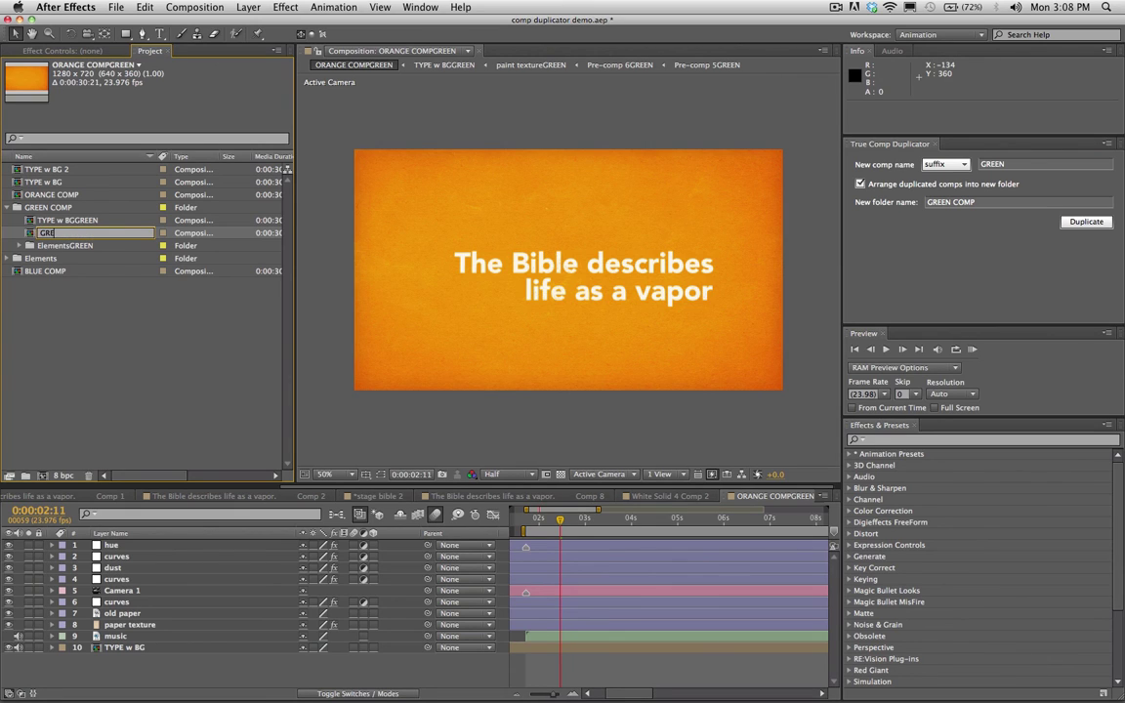
text(EN COMP)
key(Return)
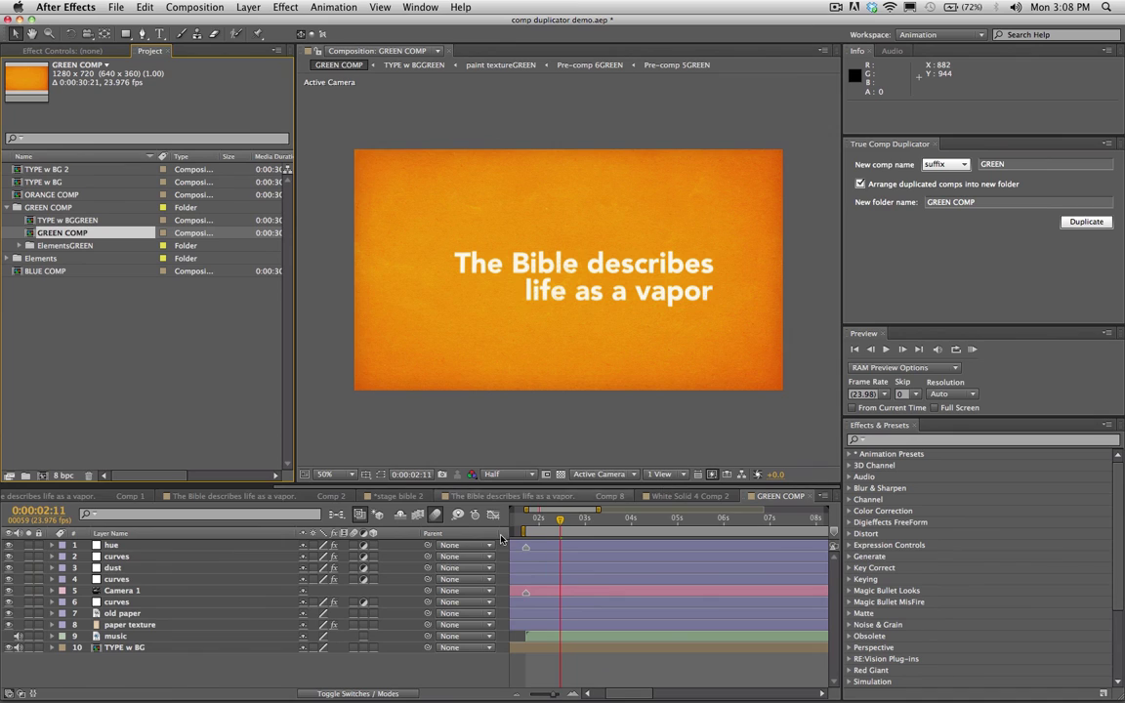
Step: Show source names in GREEN COMP's timeline, revealing its bottom layer is TYPE w BGGREEN
click(141, 652)
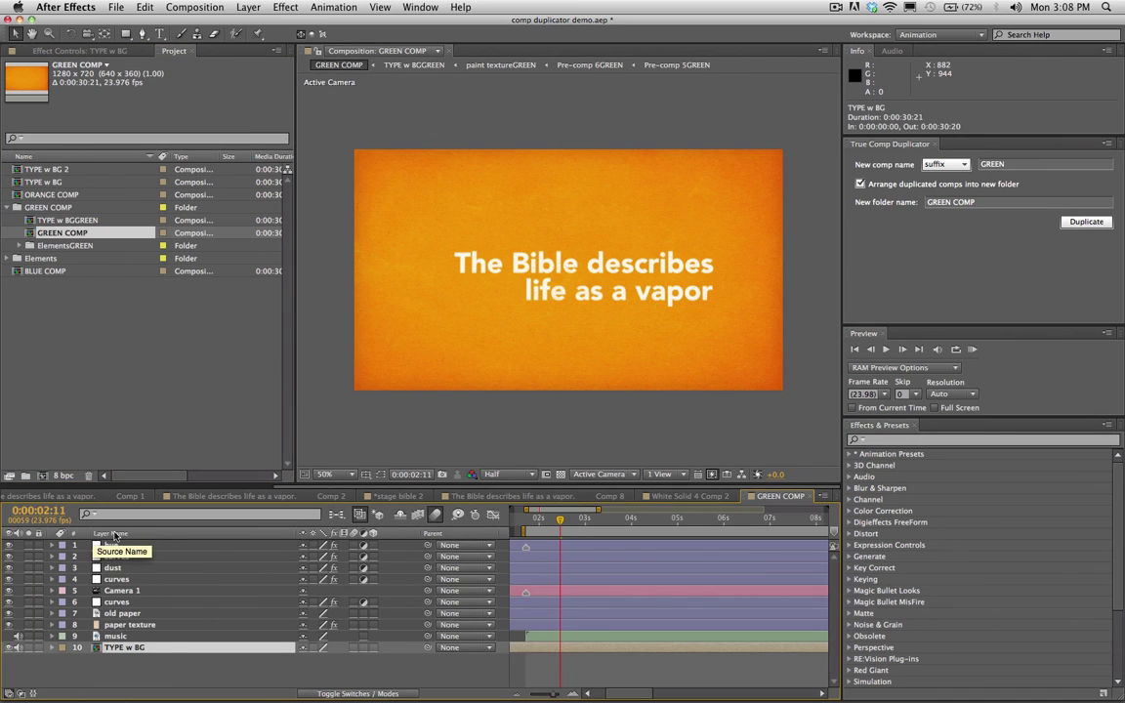
click(114, 535)
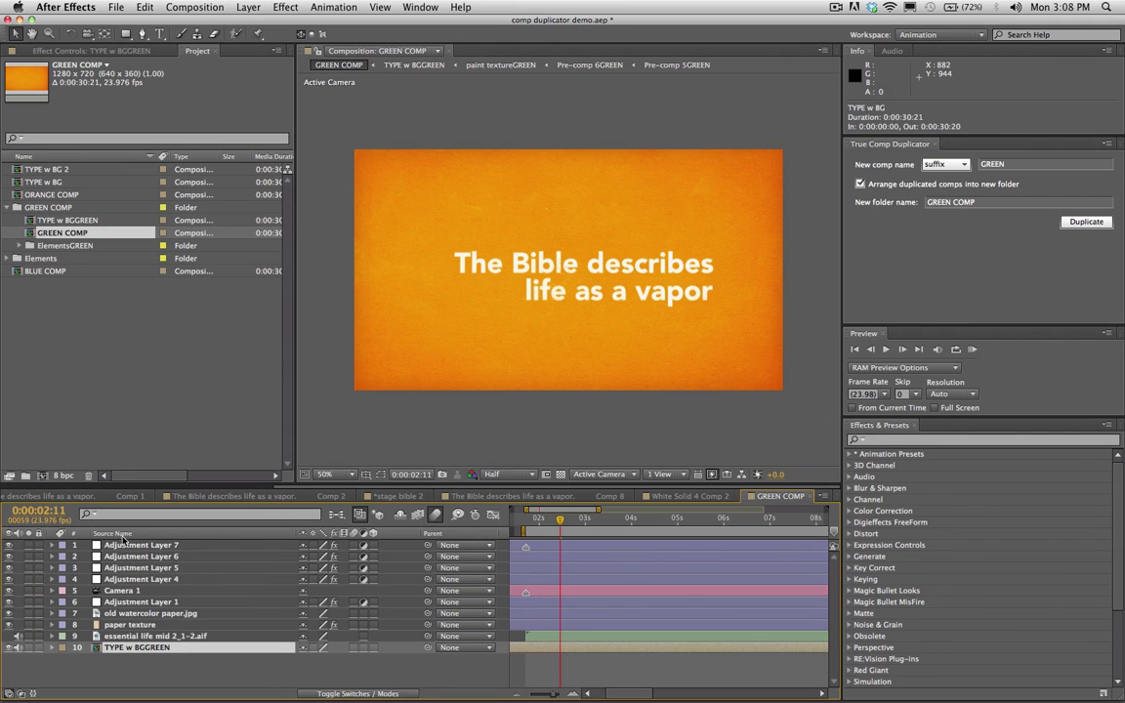
click(122, 535)
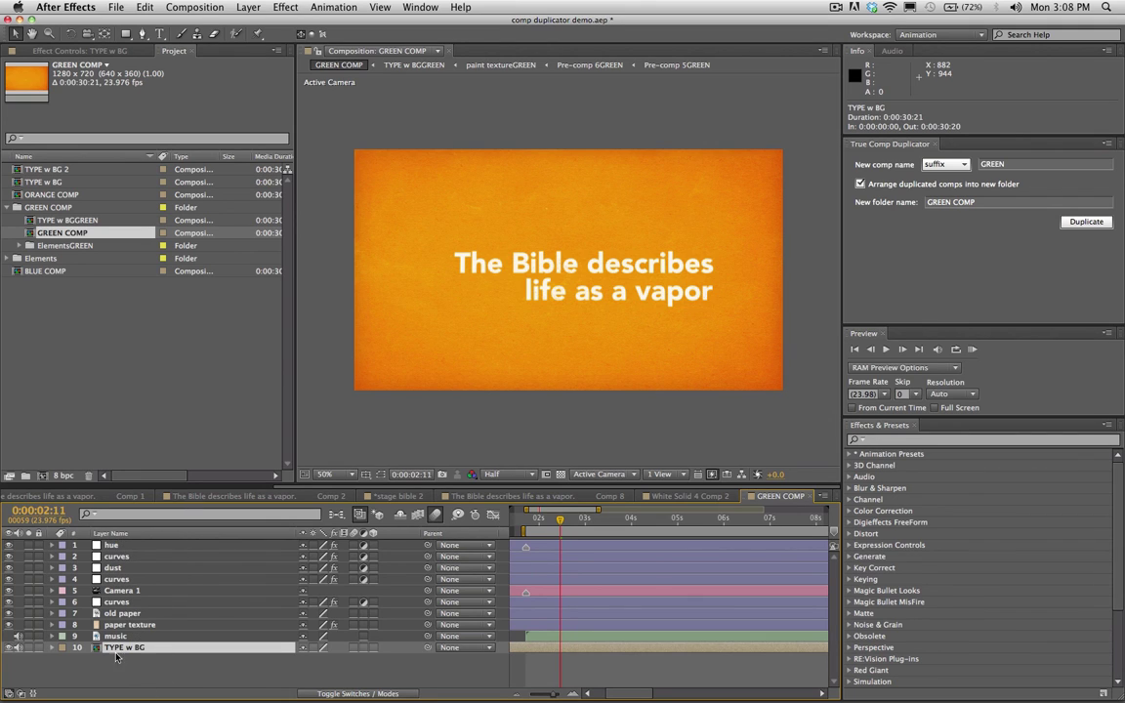
click(107, 535)
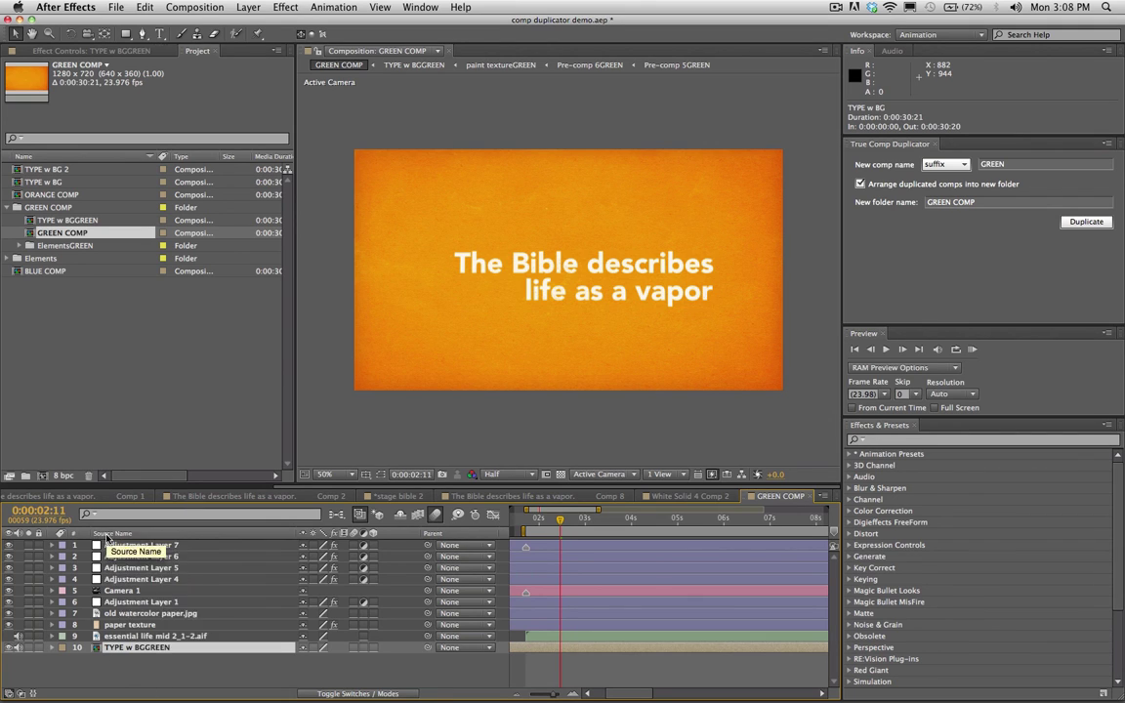
click(126, 648)
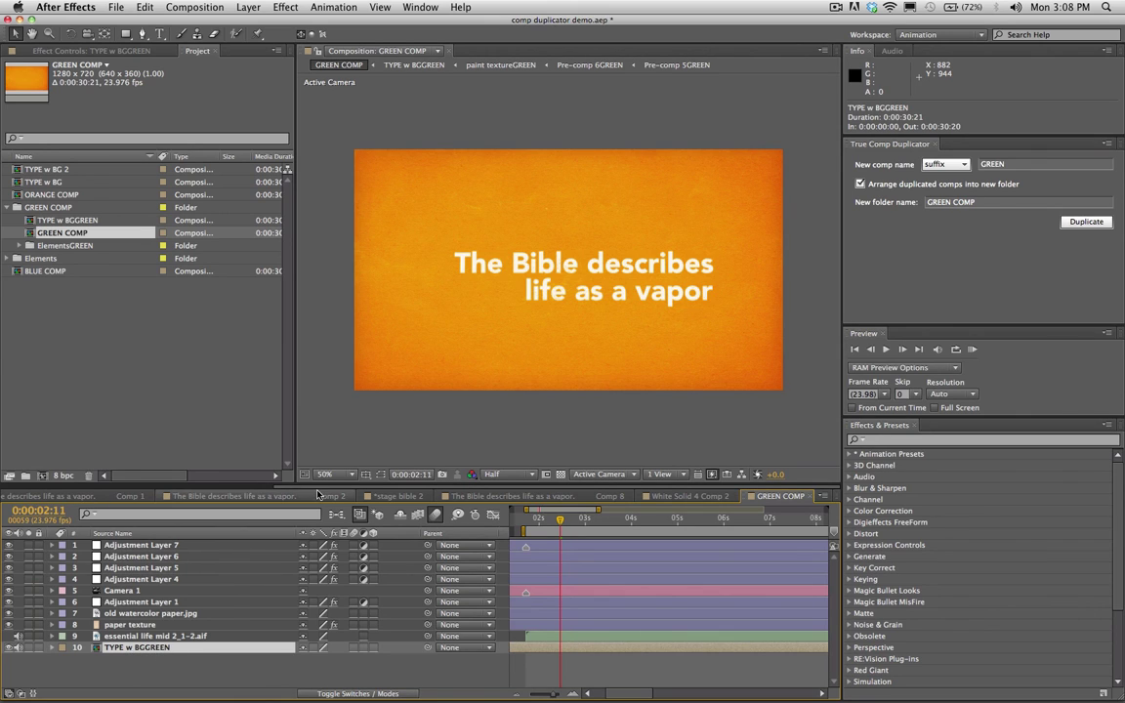
drag(317, 495, 49, 496)
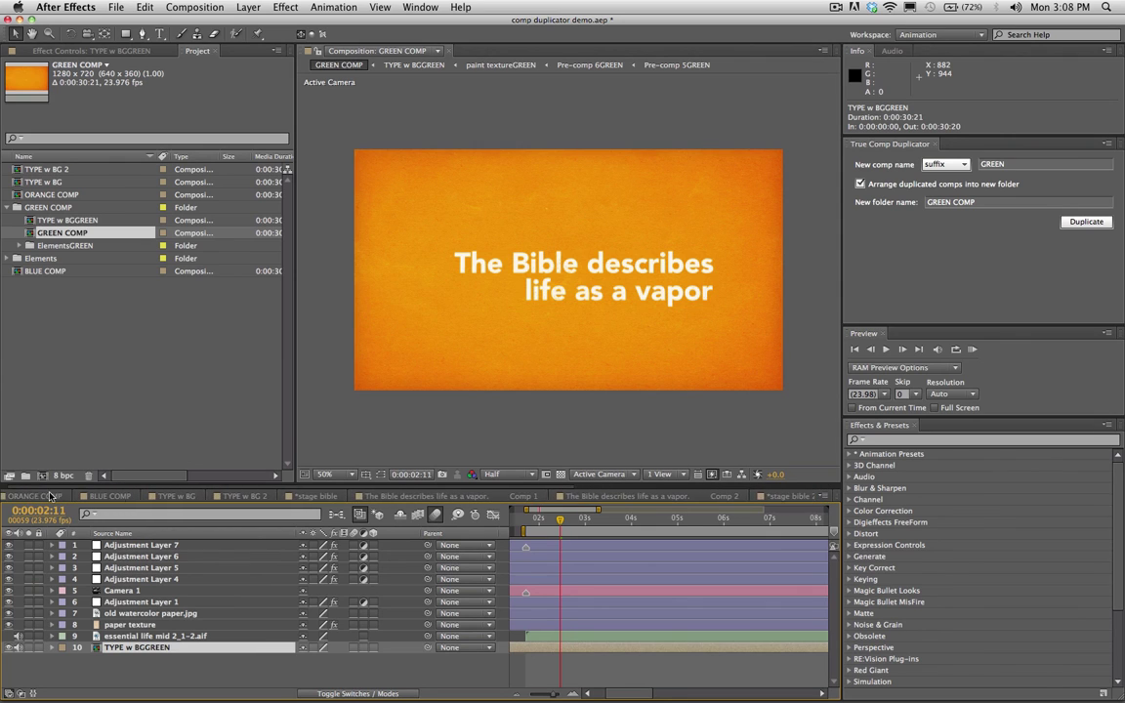
Step: Compare ORANGE COMP's source names, then return to GREEN COMP and clear the selection
click(47, 496)
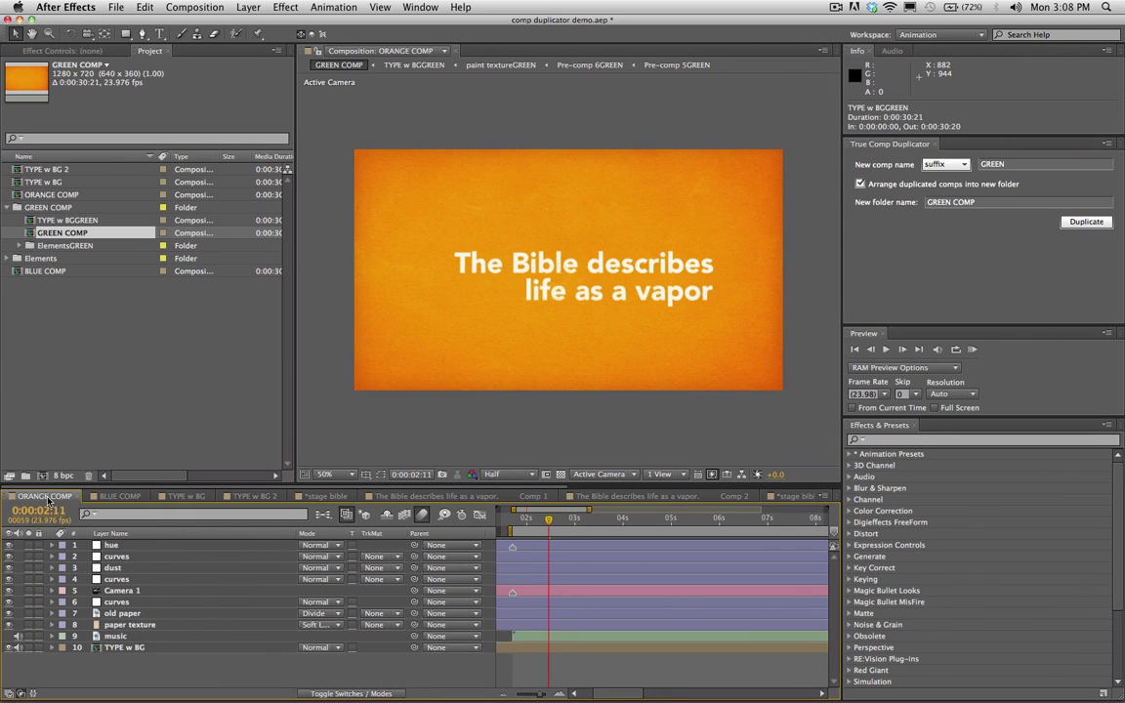
click(111, 533)
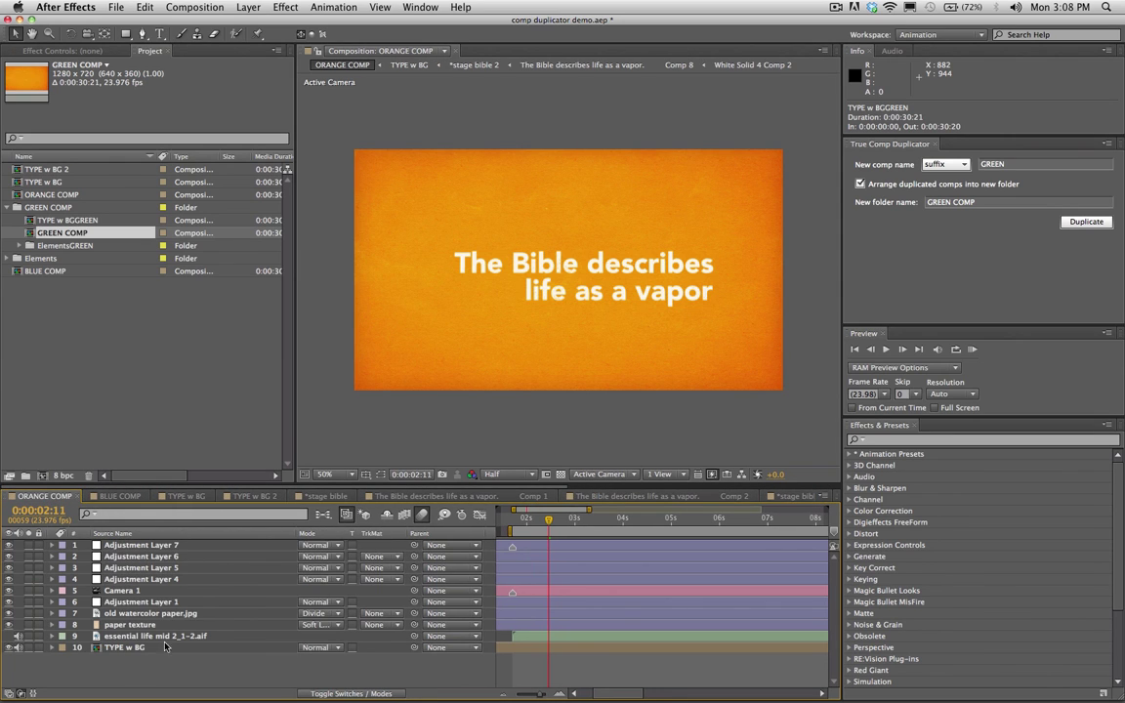
drag(268, 488, 514, 472)
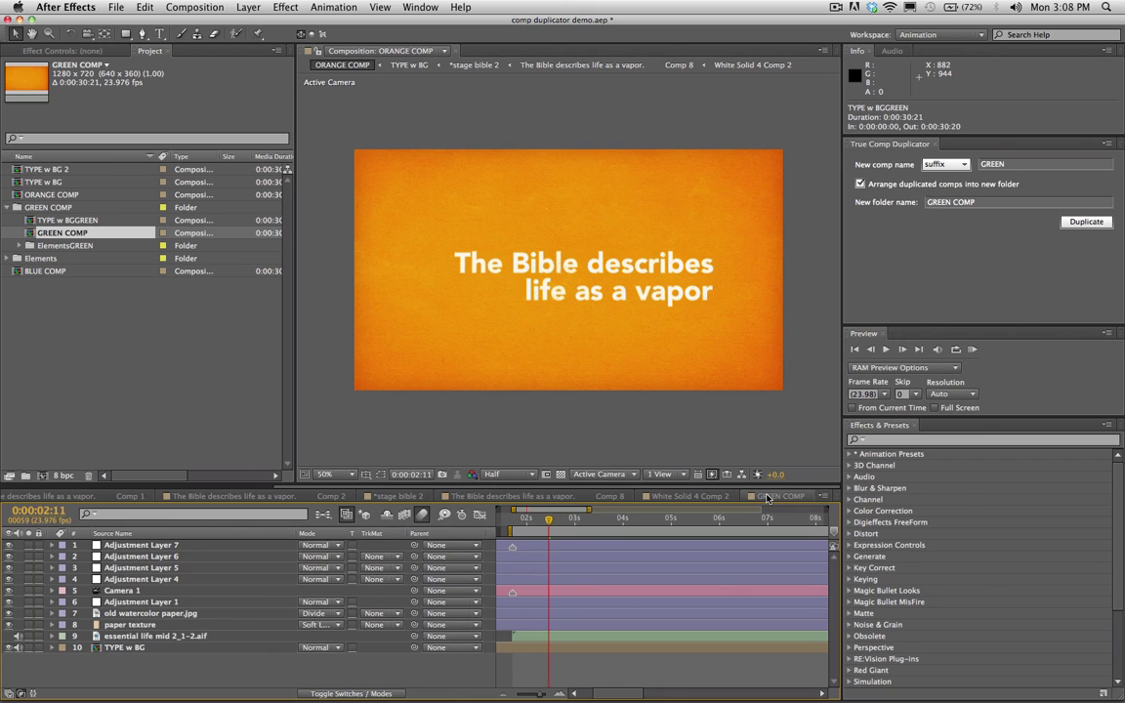
click(768, 497)
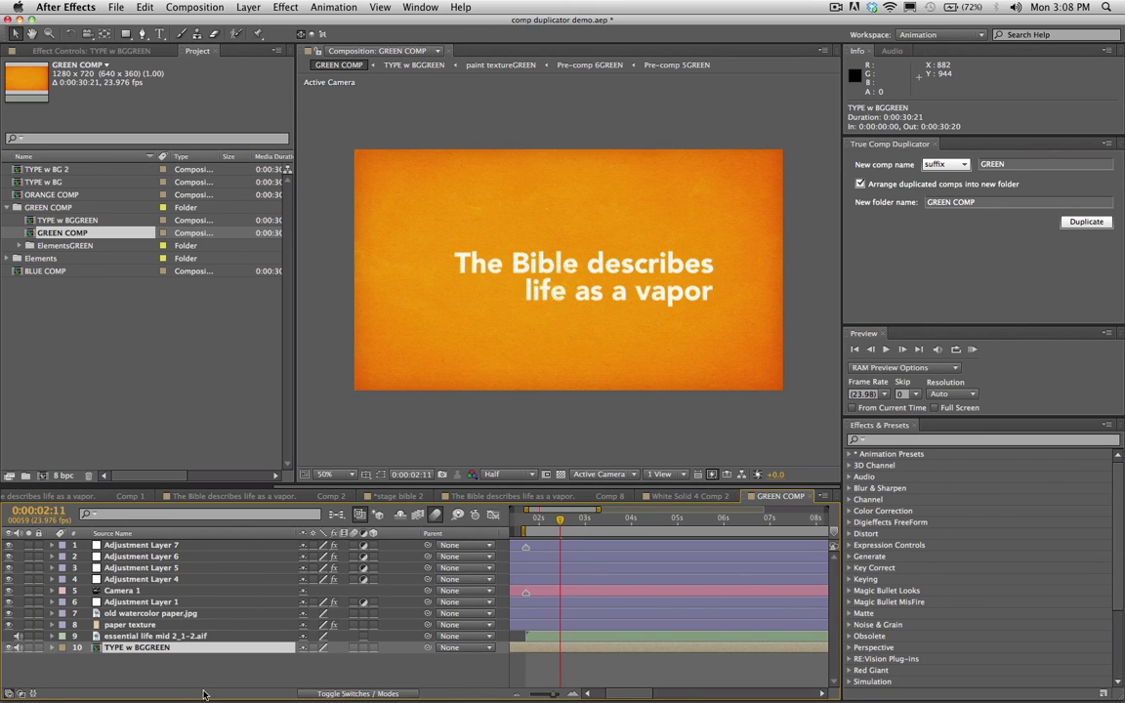
click(117, 654)
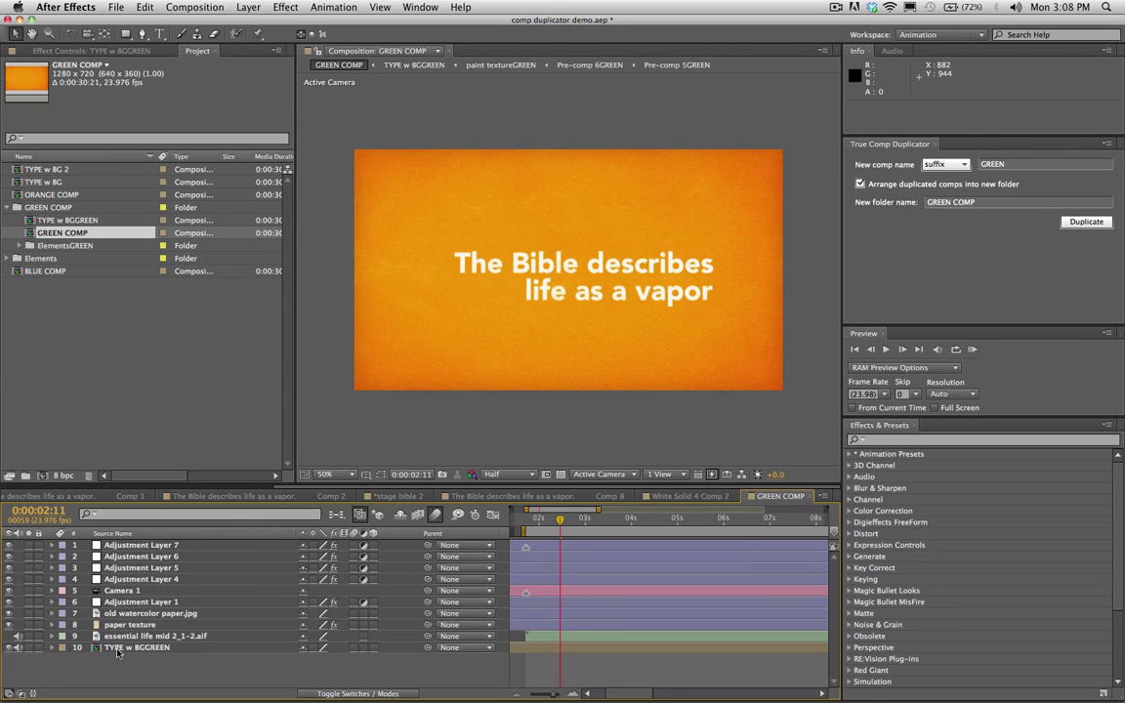
Step: Open the TYPE w BGGREEN precomp and check its paint textureGREEN and *stage bible 2GREEN layers
double_click(117, 652)
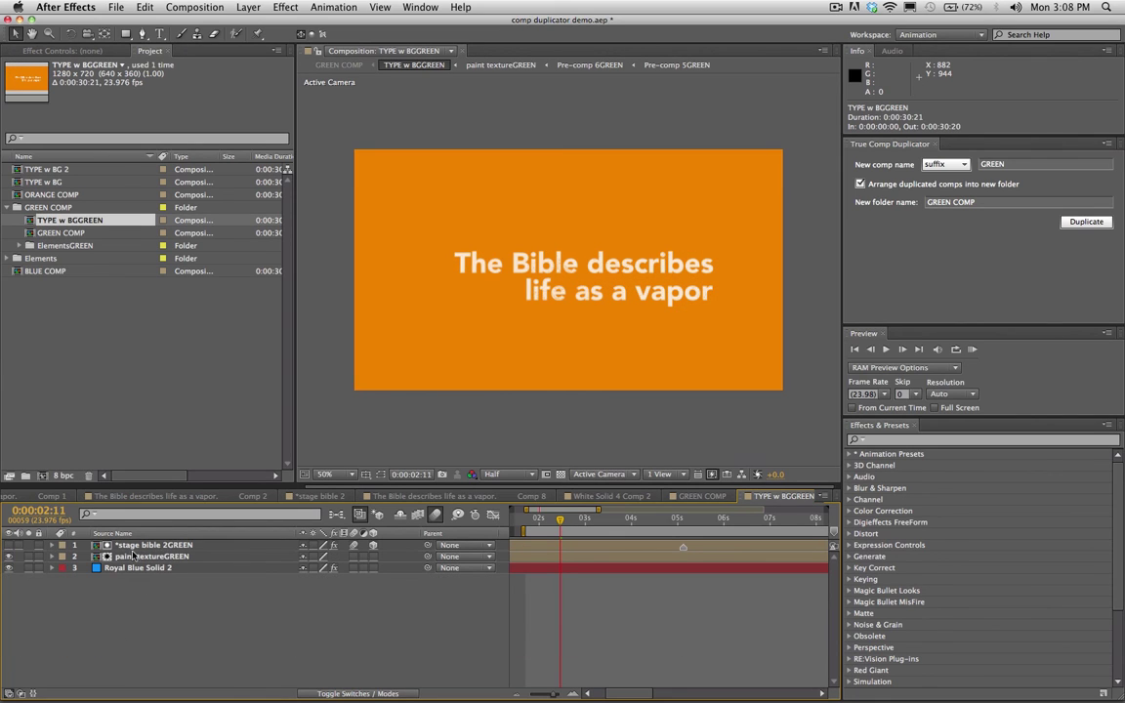
click(131, 554)
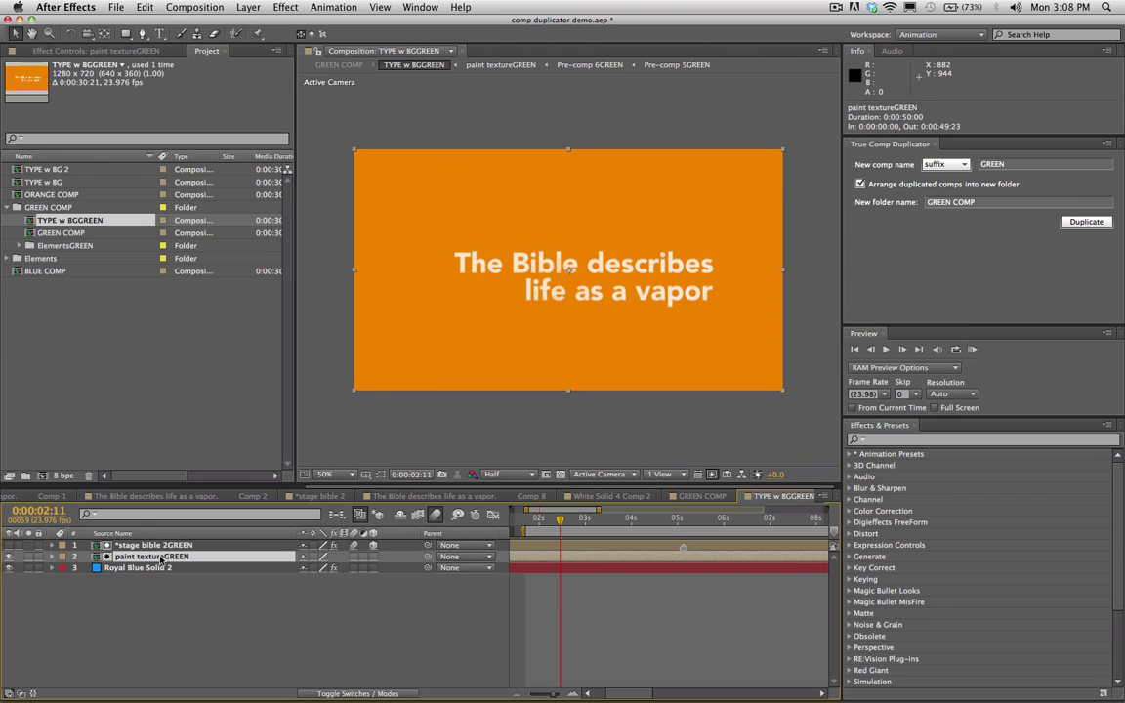
click(160, 546)
Step: Inspect *stage bible 2GREEN's Bible and Comp 4GREEN layers, then reopen TYPE w BGGREEN from GREEN COMP
double_click(153, 545)
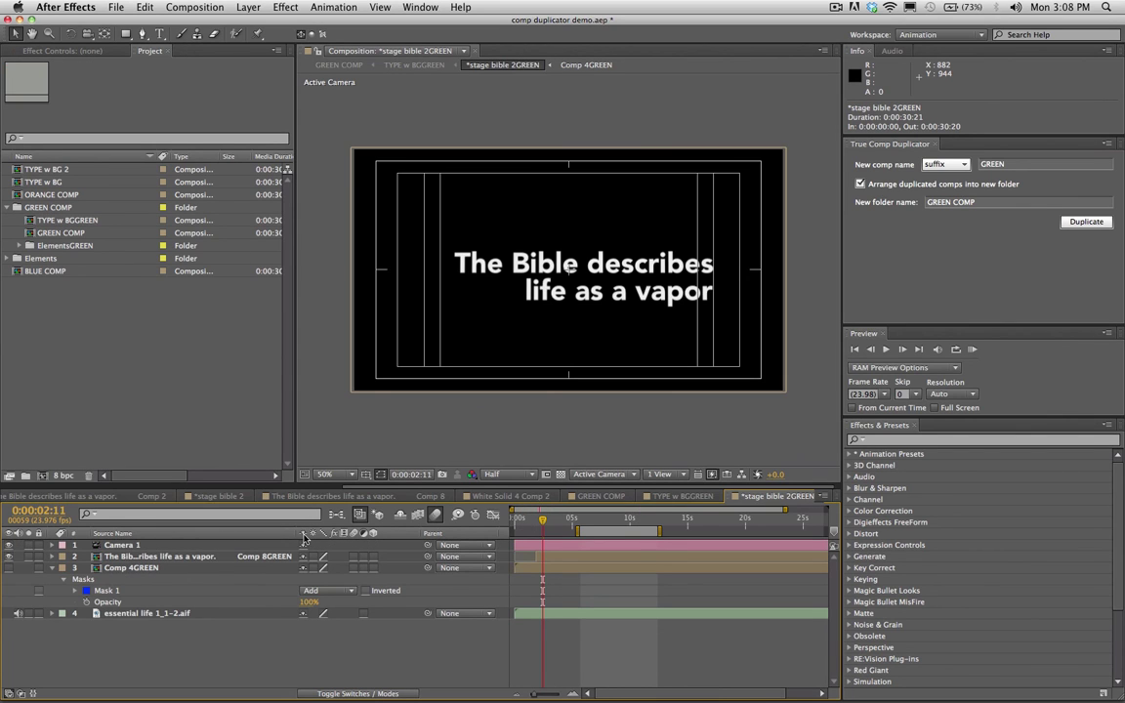
drag(293, 533, 412, 533)
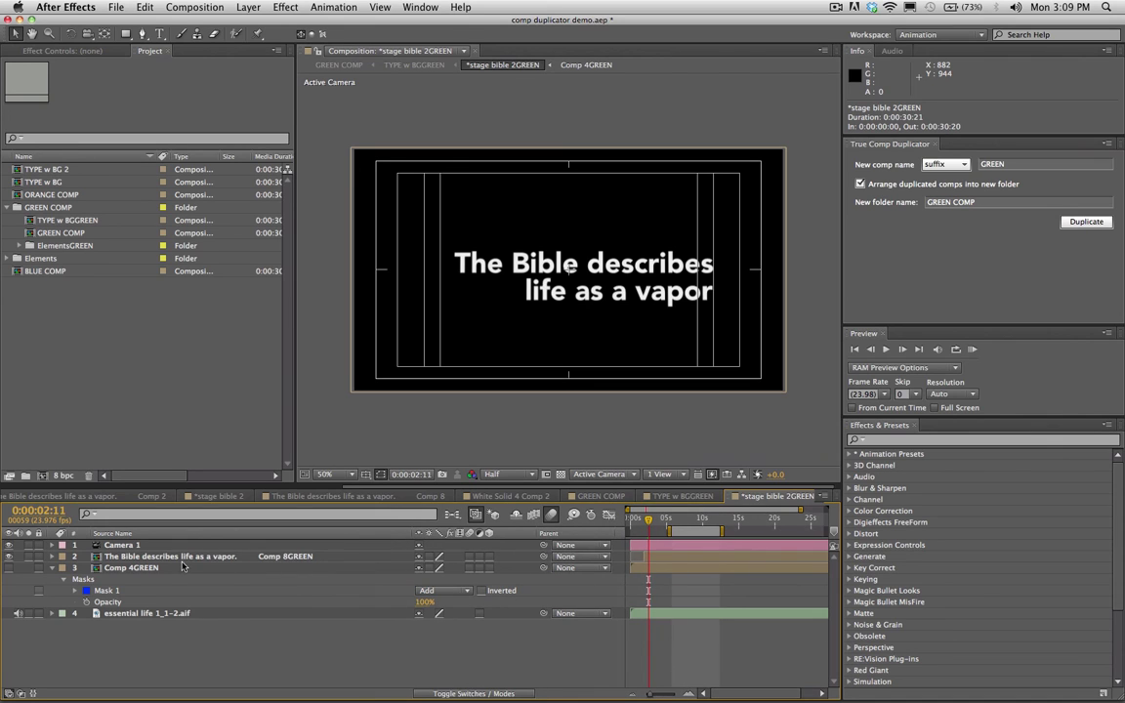
click(147, 556)
click(137, 569)
click(144, 556)
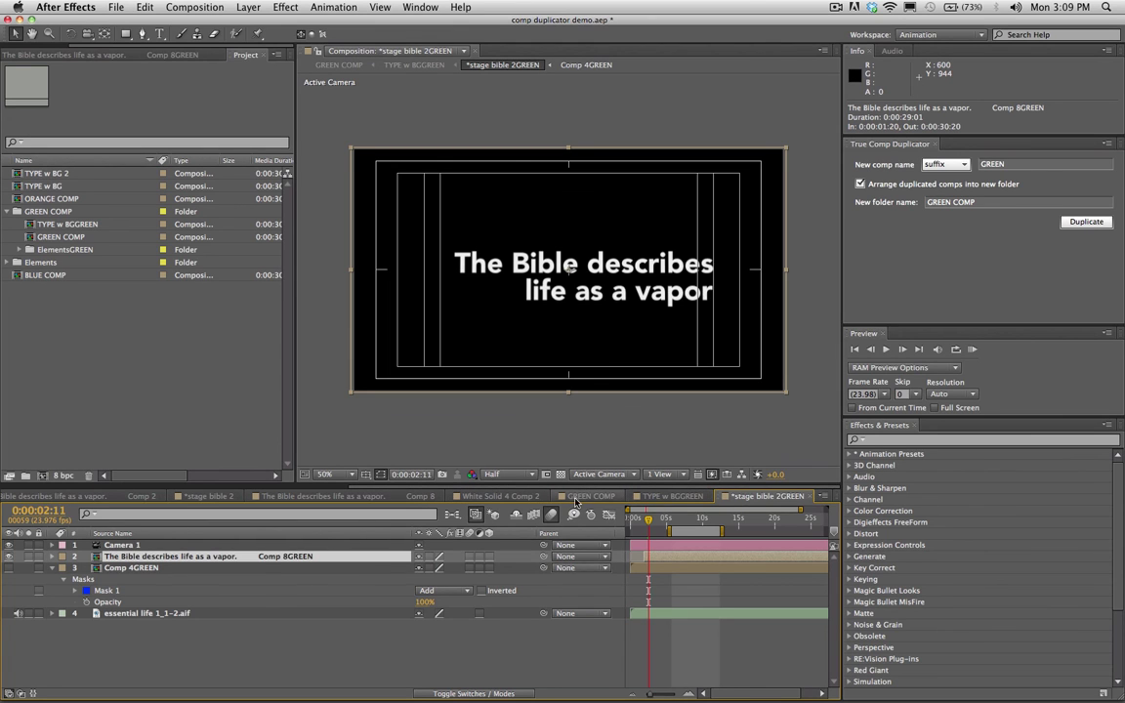
click(565, 497)
double_click(132, 647)
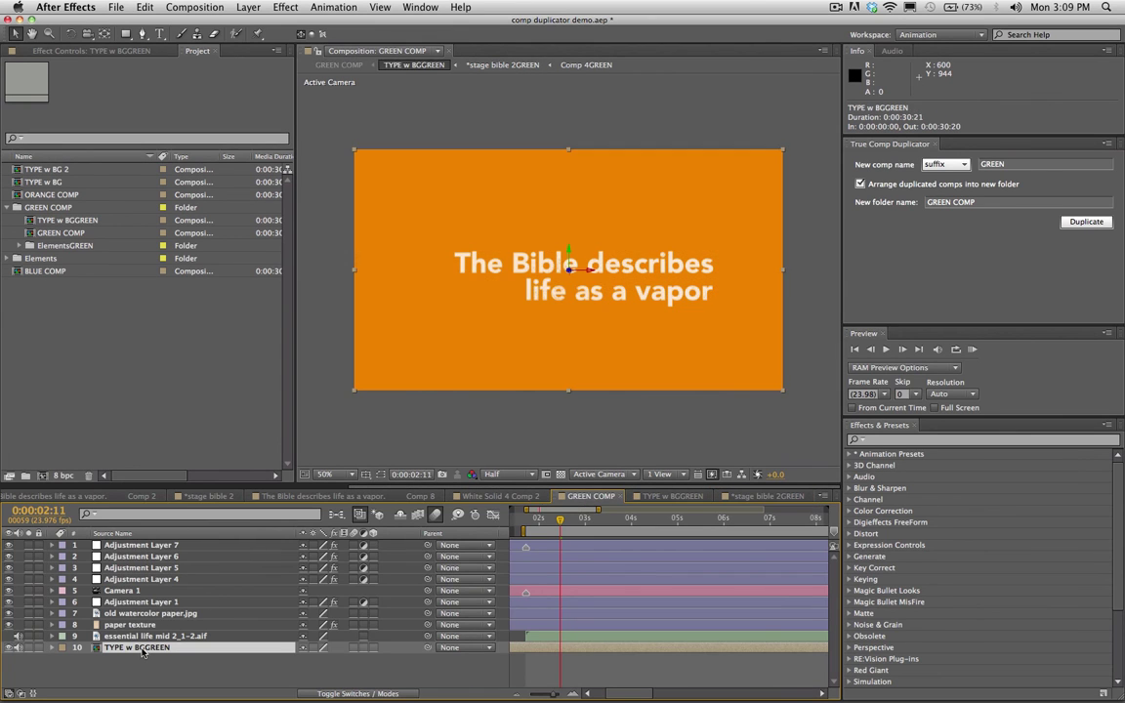
Step: Set Royal Blue Solid 2's Hue/Saturation to Master Hue +104° and Master Lightness -31
click(124, 568)
click(93, 49)
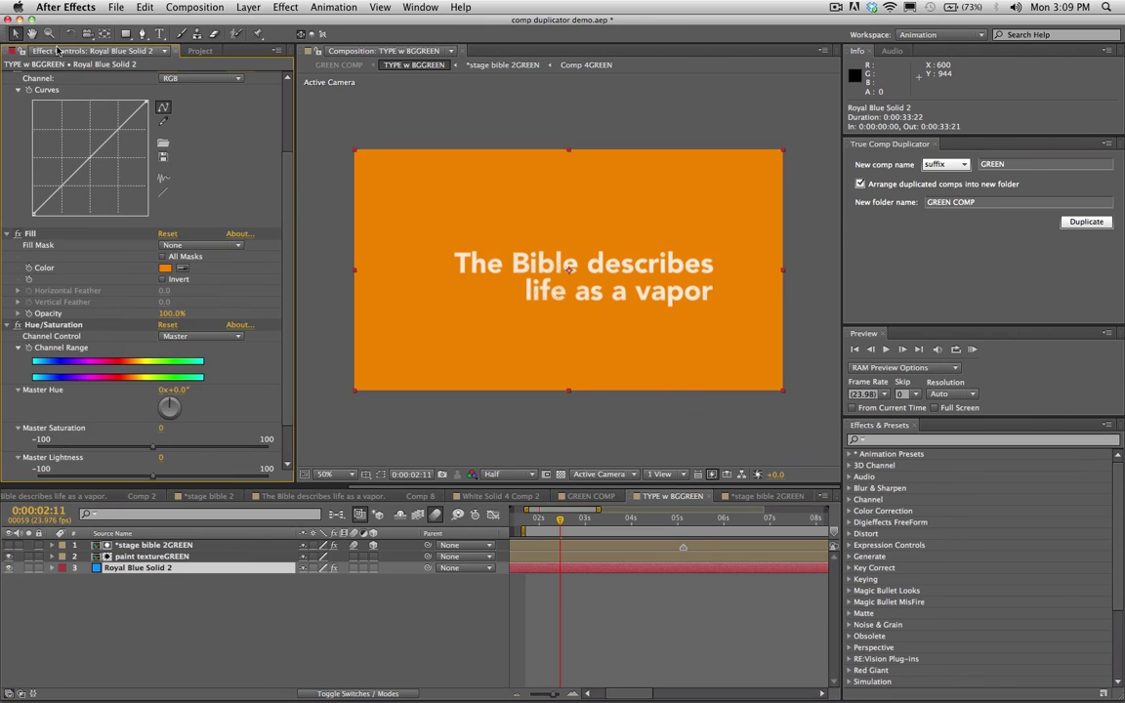
scroll(112, 291, down, 2)
drag(177, 357, 175, 363)
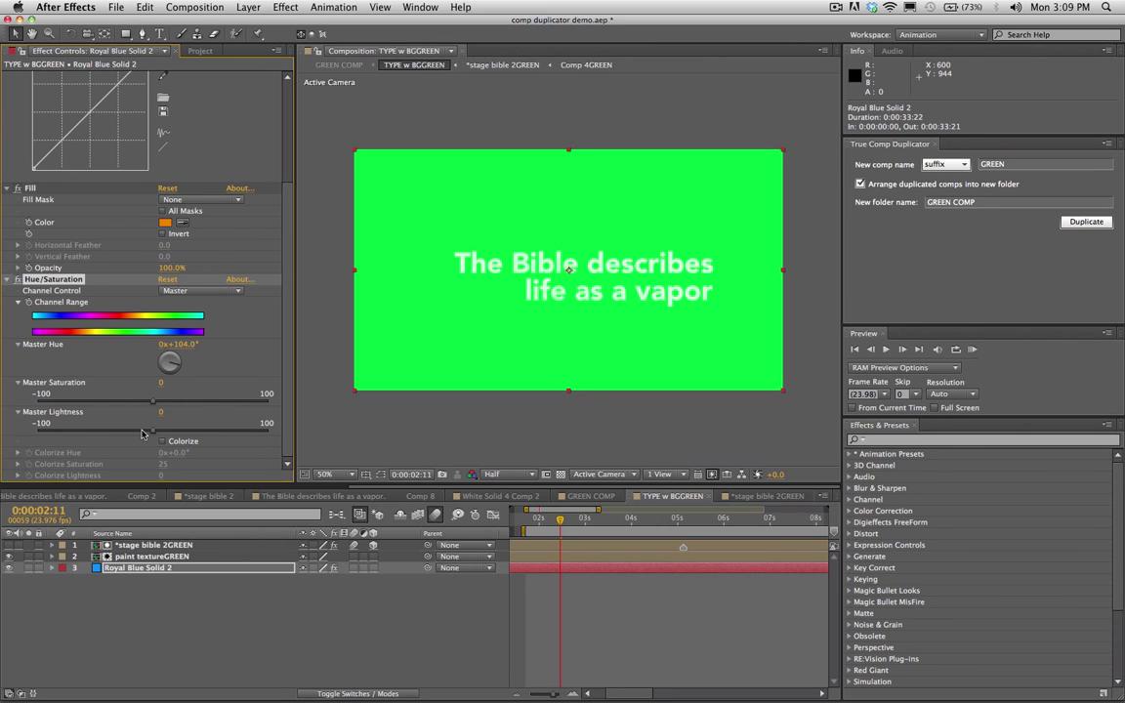
drag(141, 431, 116, 431)
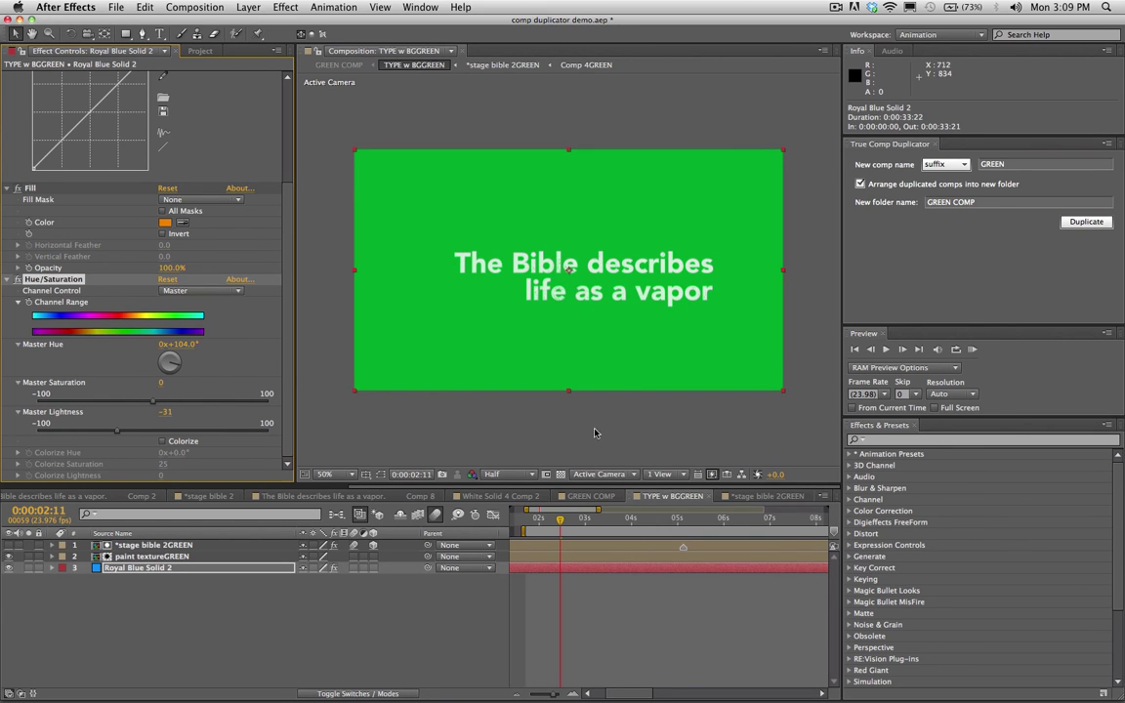
Step: Compare GREEN COMP against ORANGE COMP to confirm only the copy turned green
click(590, 495)
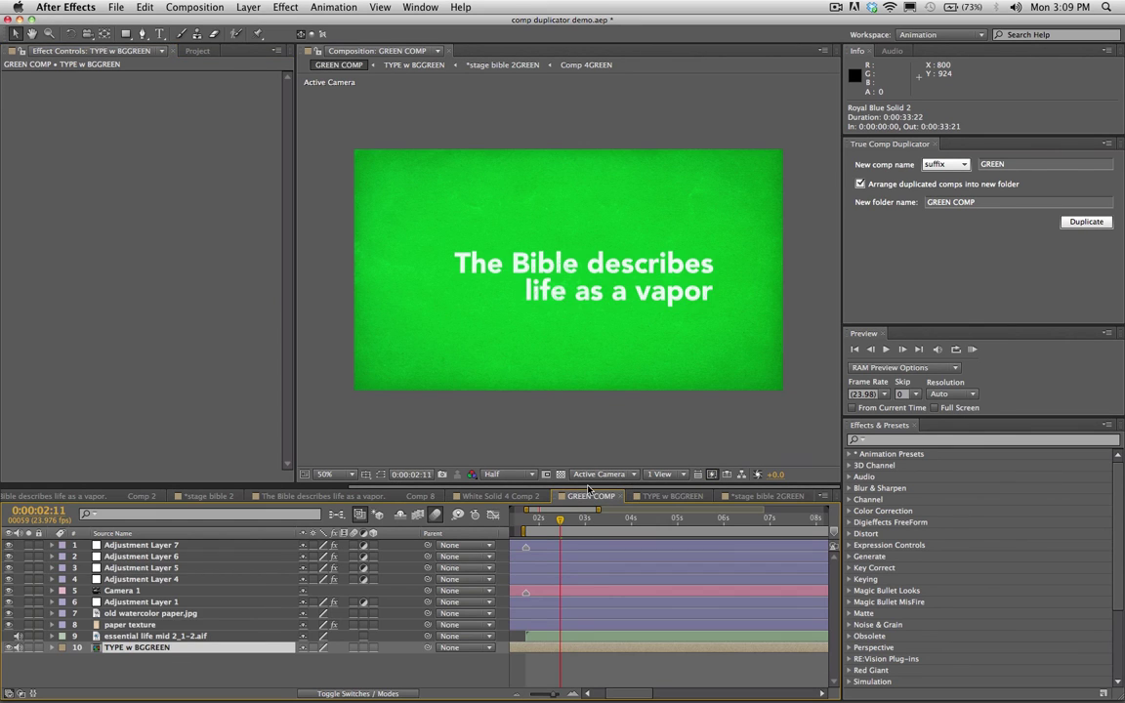
drag(582, 487, 69, 495)
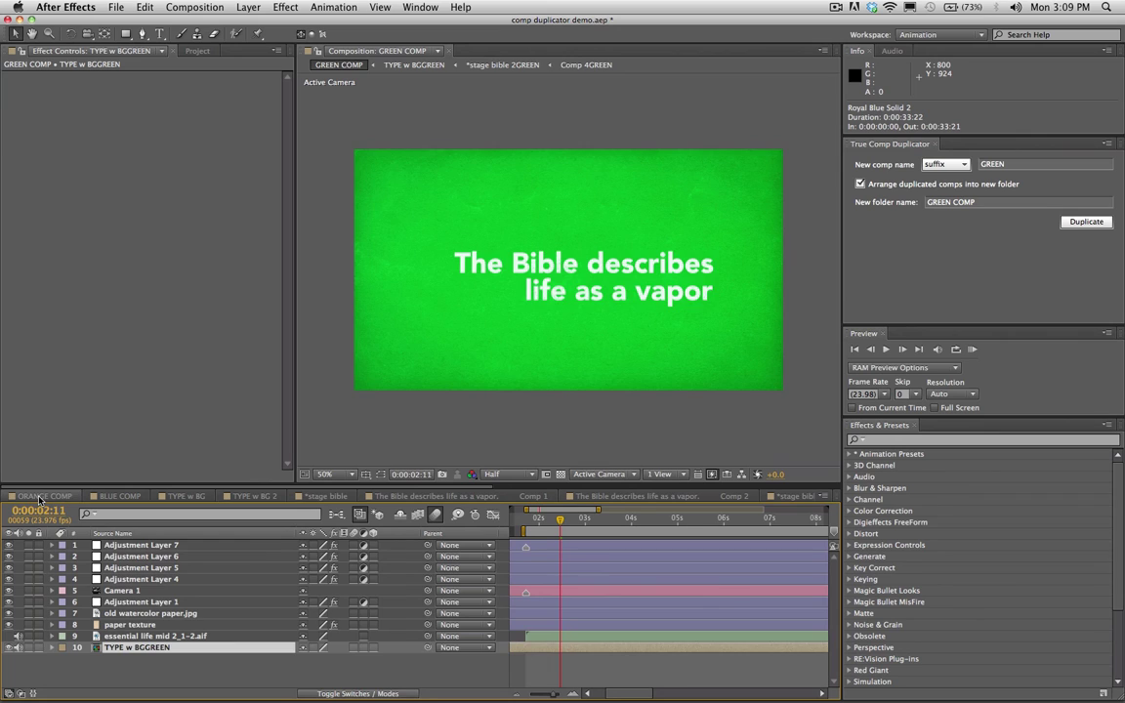
click(39, 498)
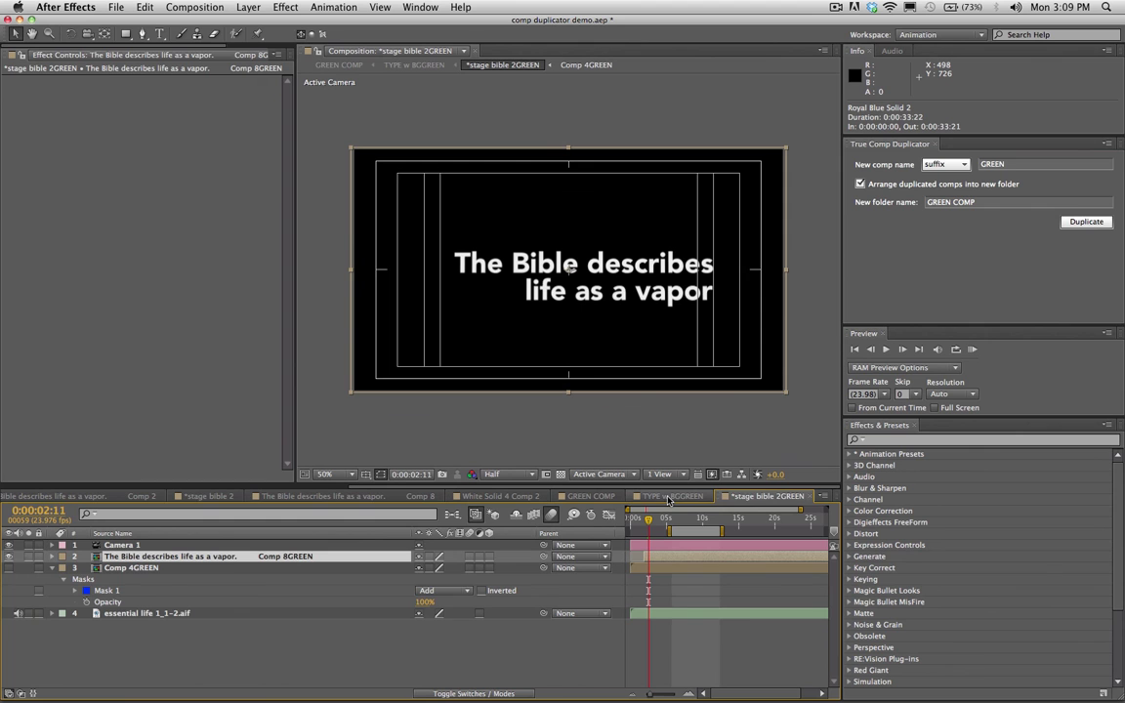
click(667, 498)
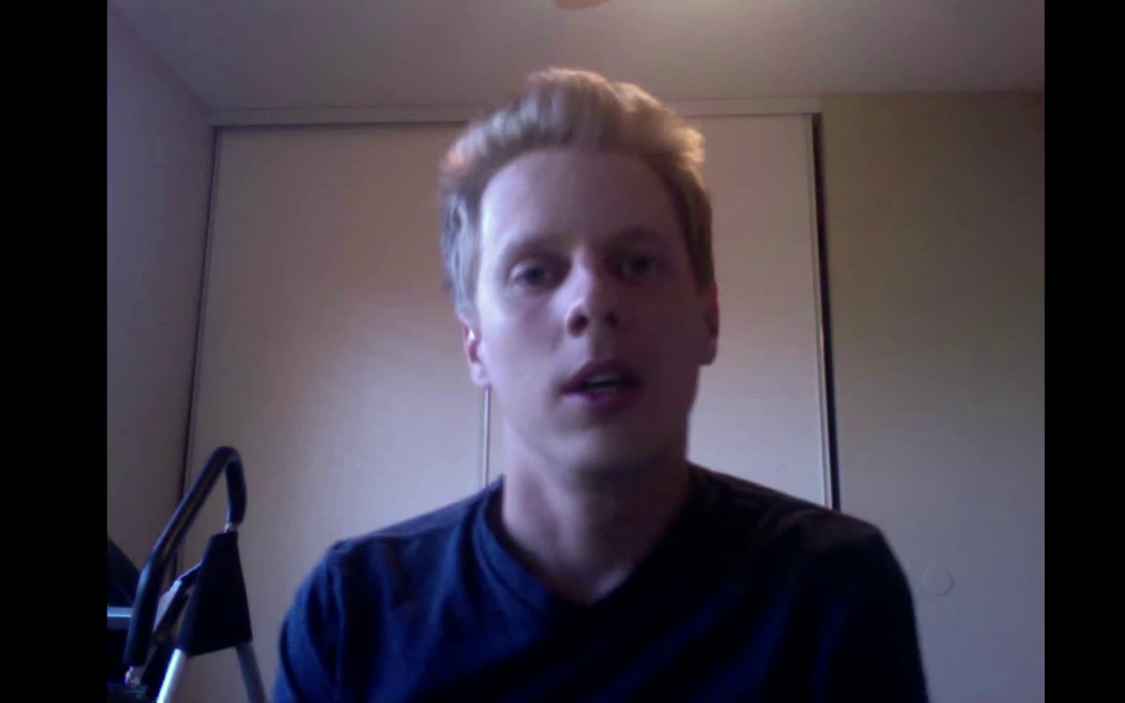